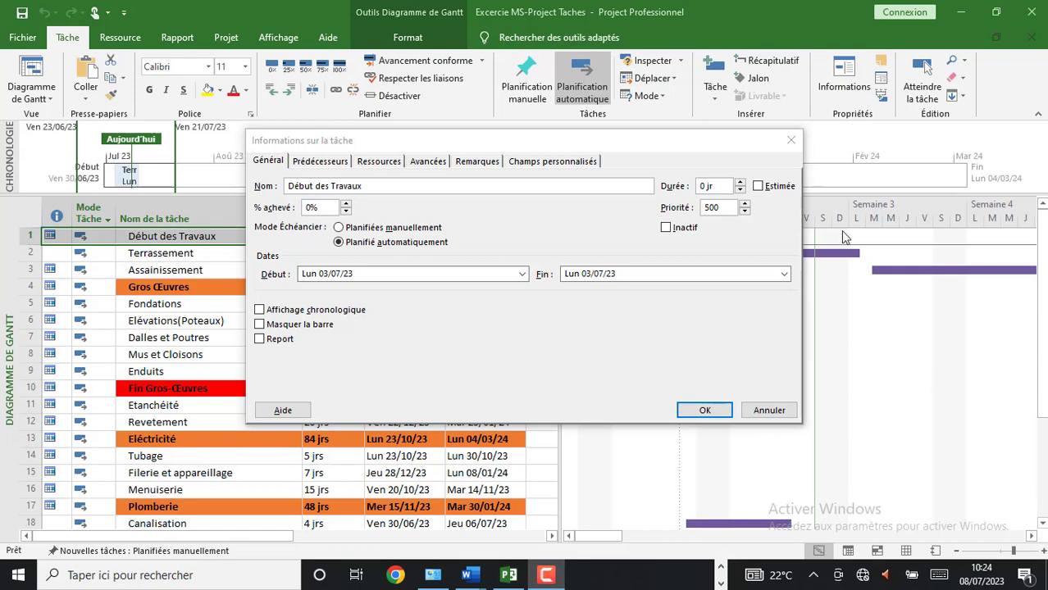
- Close the task information for Début des Travaux and look over the project's full task list
click(792, 146)
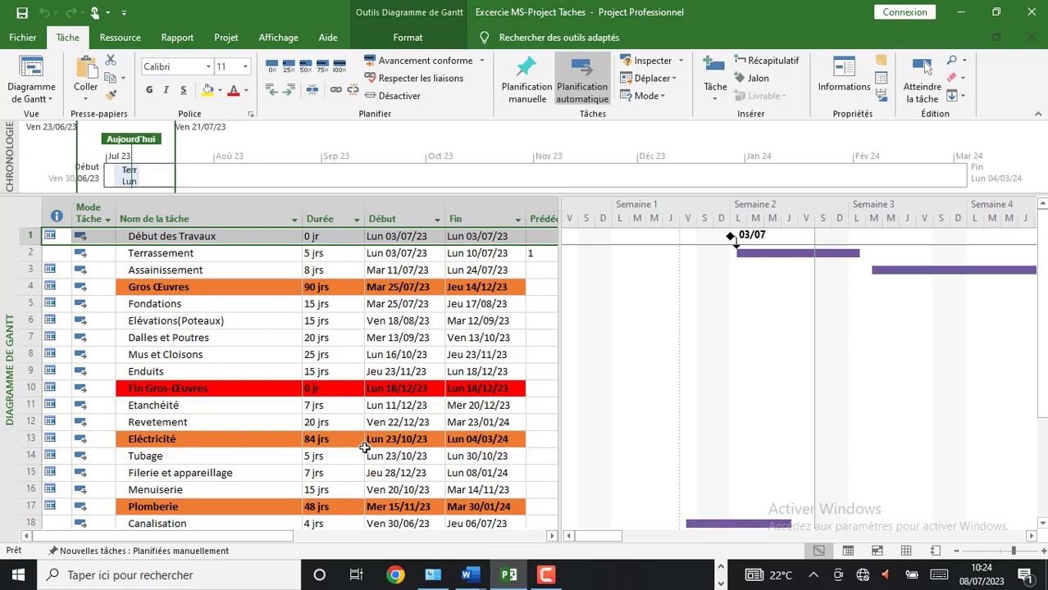
click(161, 254)
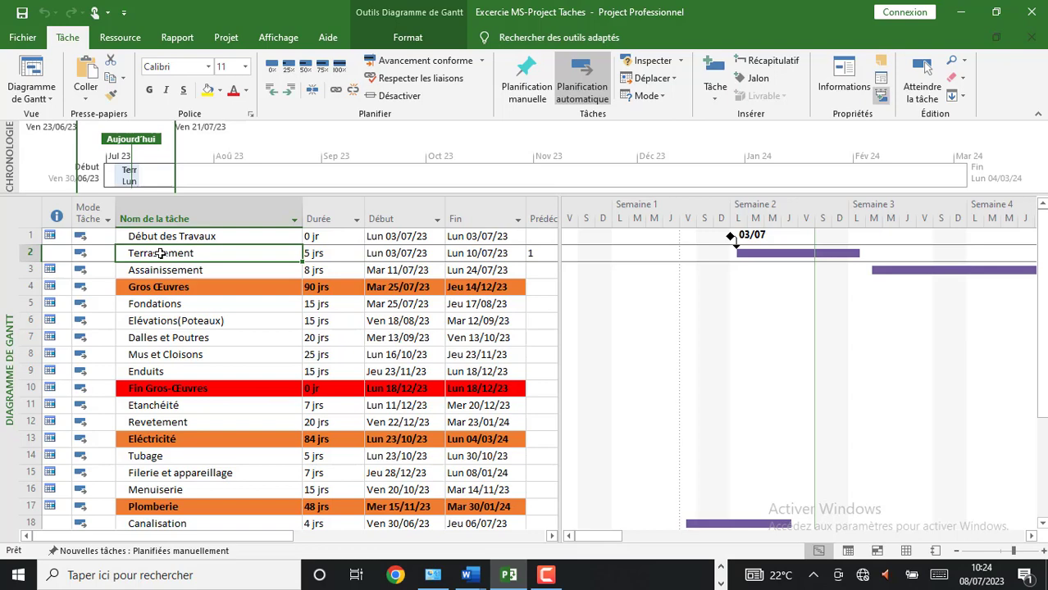
click(194, 240)
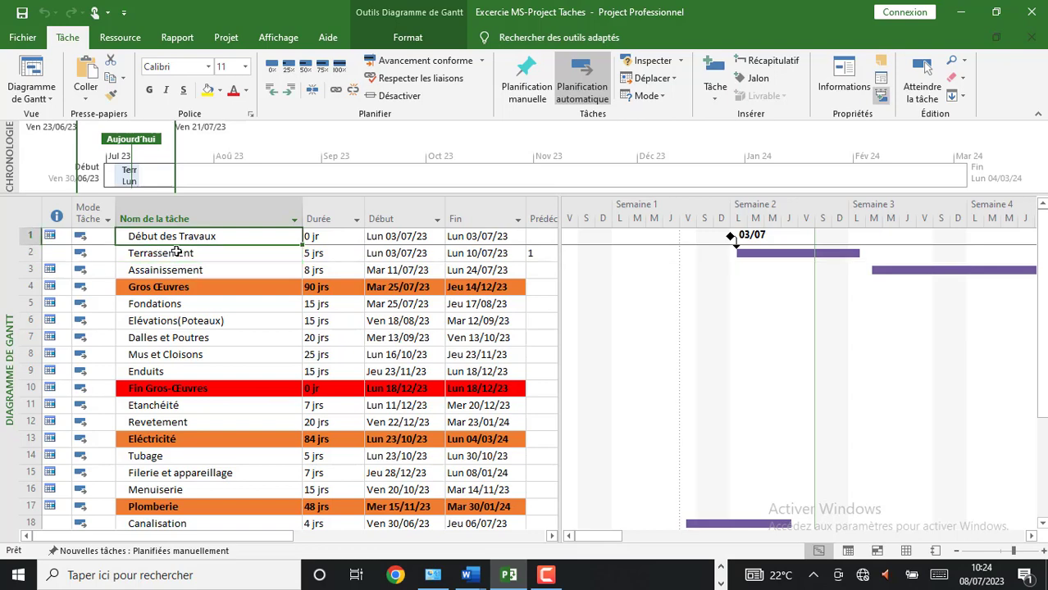
click(171, 254)
click(179, 240)
scroll(193, 356, down, 2)
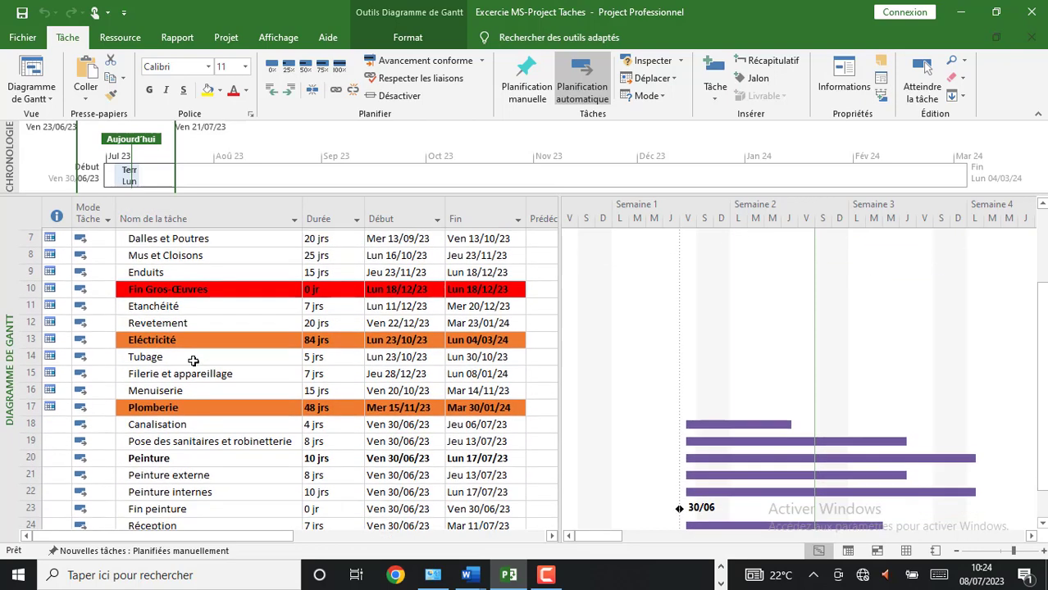
scroll(187, 375, up, 2)
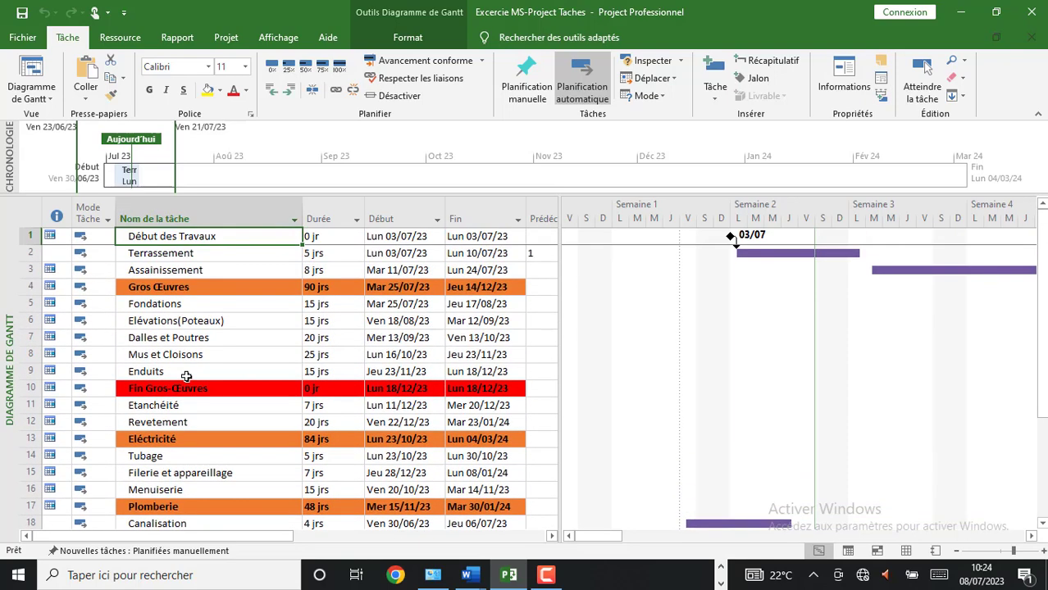
- Examine the task list one by one from Début des Travaux through the subtasks of Gros Œuvres to Fin Gros-Œuvres
click(158, 236)
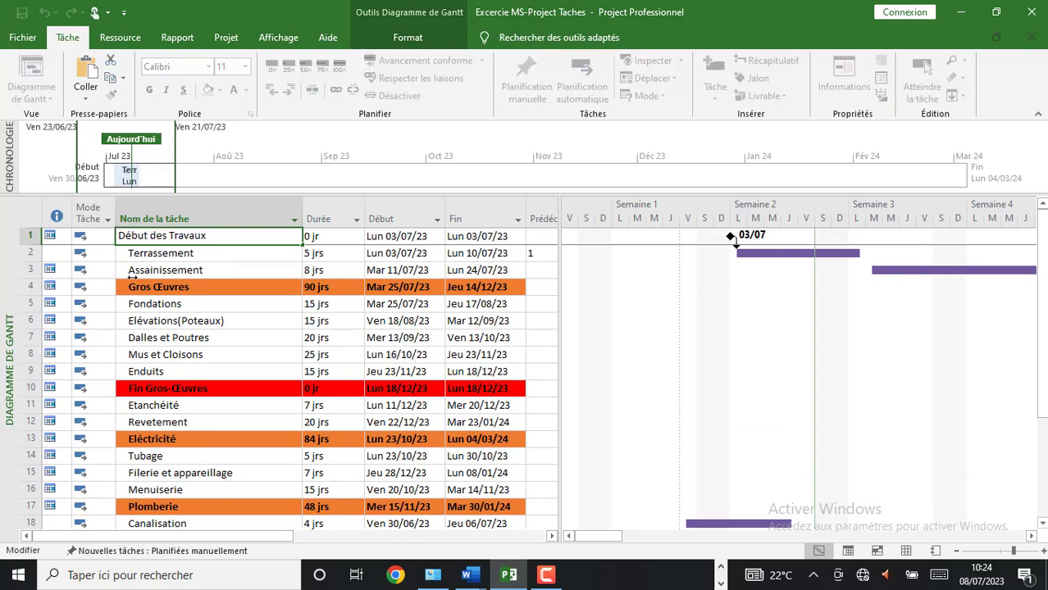
click(191, 256)
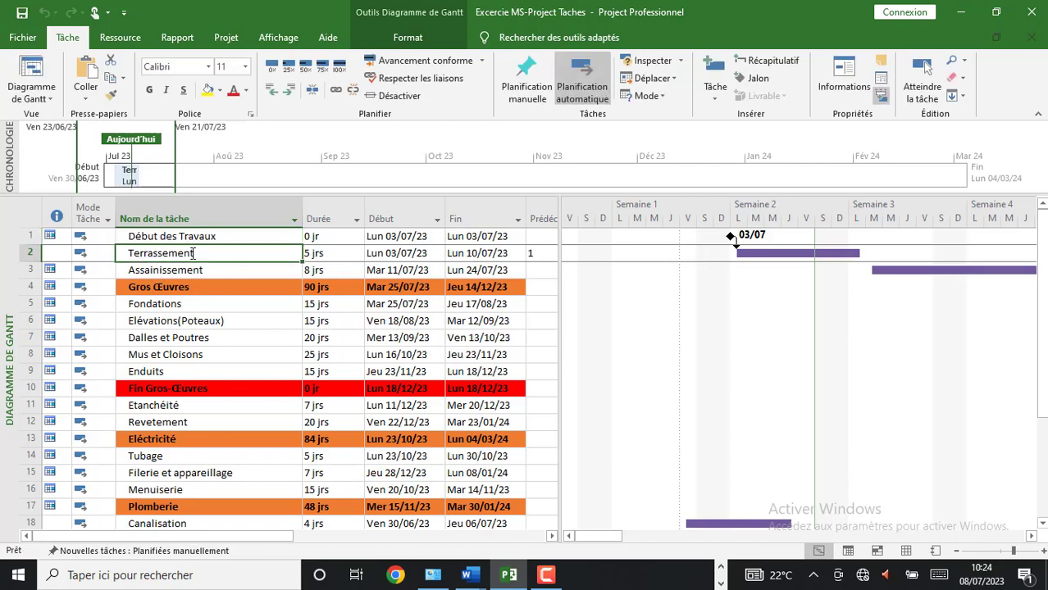
click(191, 271)
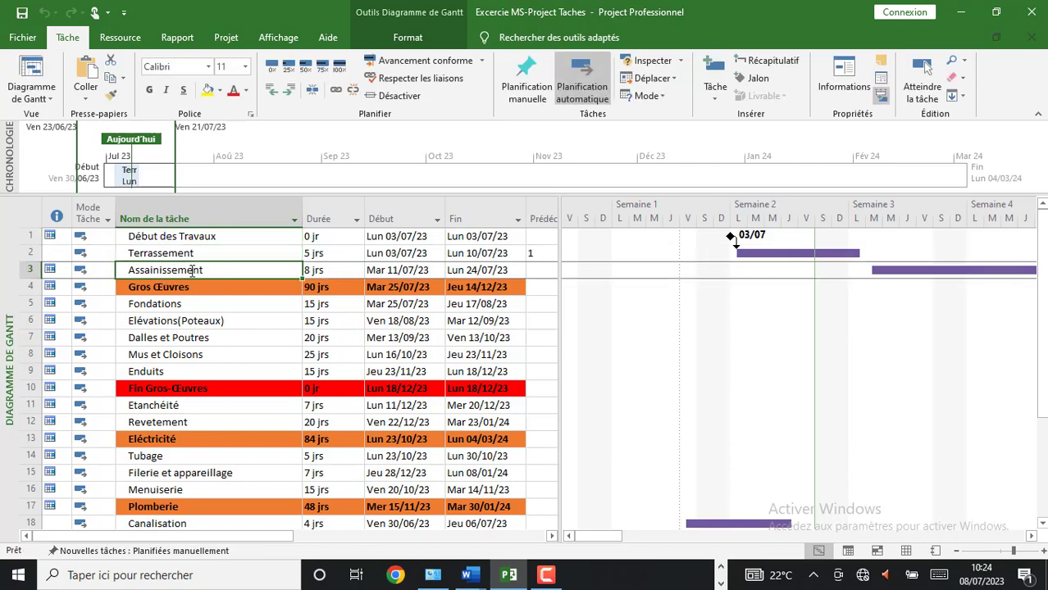
click(173, 289)
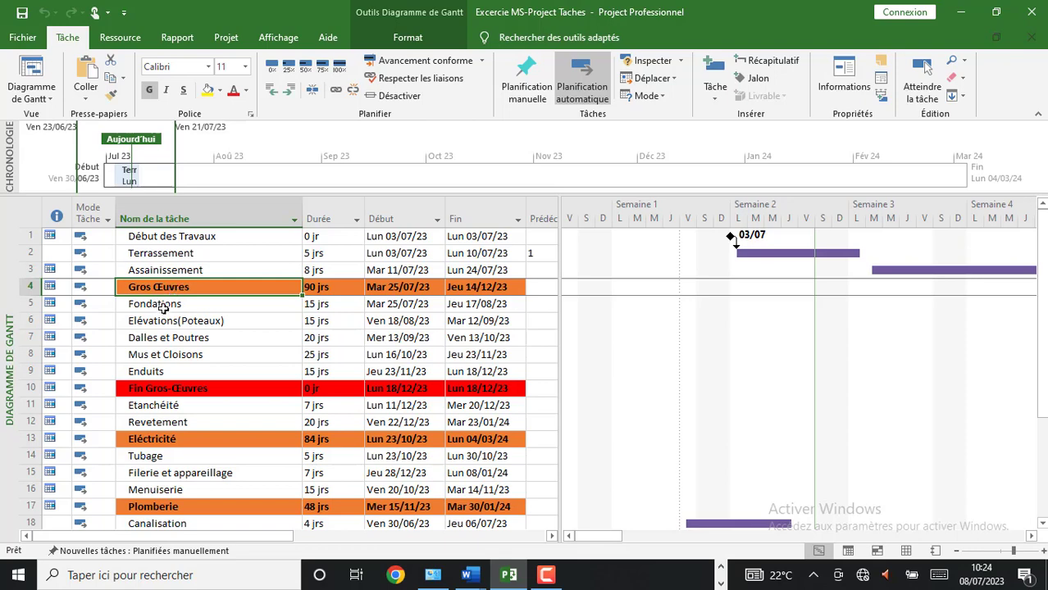
click(162, 307)
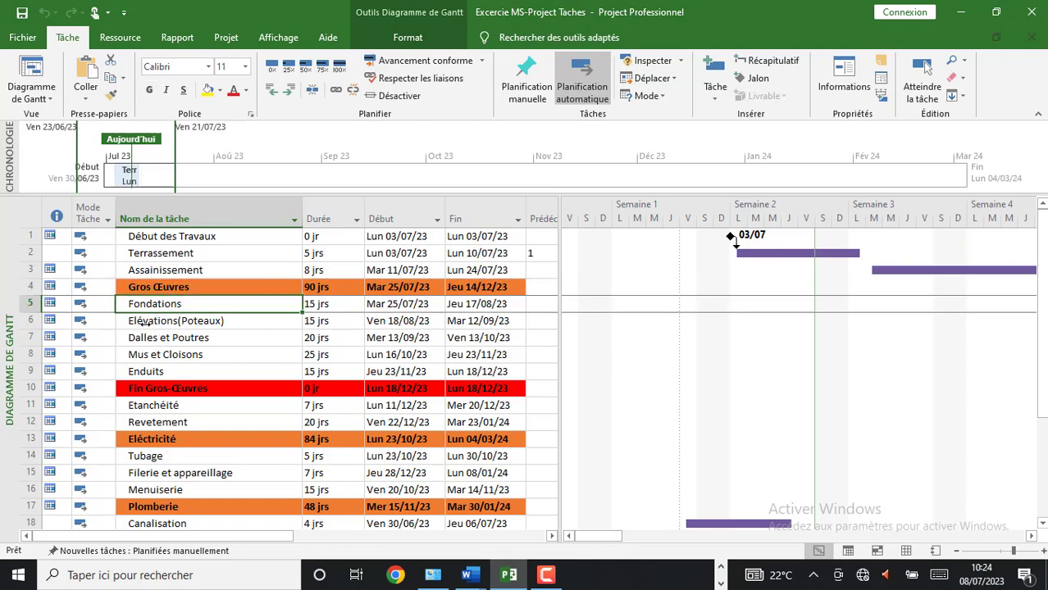
click(155, 325)
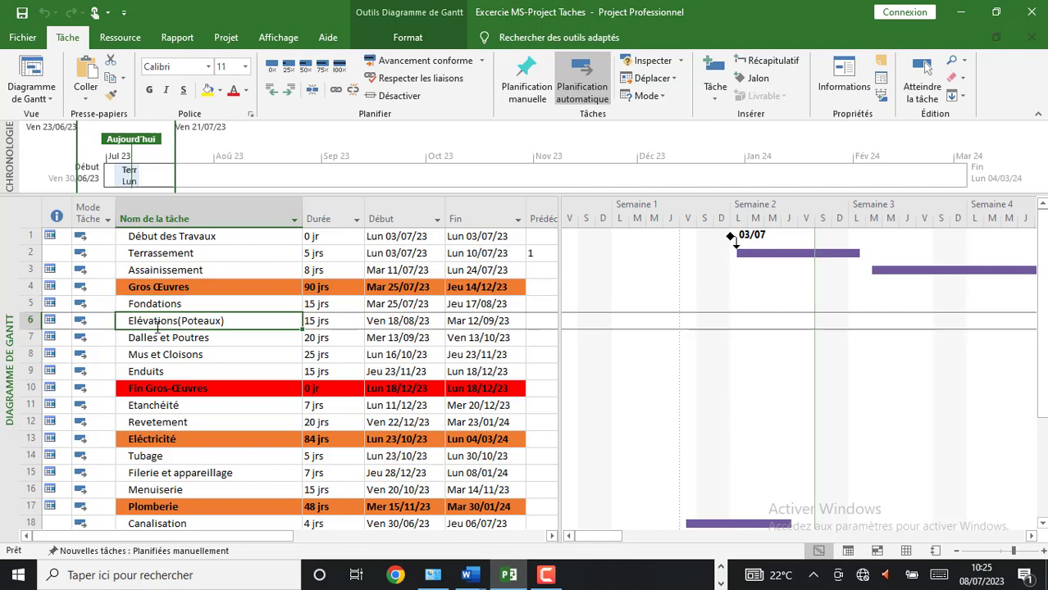
click(156, 339)
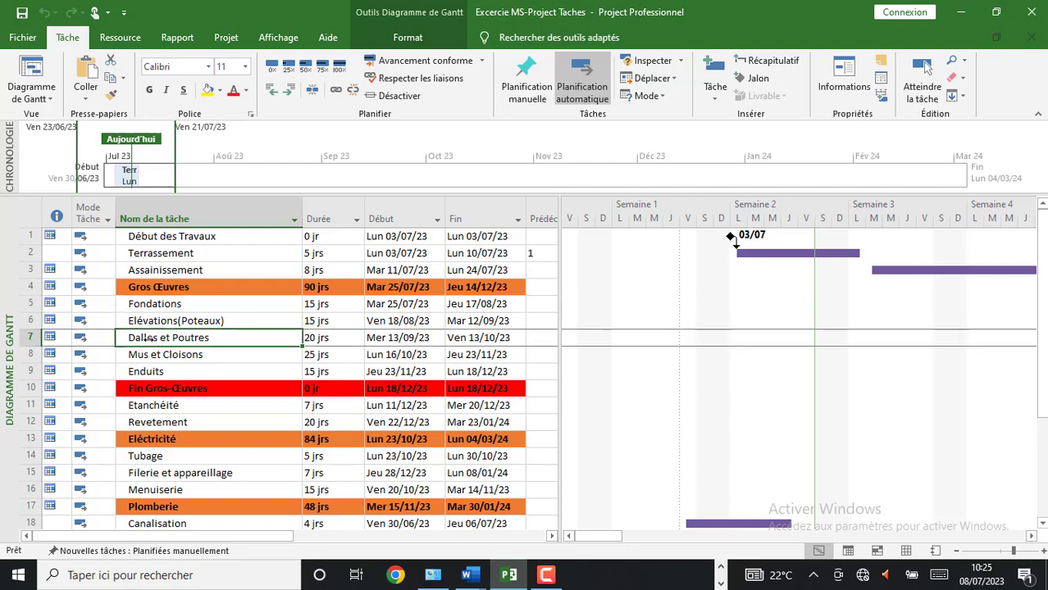
click(151, 356)
click(155, 373)
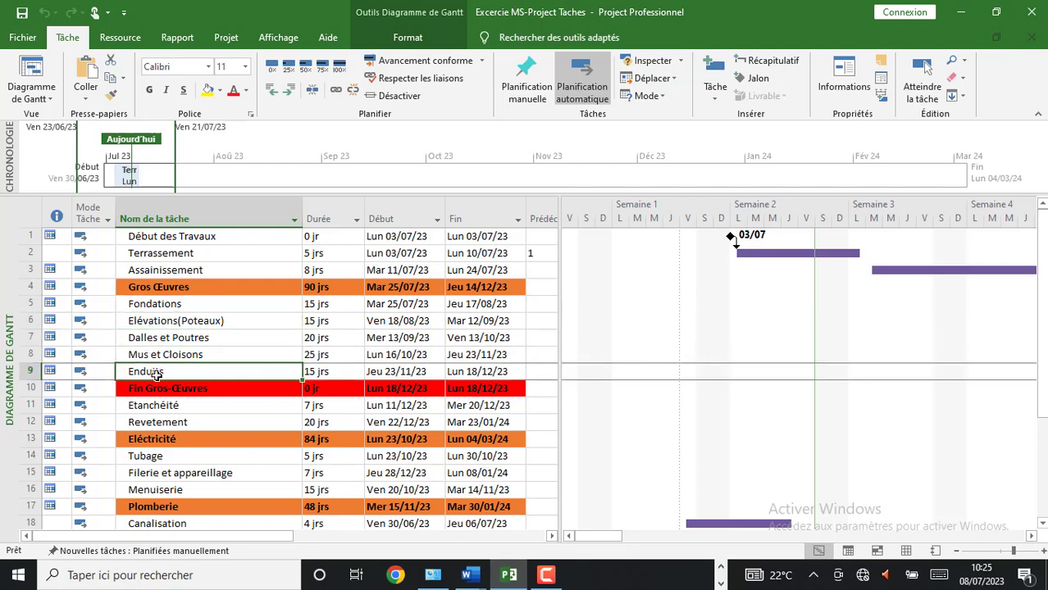
click(156, 388)
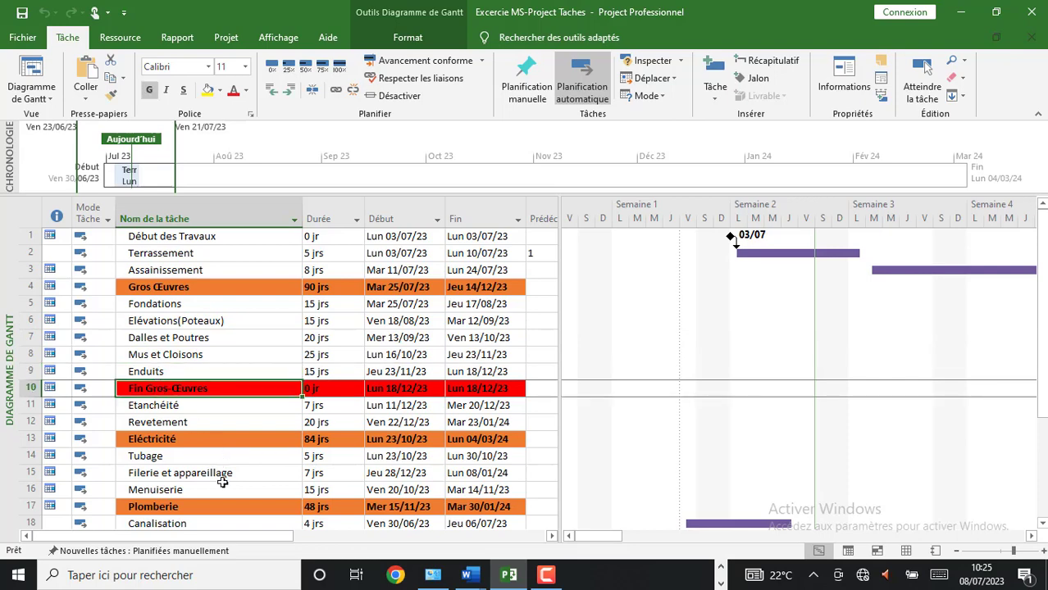
scroll(222, 484, down, 1)
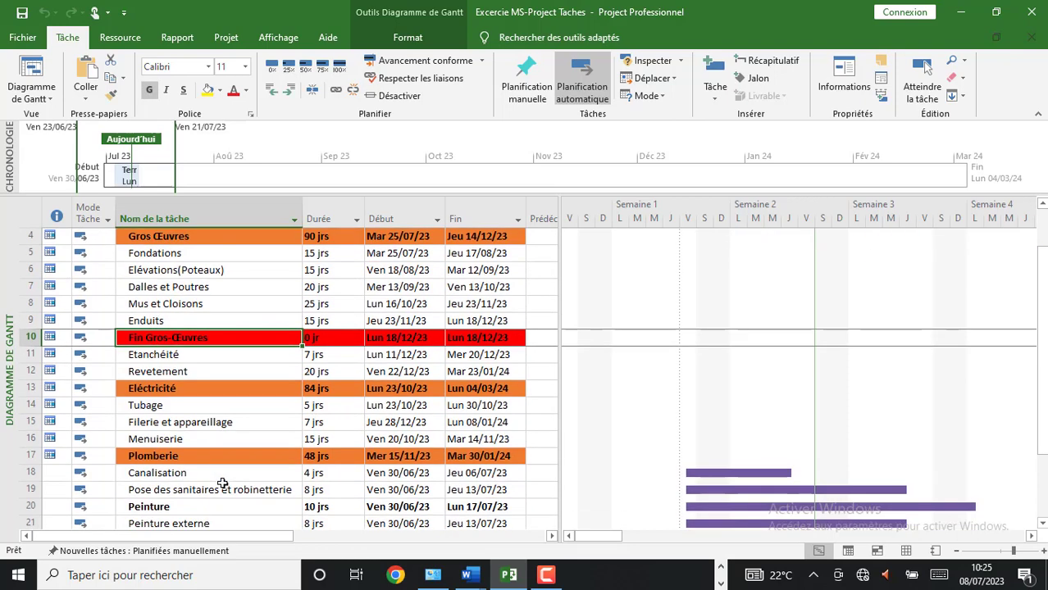
scroll(222, 483, up, 1)
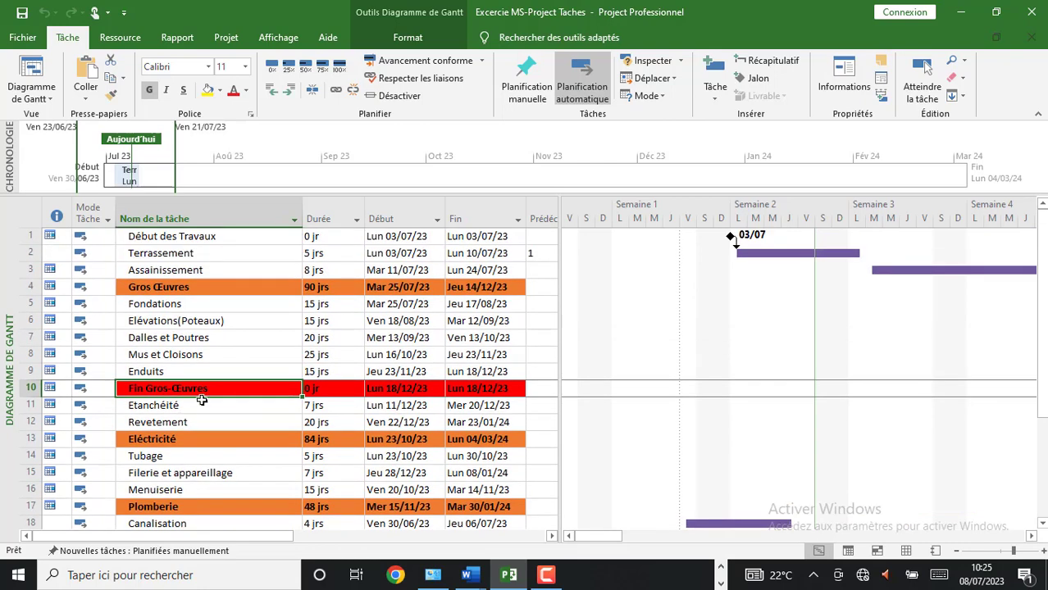
- Examine the durations of the Gros Œuvres subtasks from Fondations to Enduits and the duration of Gros Œuvres itself
click(182, 305)
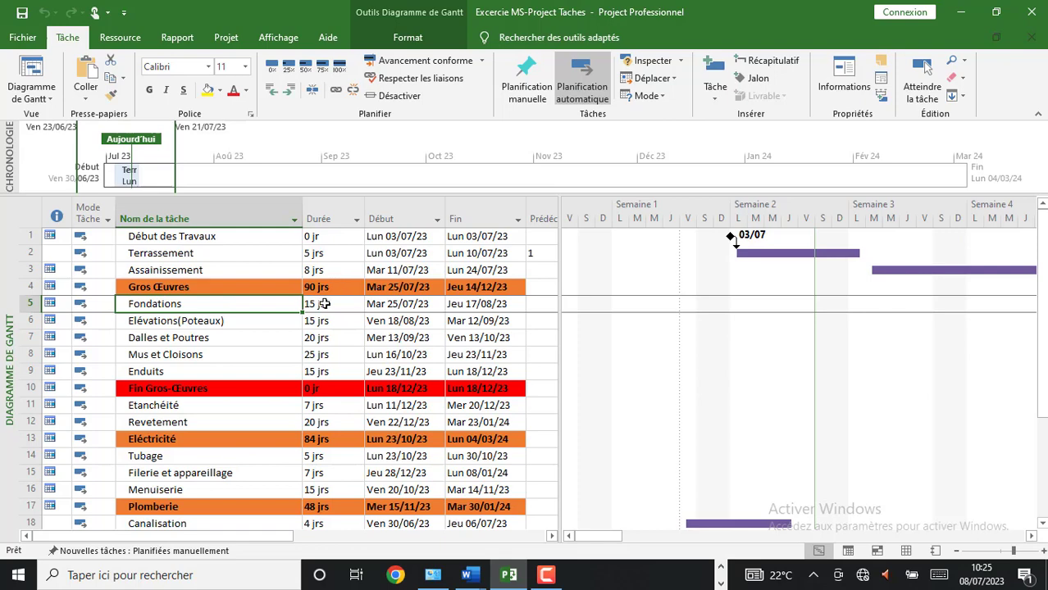
click(192, 290)
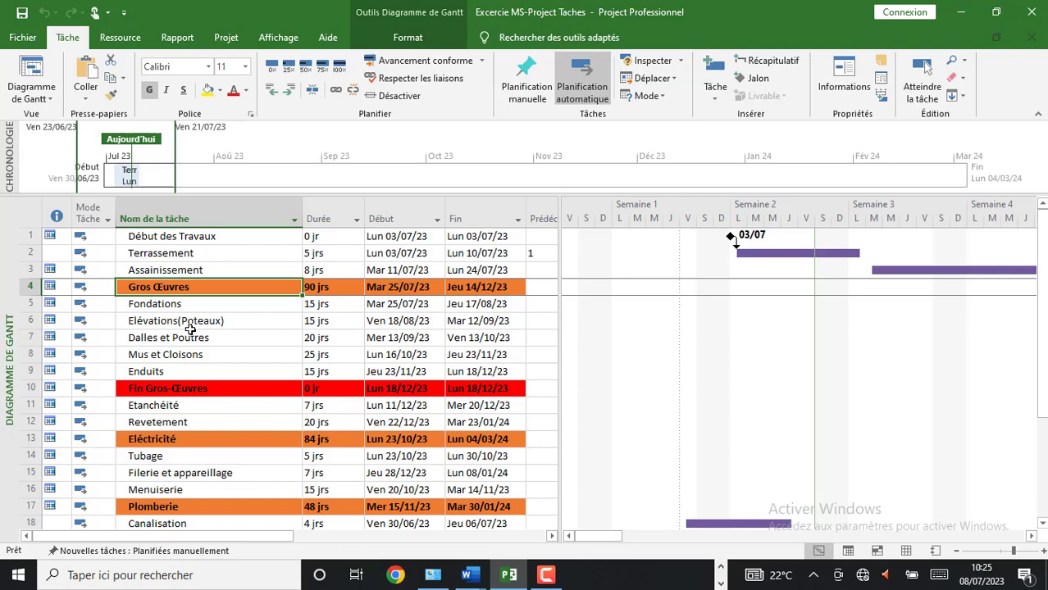
click(155, 306)
click(327, 307)
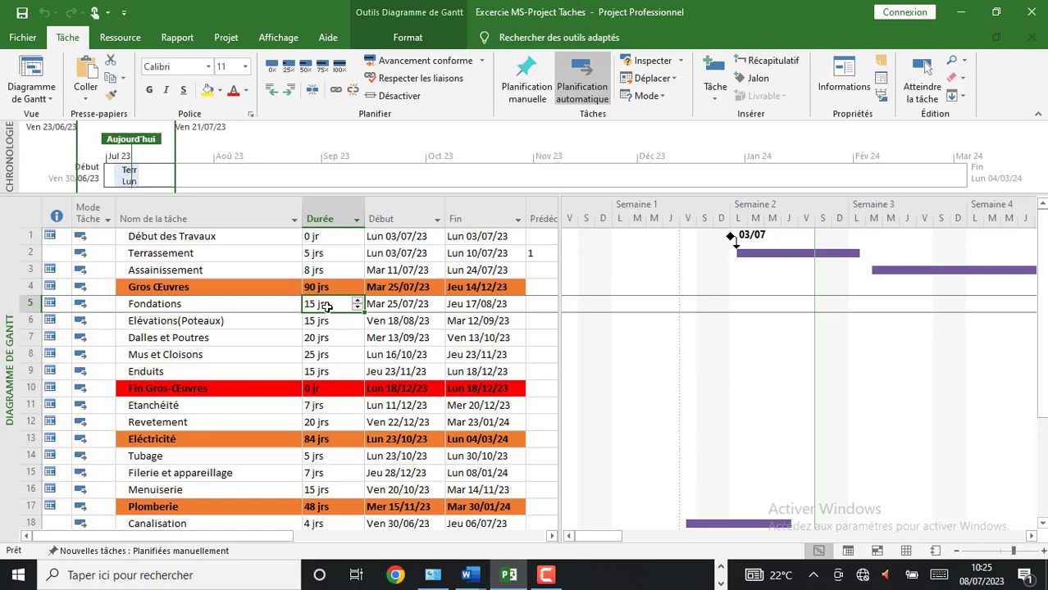
click(328, 322)
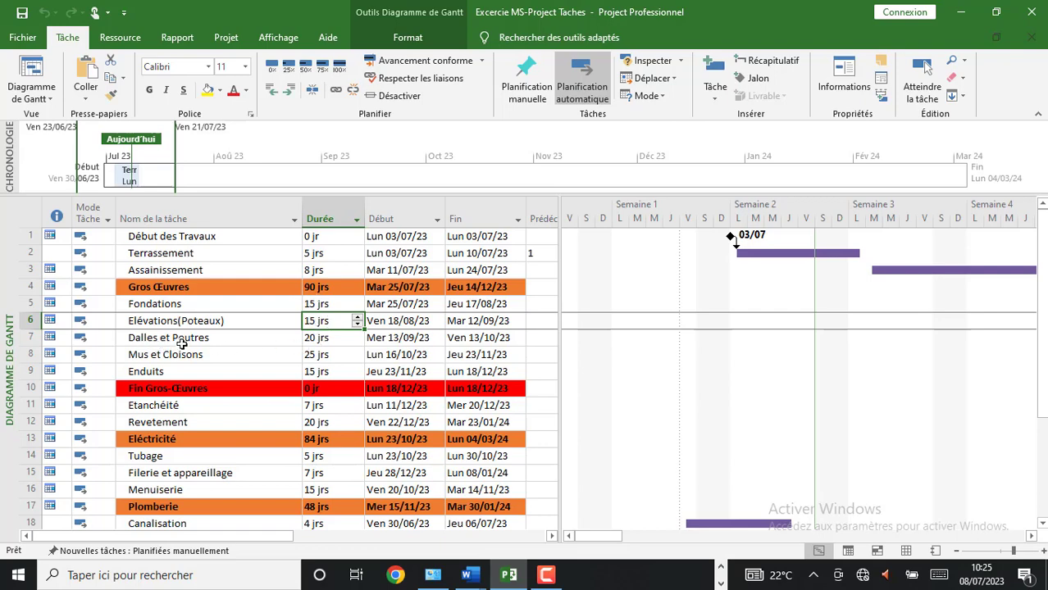
click(319, 339)
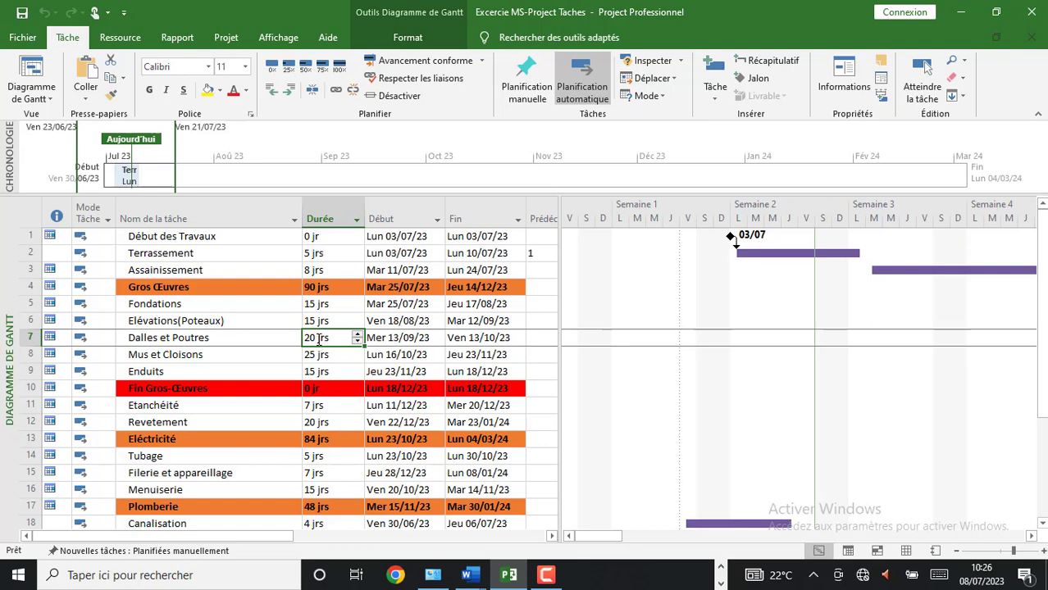
click(170, 354)
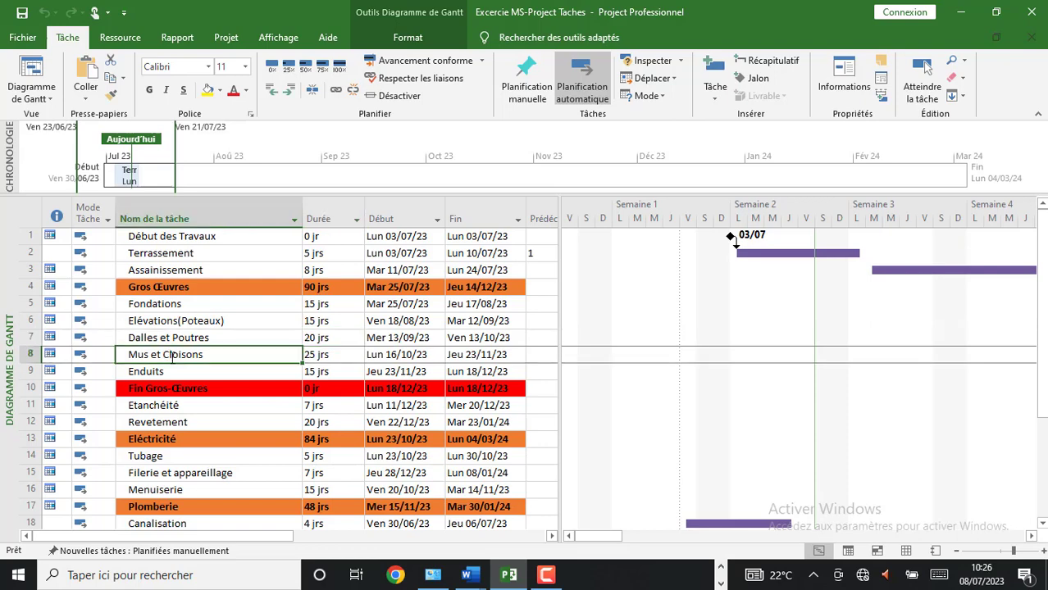
click(325, 357)
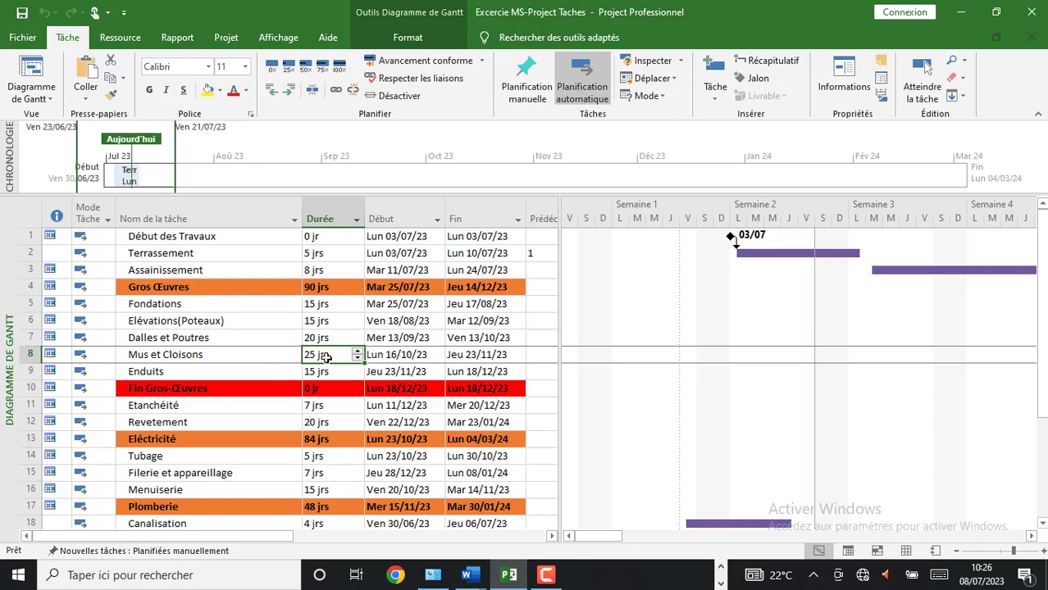
click(316, 373)
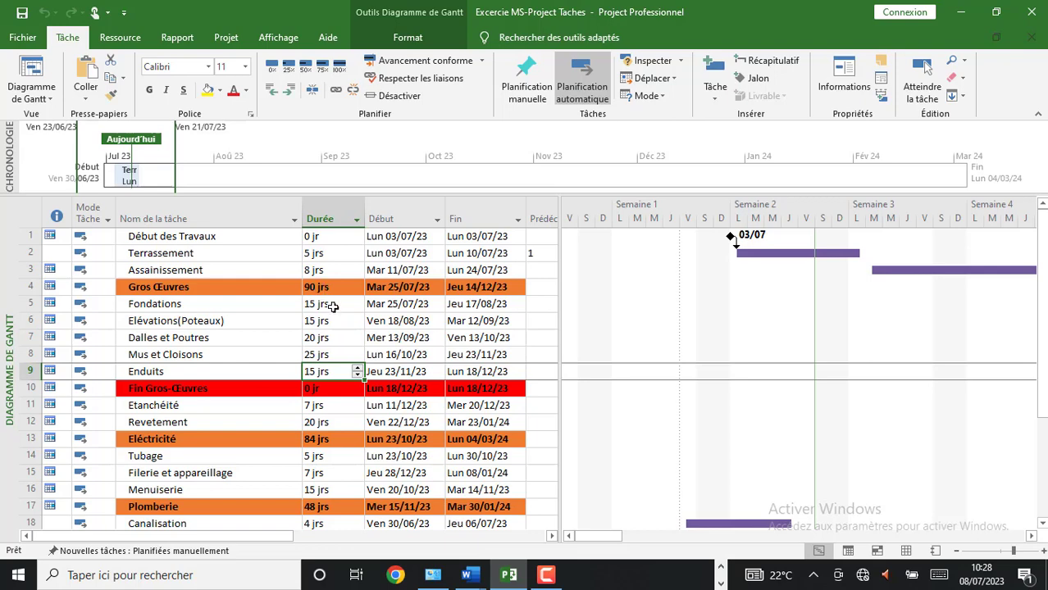
click(331, 291)
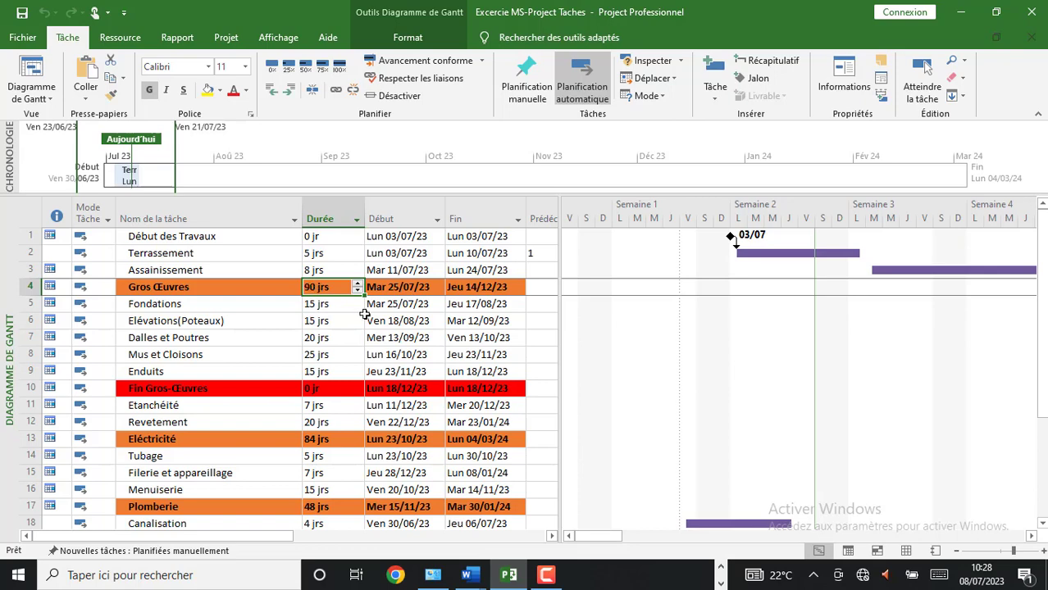
click(394, 289)
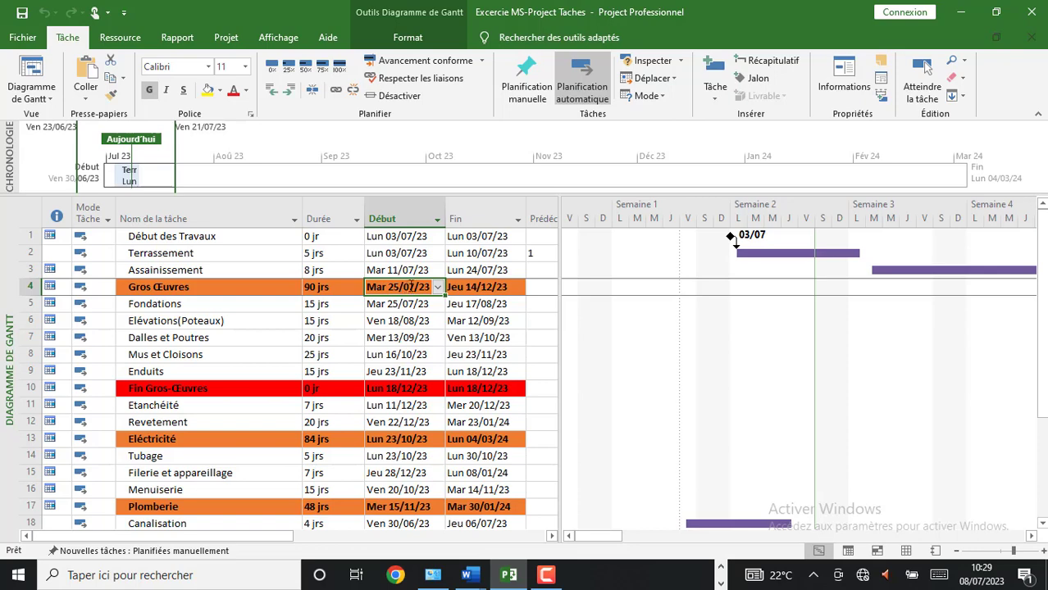
double_click(407, 283)
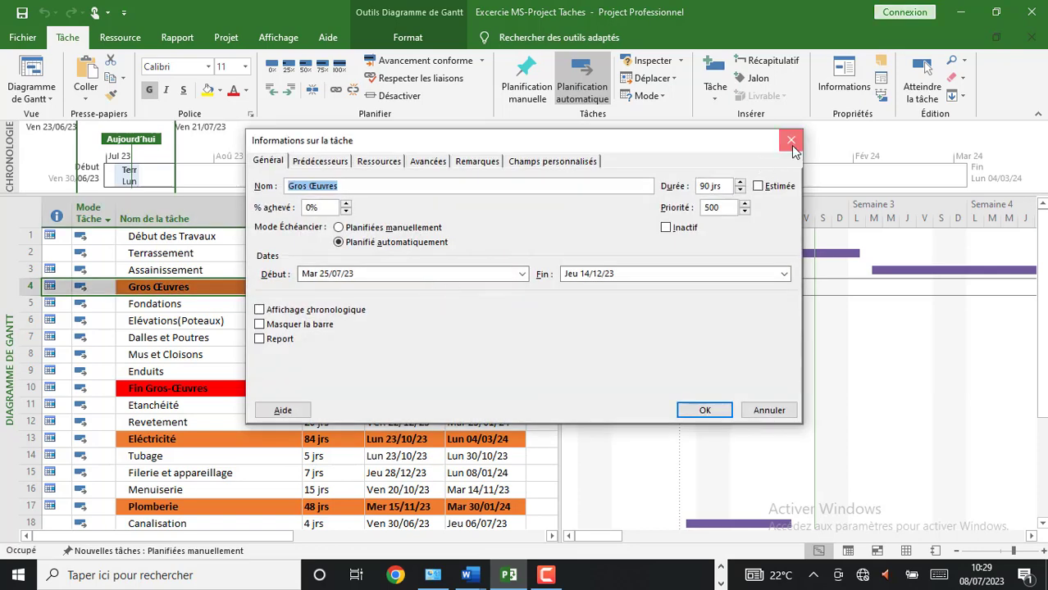
click(791, 140)
double_click(412, 293)
click(793, 141)
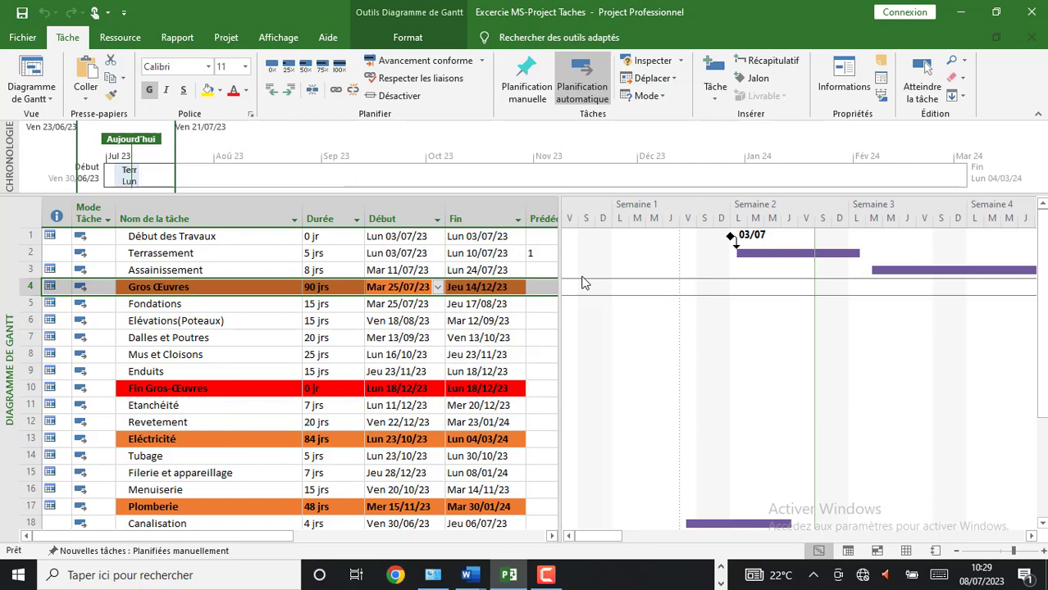
- Browse the start-date calendar of Gros Œuvres from July to October 2023 without picking another date
click(437, 288)
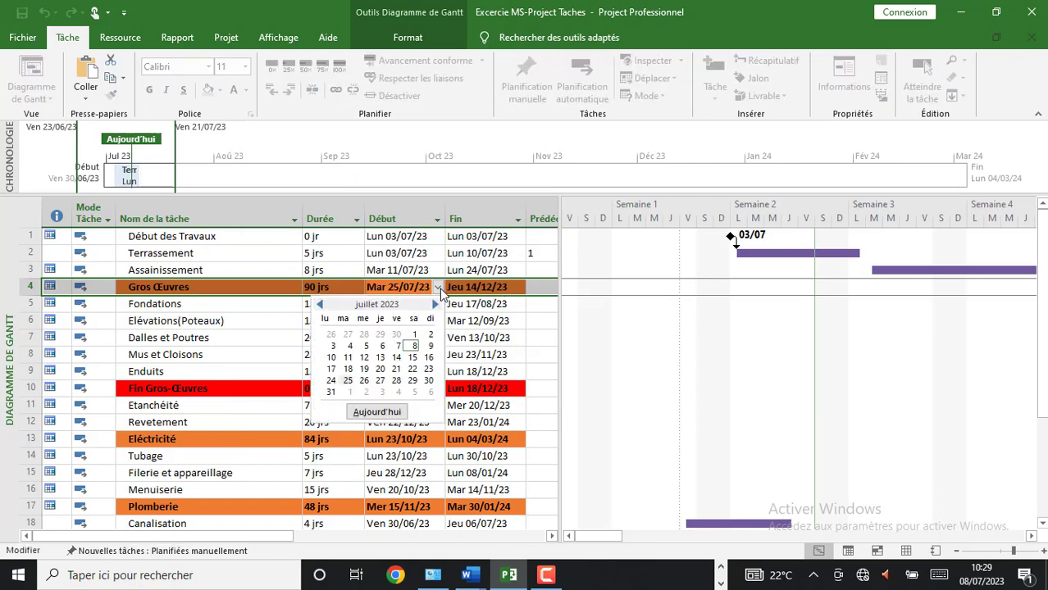
click(435, 306)
click(435, 305)
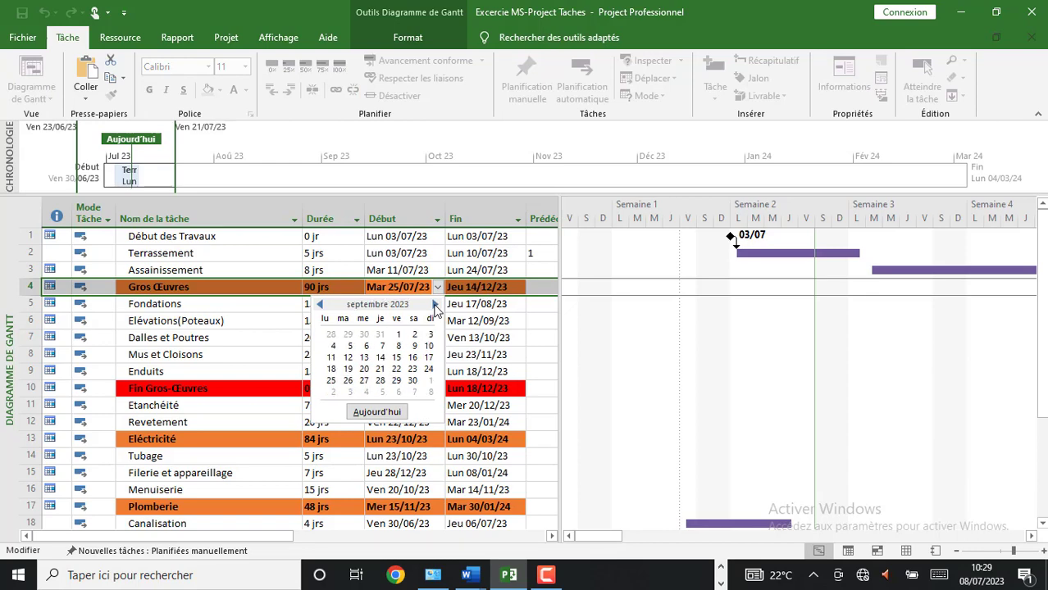
click(435, 305)
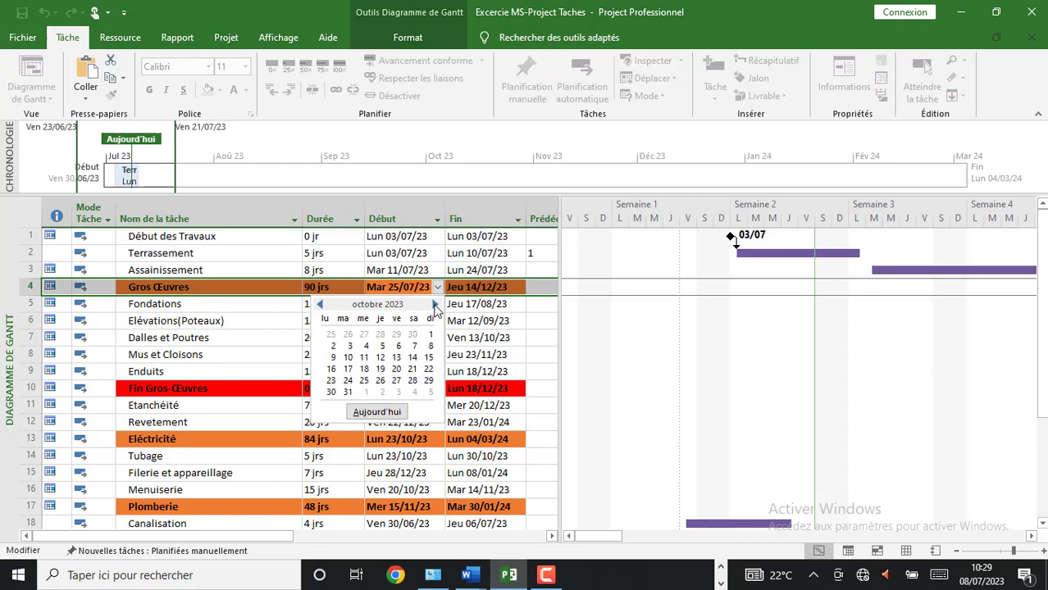
click(498, 293)
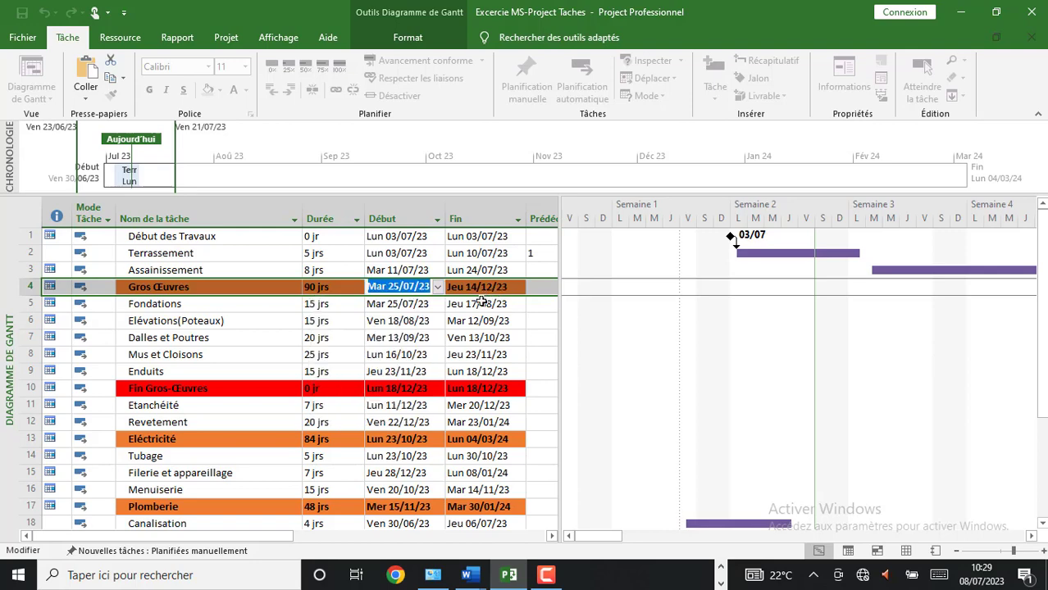
click(483, 300)
click(434, 288)
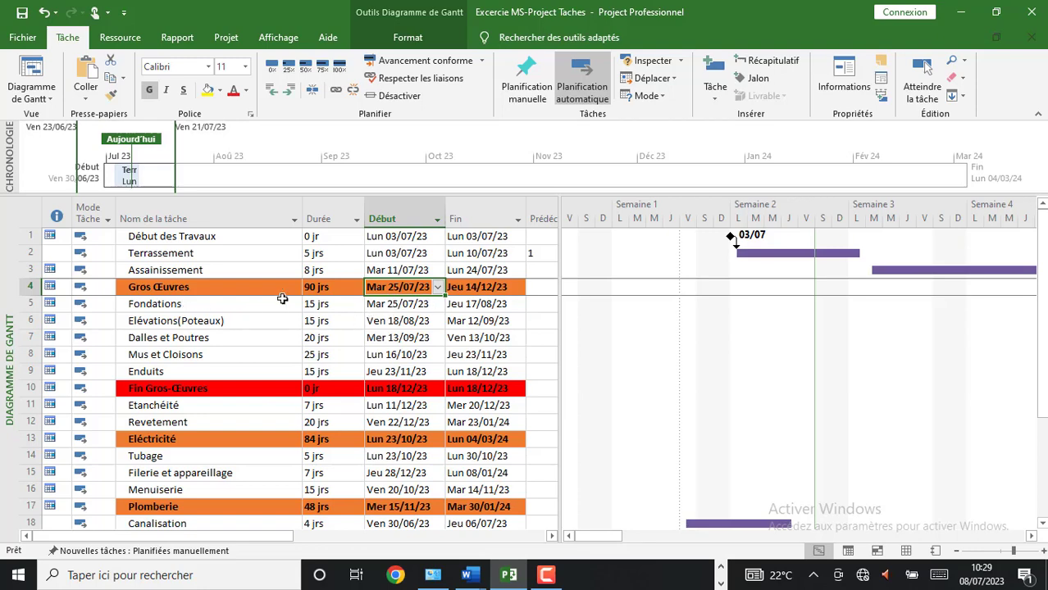
- Examine the end date of Enduits and the Gantt bars through the weeks up to Semaine 10
click(472, 372)
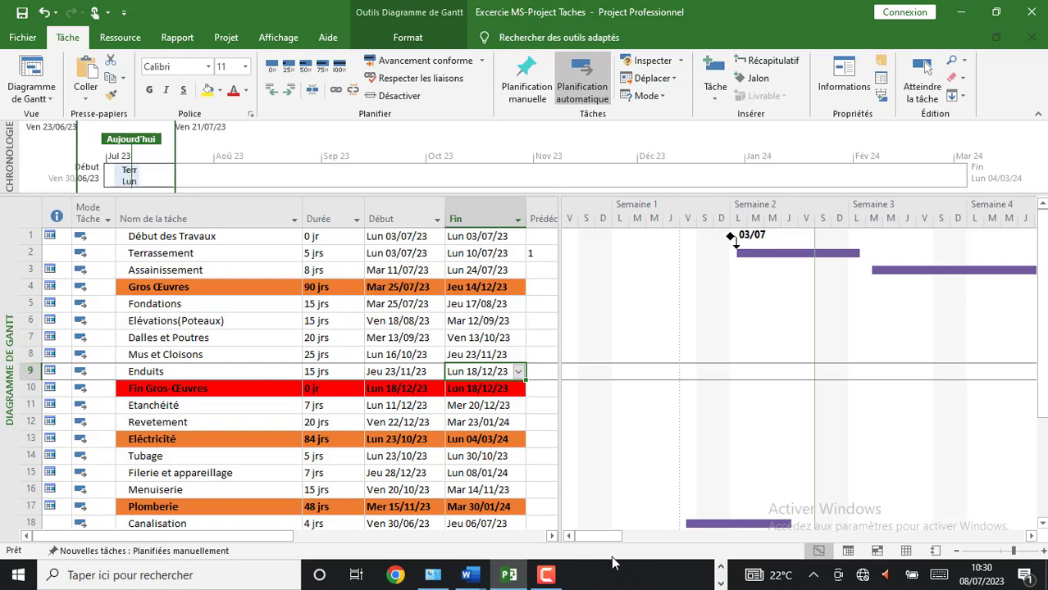
click(1032, 536)
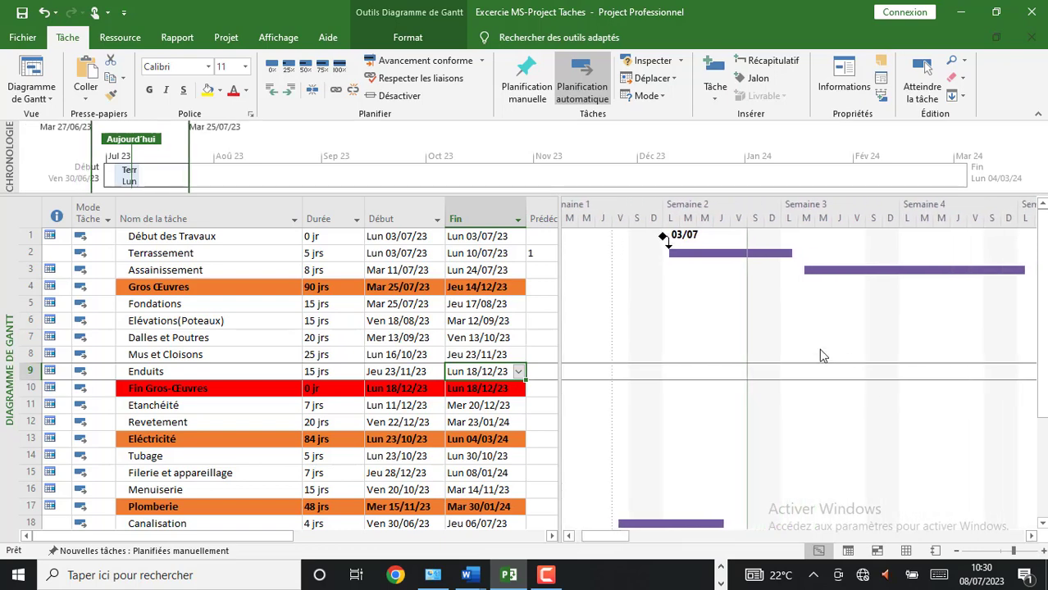
click(1032, 536)
click(1032, 536)
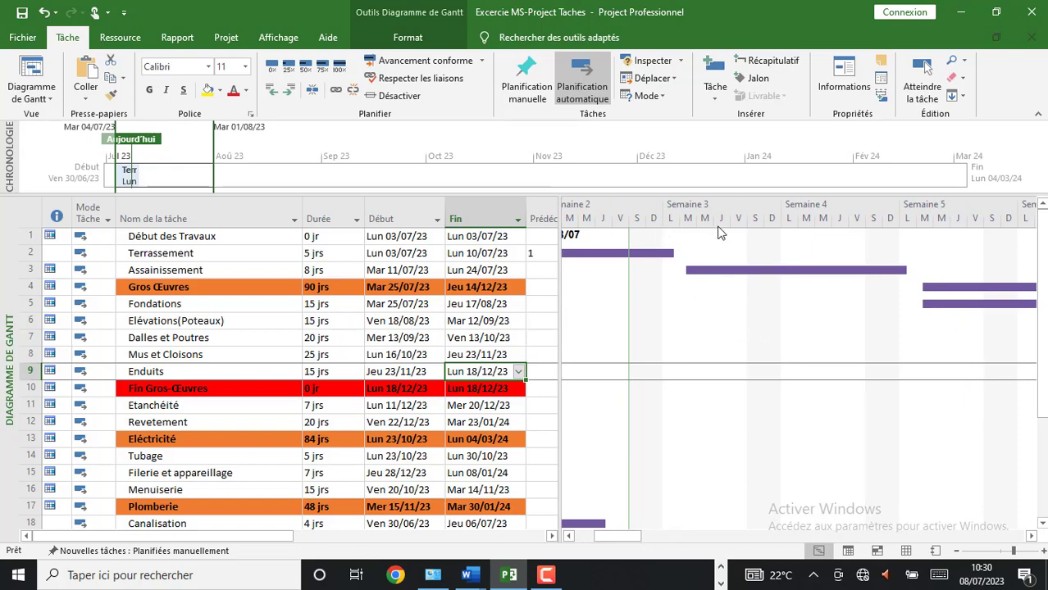
click(1031, 536)
drag(1032, 537, 1032, 536)
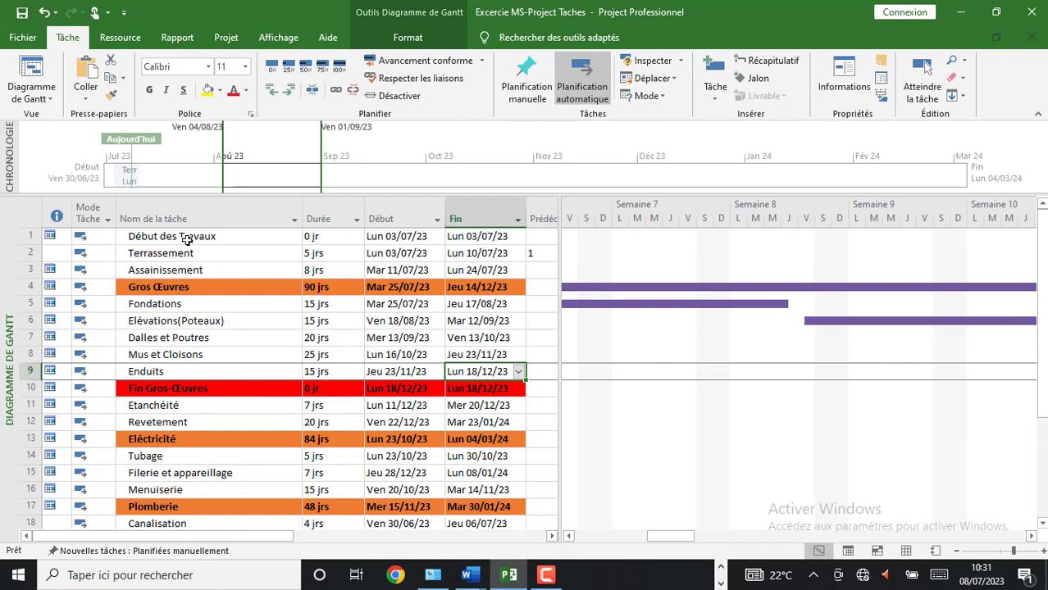
- Open the task information of Gros Œuvres and look over its general details
click(409, 291)
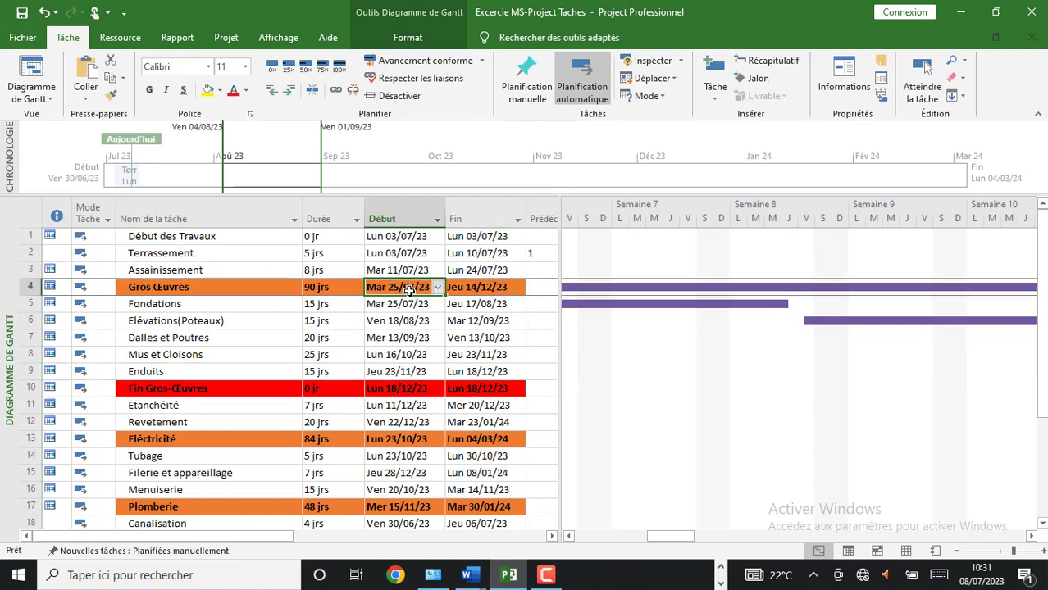
click(181, 287)
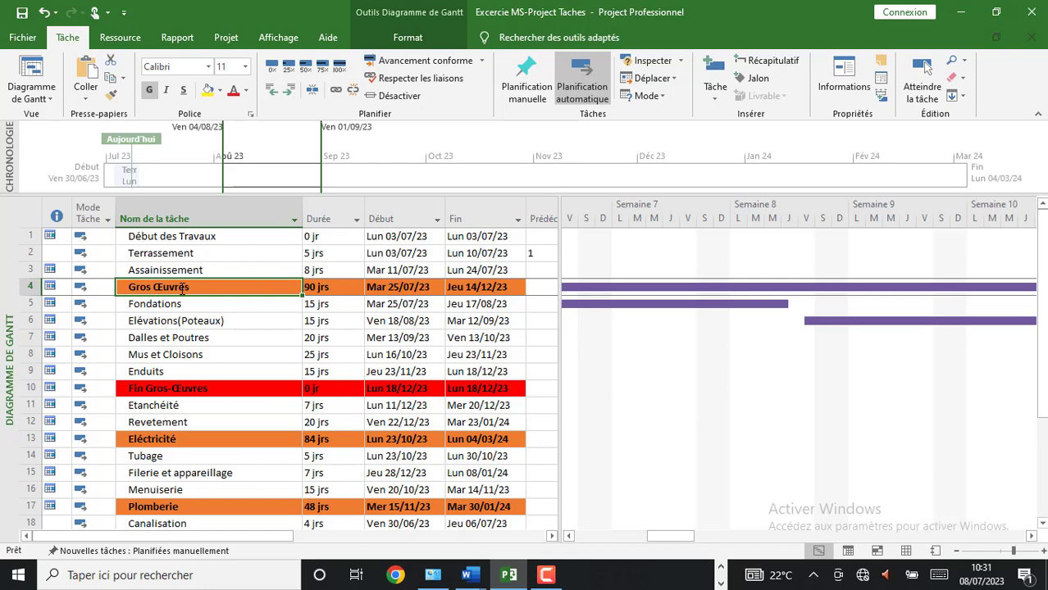
double_click(182, 289)
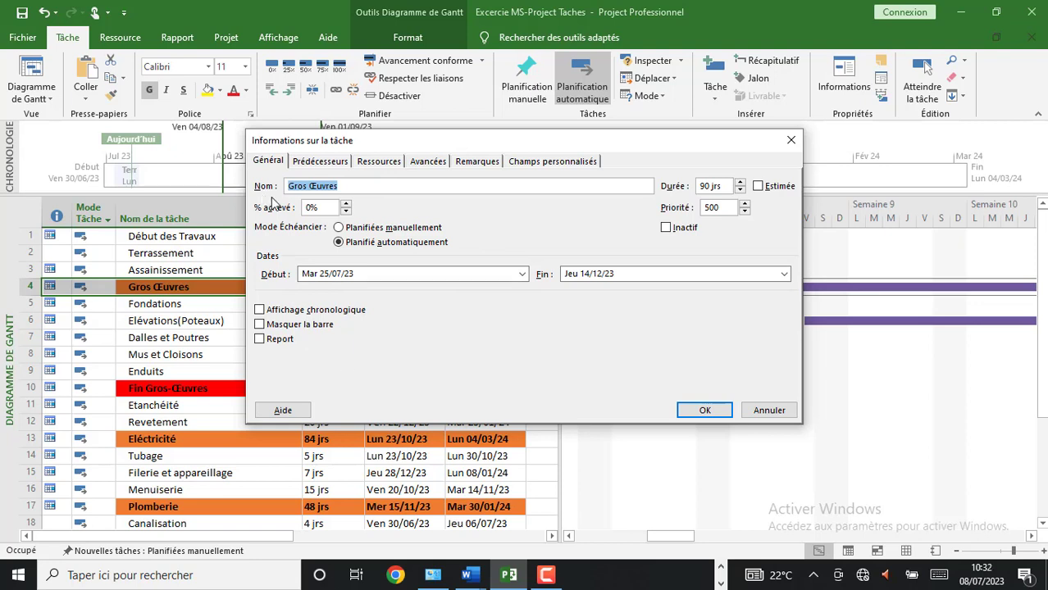
click(276, 164)
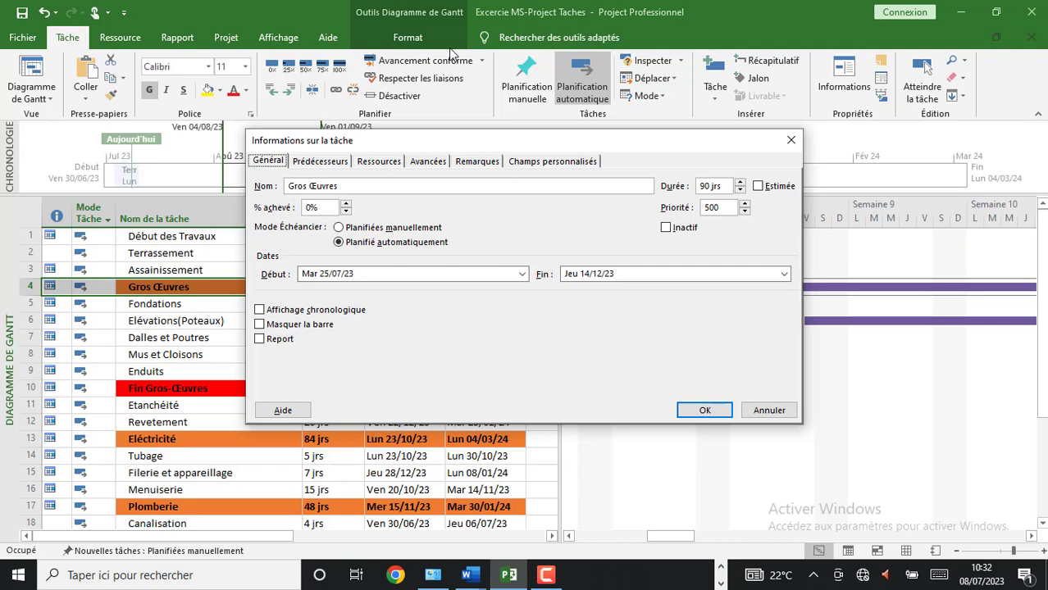
- Try an 89-day duration, the estimated option and manual scheduling for Gros Œuvres, restoring 90 days, not estimated and automatic scheduling
click(740, 189)
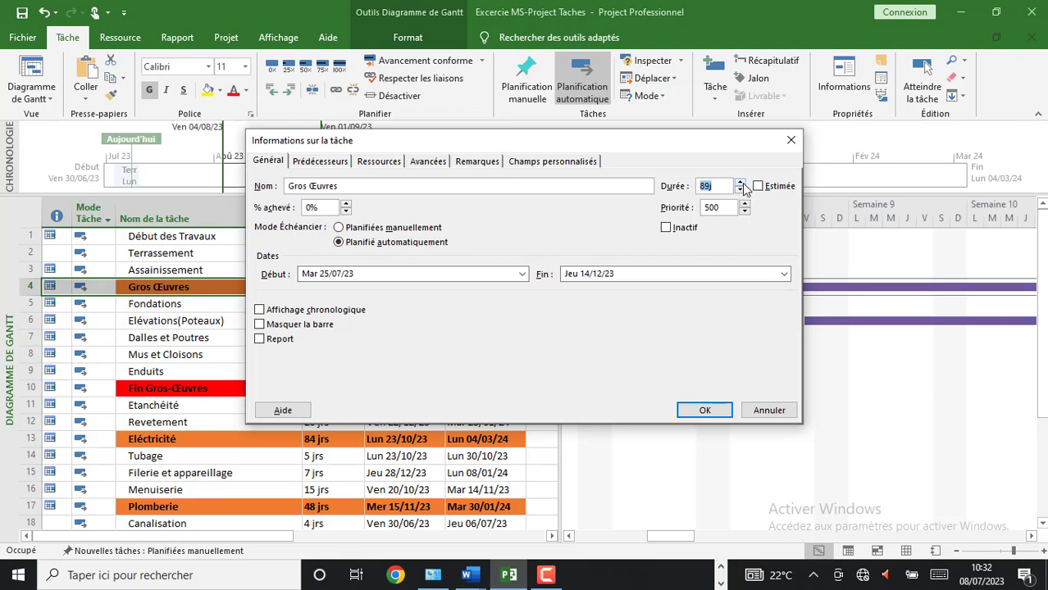
click(742, 184)
click(757, 186)
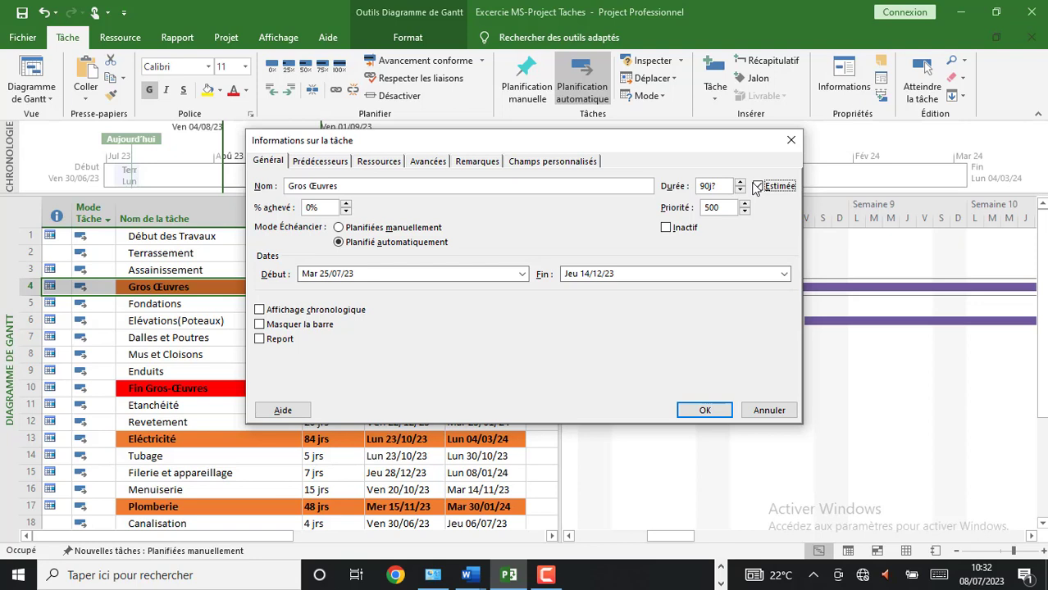
click(757, 186)
click(339, 230)
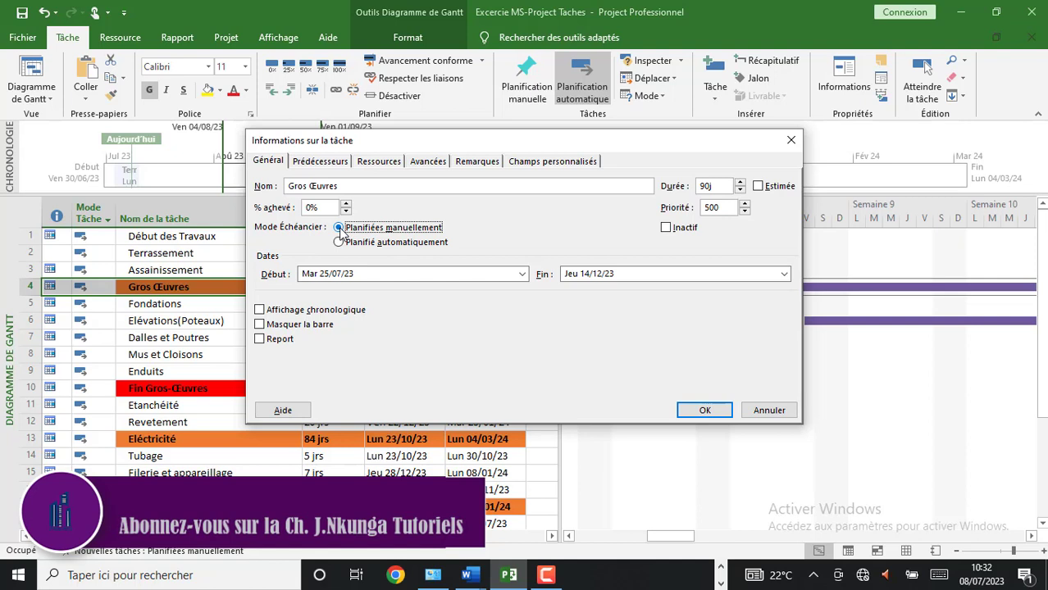
click(339, 242)
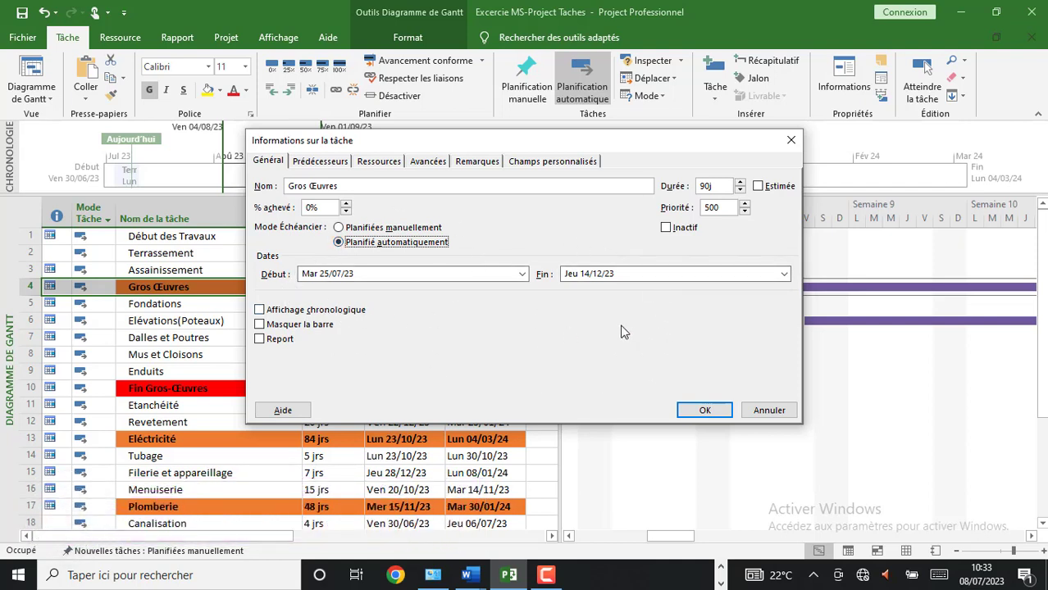
- Try the finish date Lun 18/12/23 for Gros Œuvres and close the task information without saving
click(784, 274)
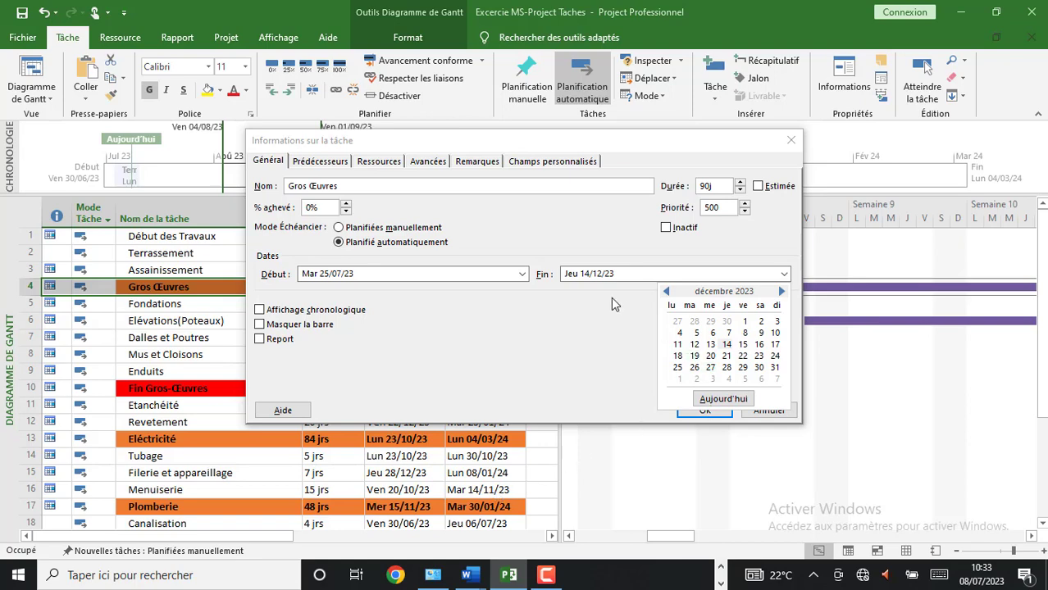
click(679, 356)
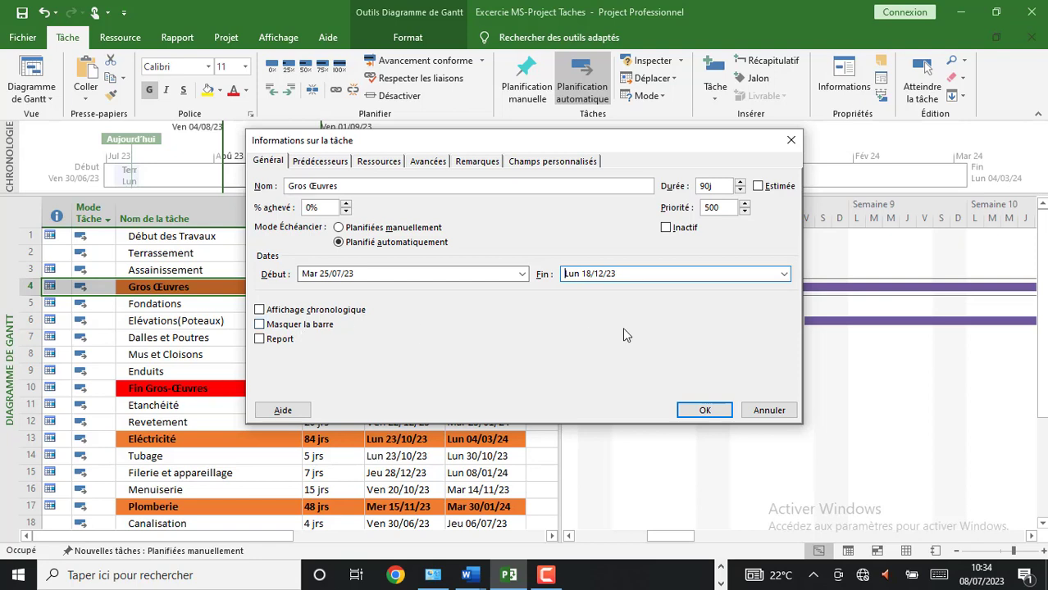
click(784, 274)
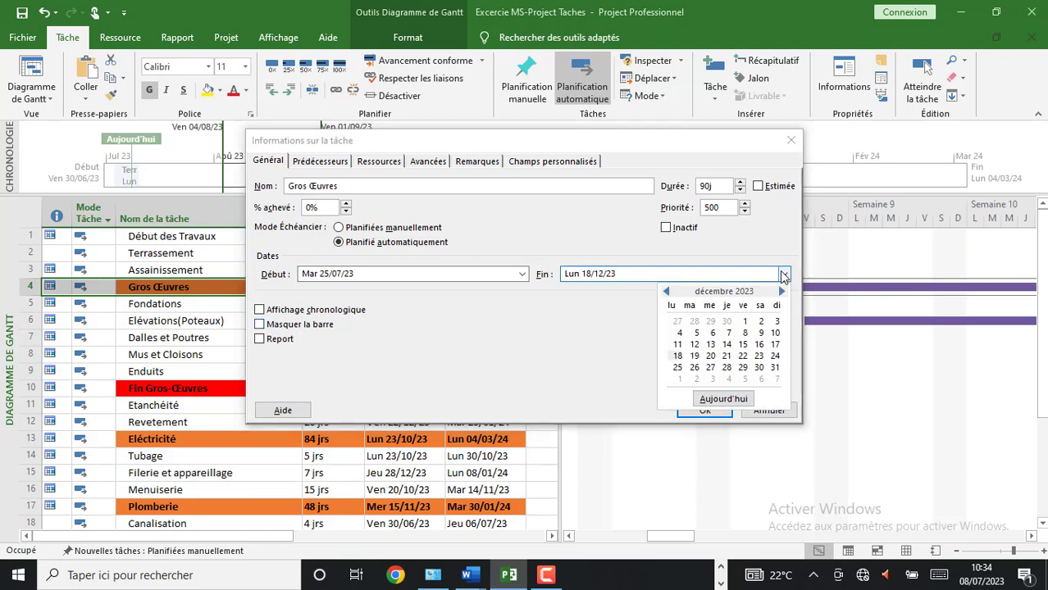
click(789, 142)
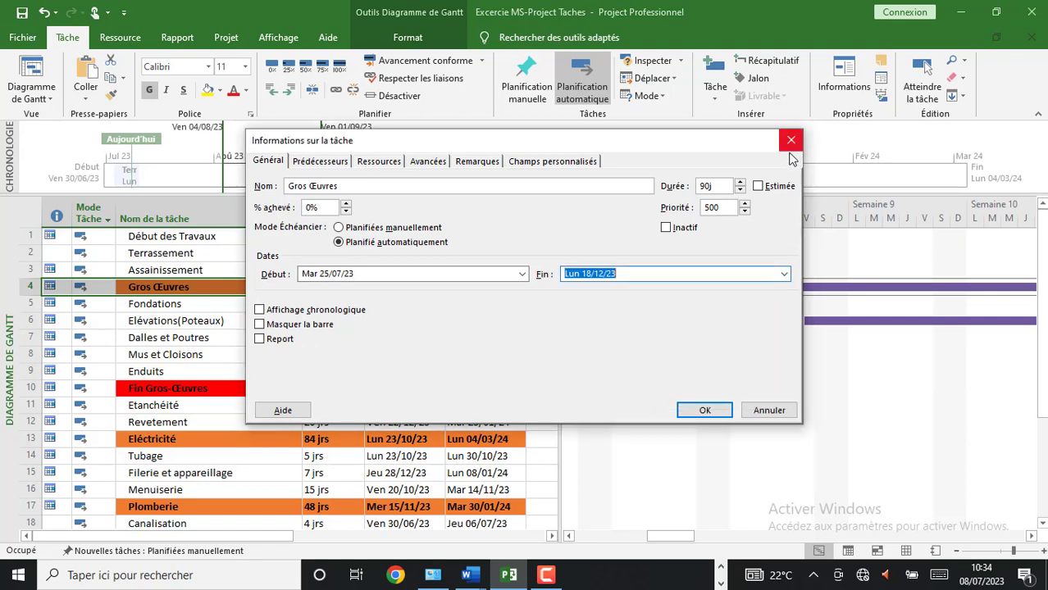
click(783, 148)
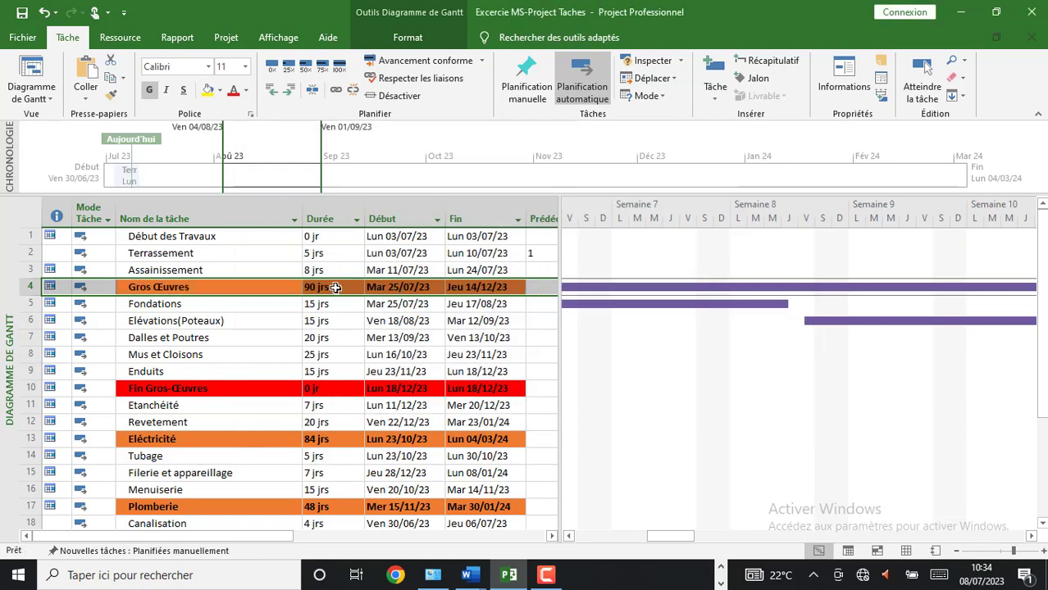
- Reopen the task information of Gros Œuvres and review its predecessors, resources and advanced settings
double_click(251, 295)
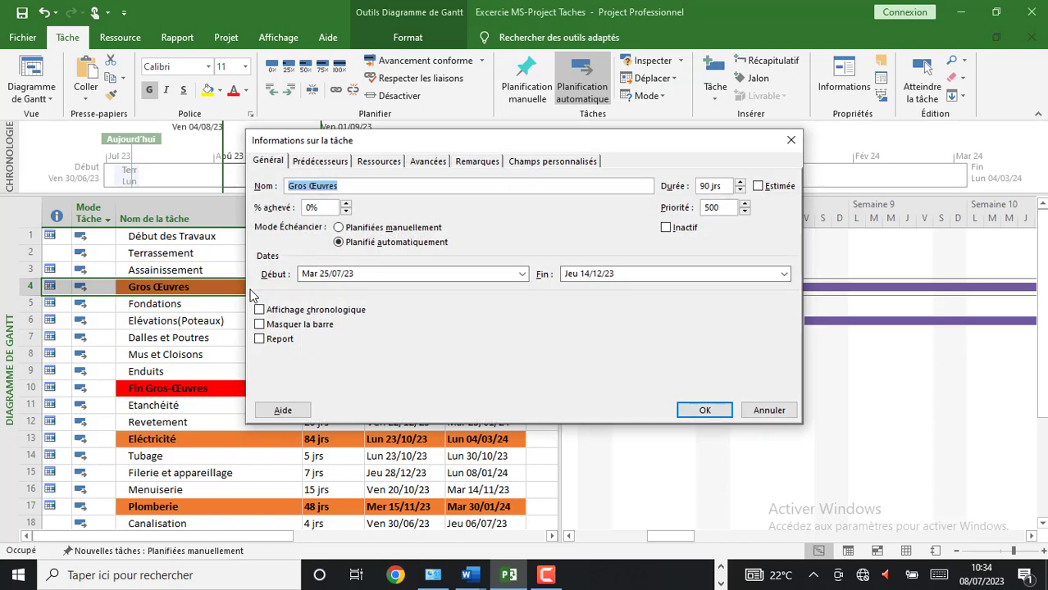
click(321, 164)
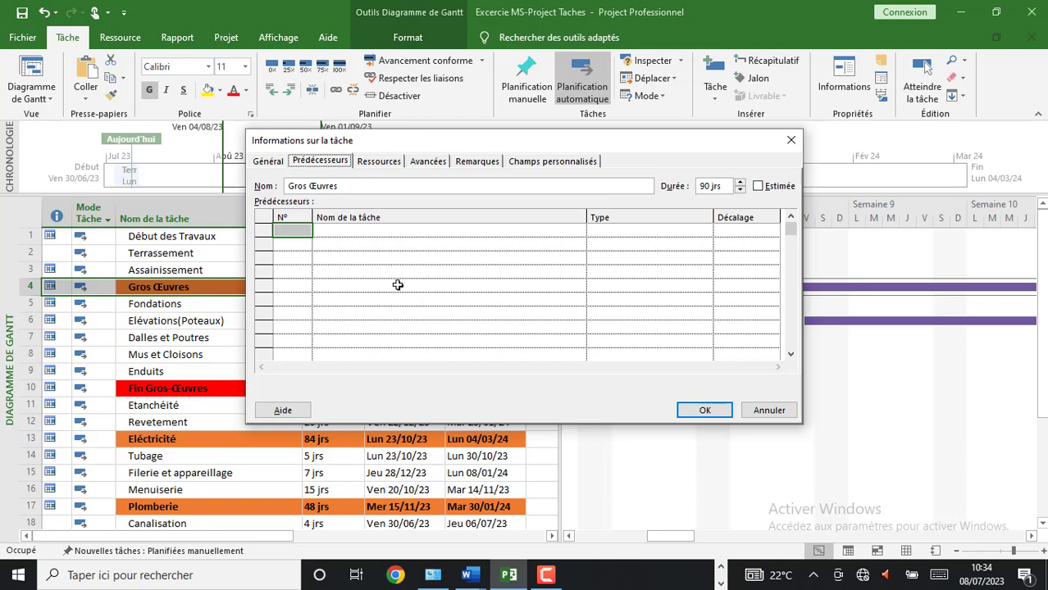
click(376, 163)
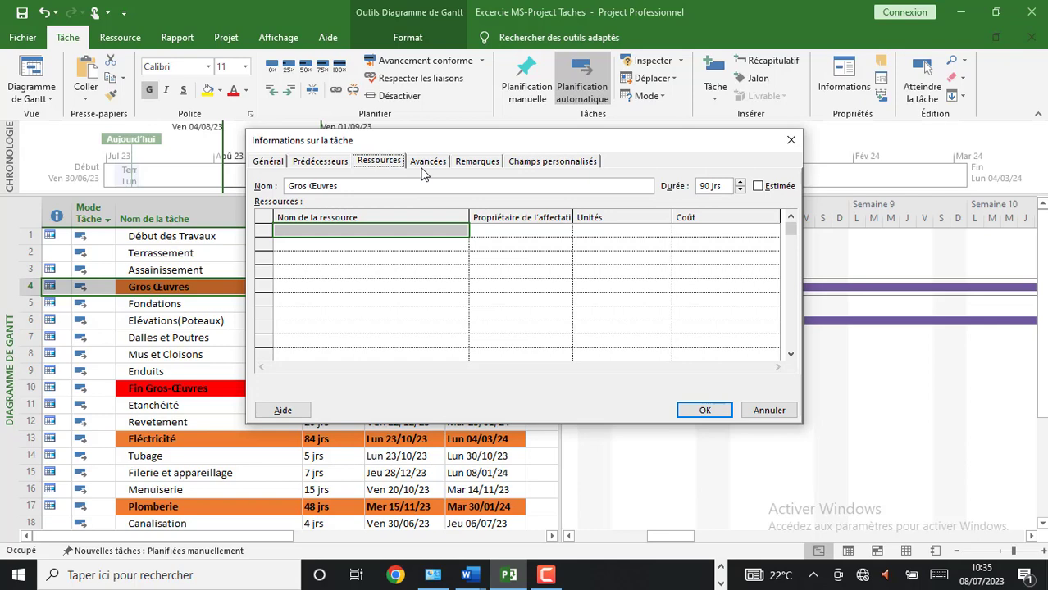
click(428, 161)
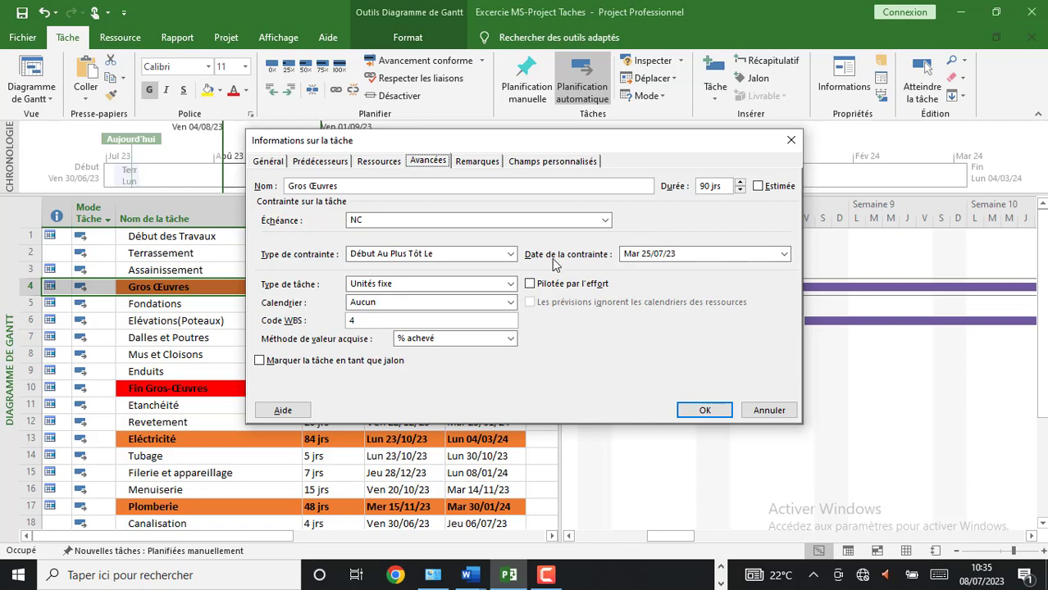
- Try the constraint type Dès Que Possible for Gros Œuvres and close the task information without saving
click(510, 255)
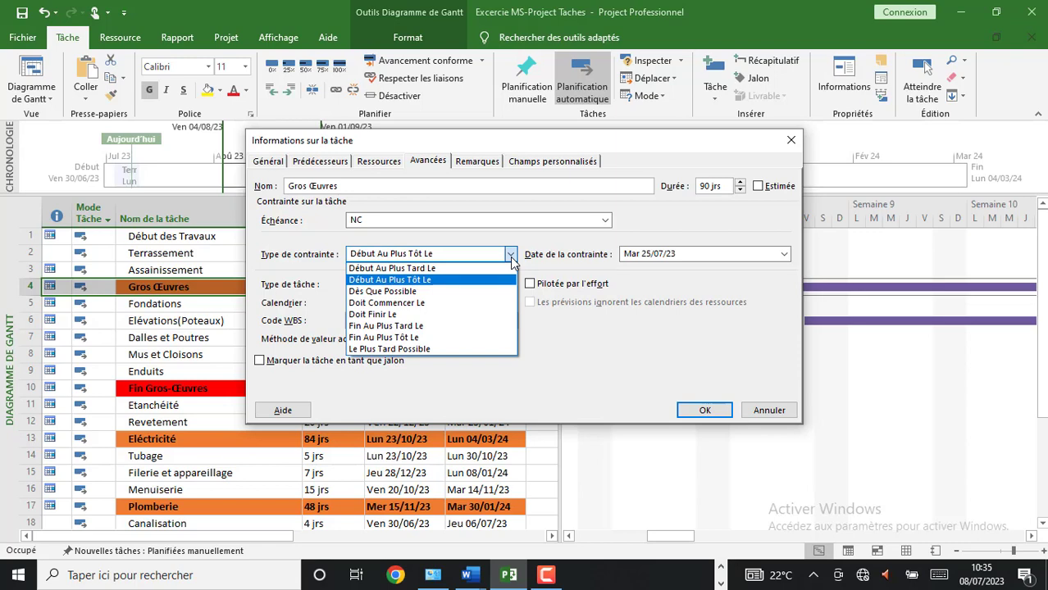
click(381, 293)
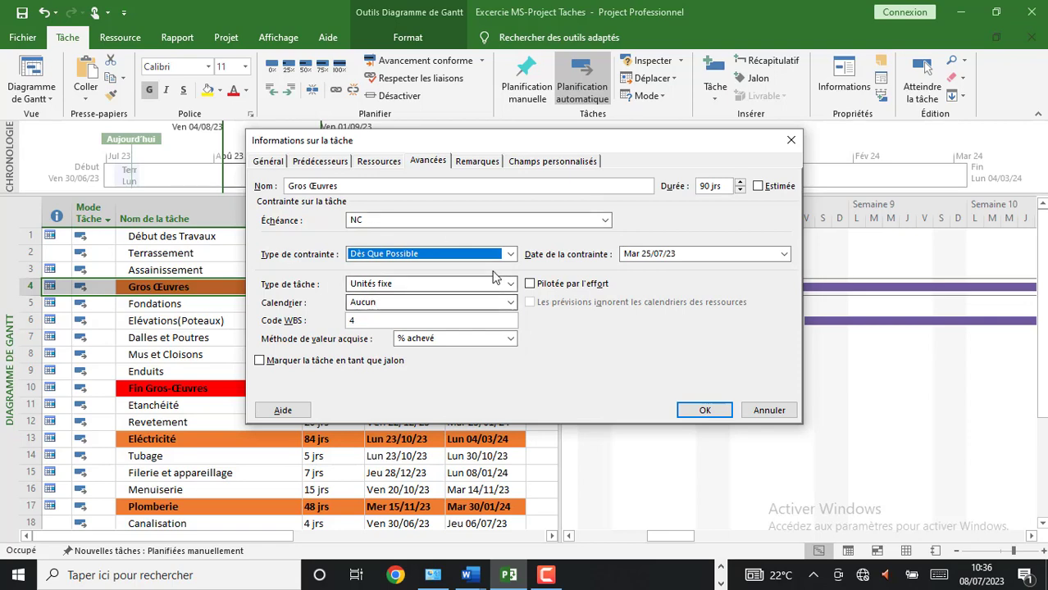
click(791, 140)
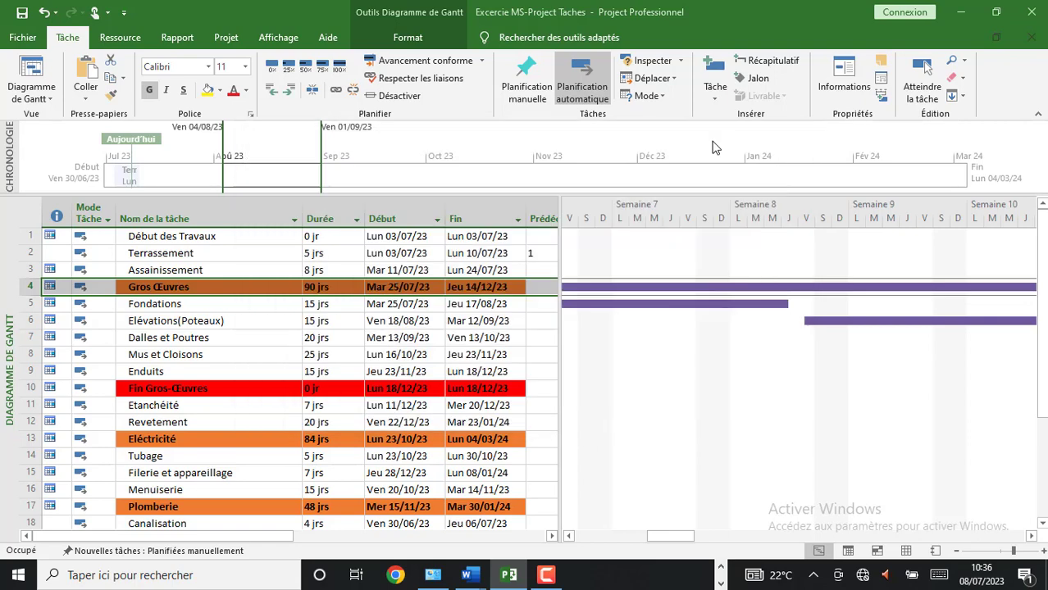
- Set the constraint type of Gros Œuvres to Début Au Plus Tard Le and check its finish date
click(188, 291)
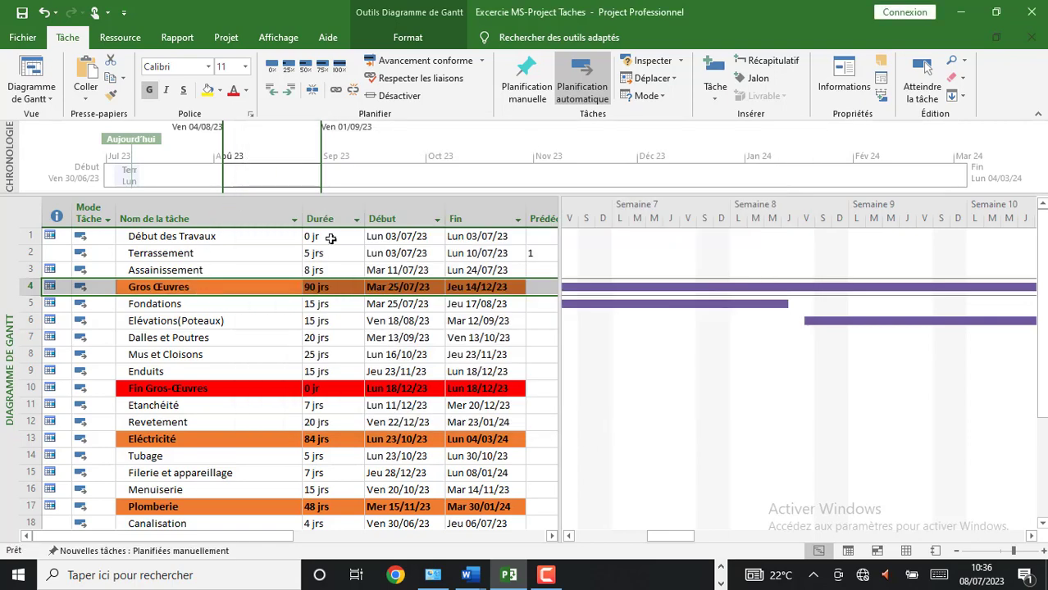
double_click(189, 289)
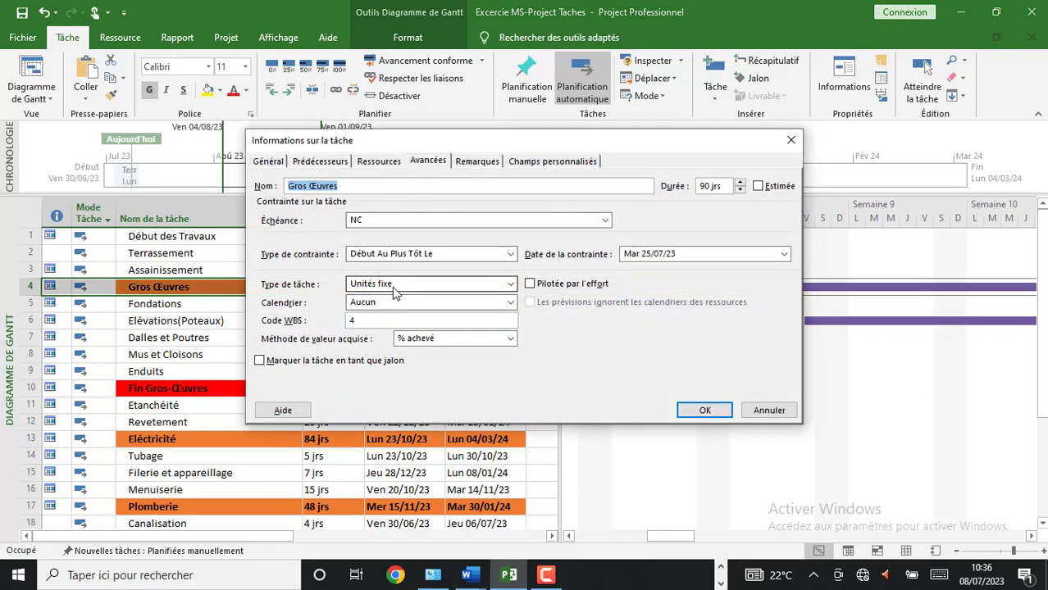
click(512, 255)
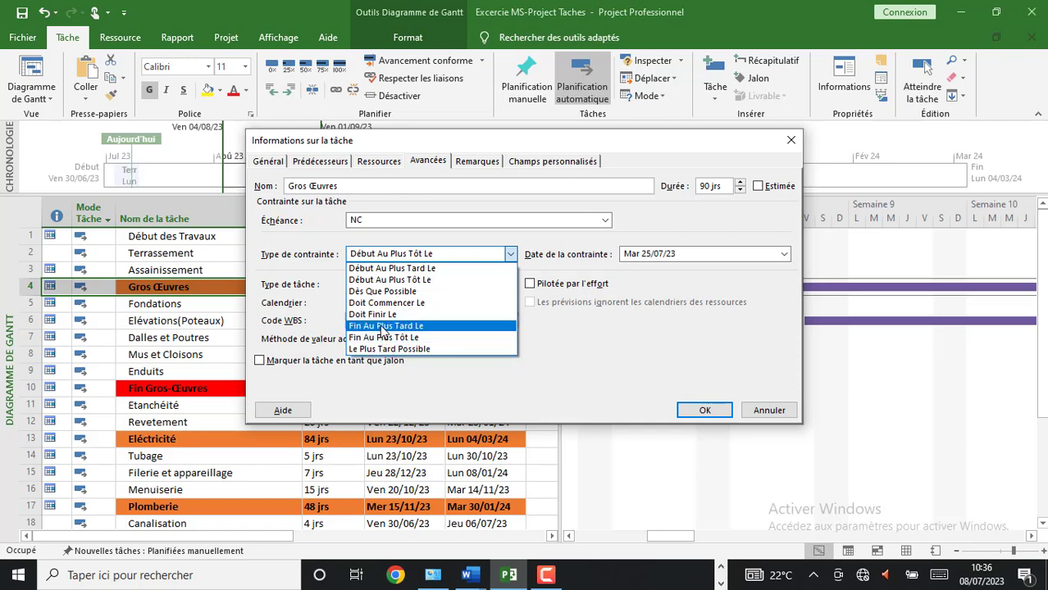
click(394, 268)
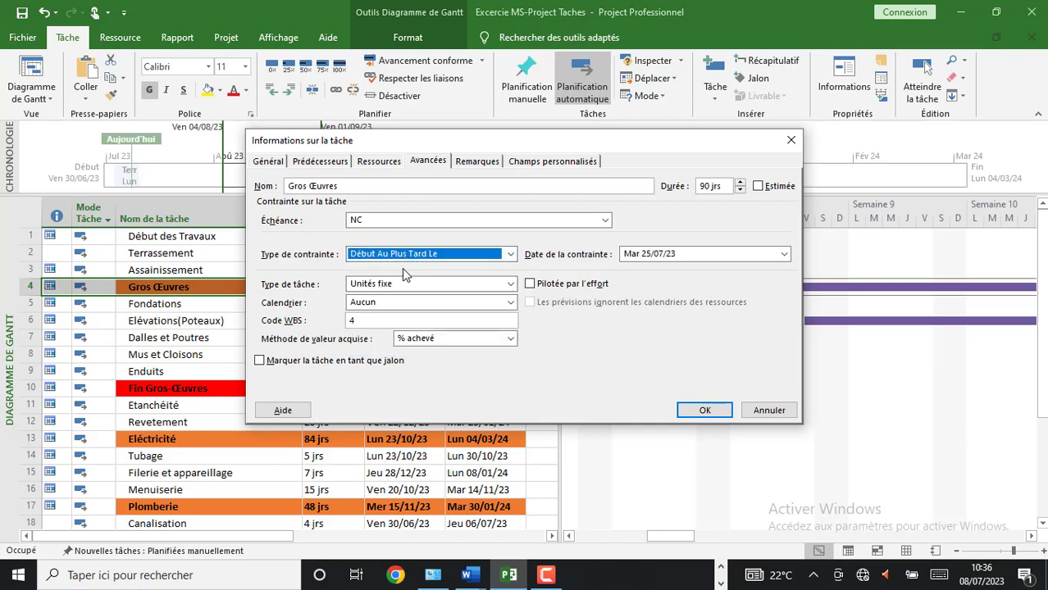
click(704, 411)
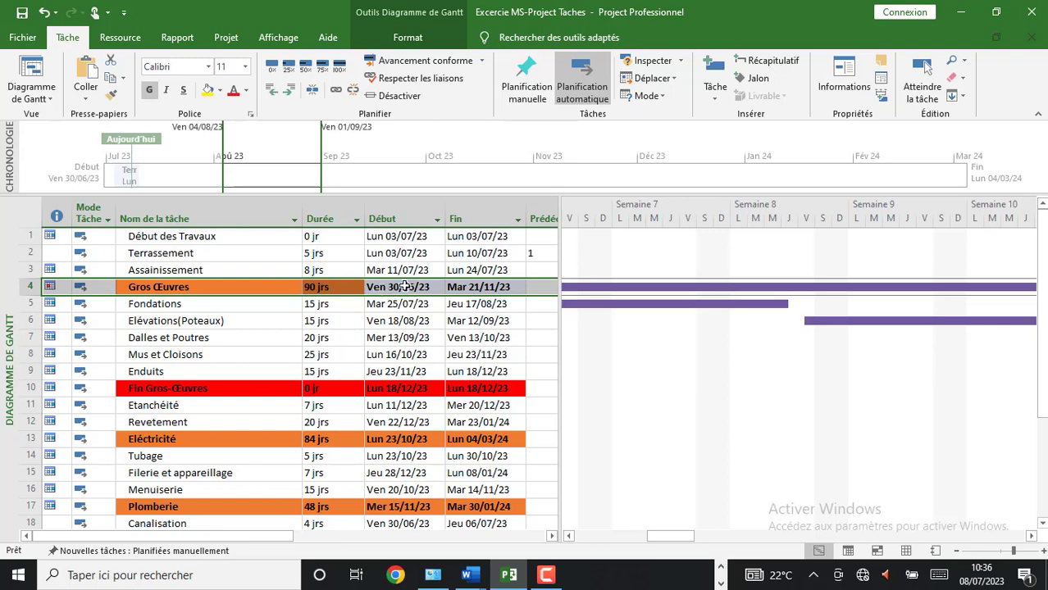
click(482, 289)
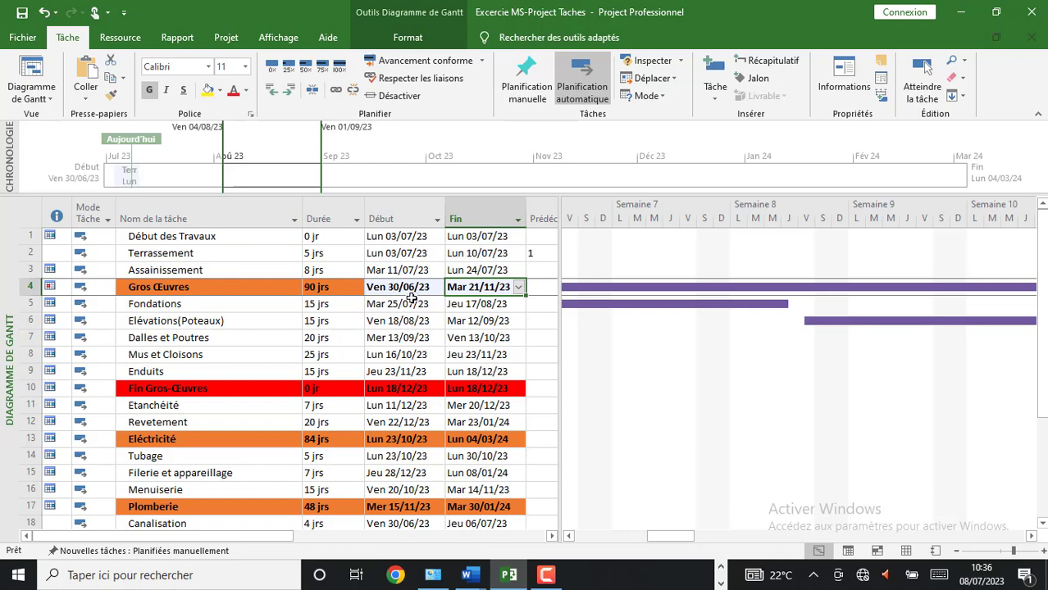
- Set the constraint type of Gros Œuvres to Début Au Plus Tôt Le, keeping the constraint date Mar 25/07/23
click(249, 291)
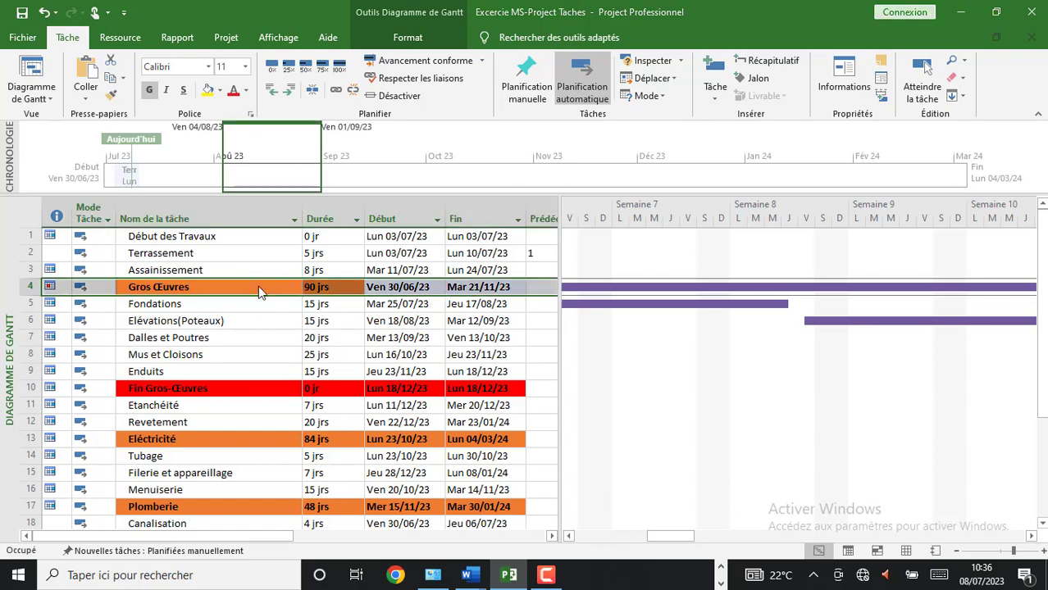
double_click(257, 287)
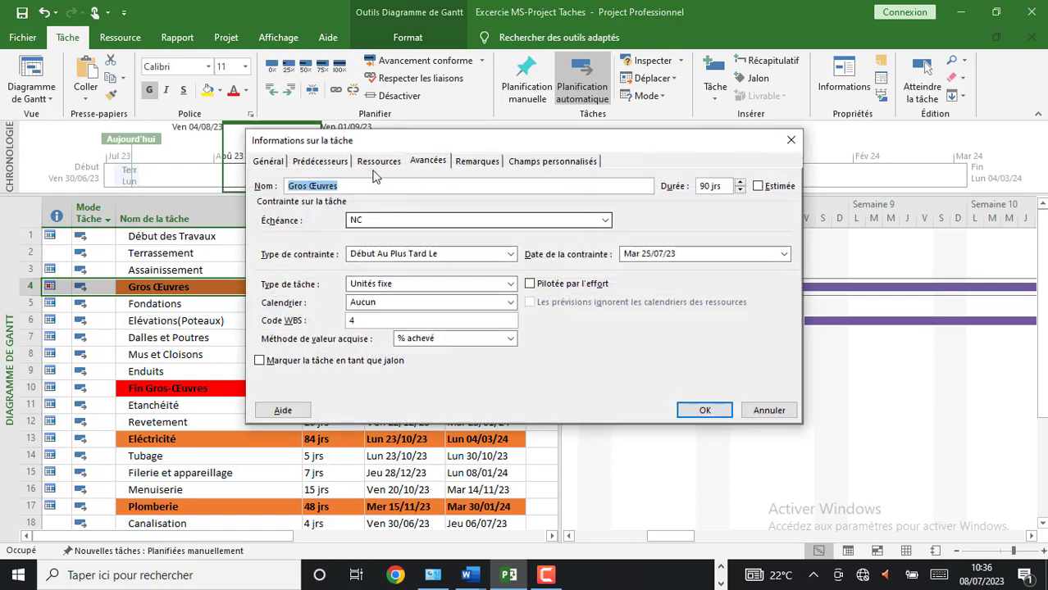
click(510, 254)
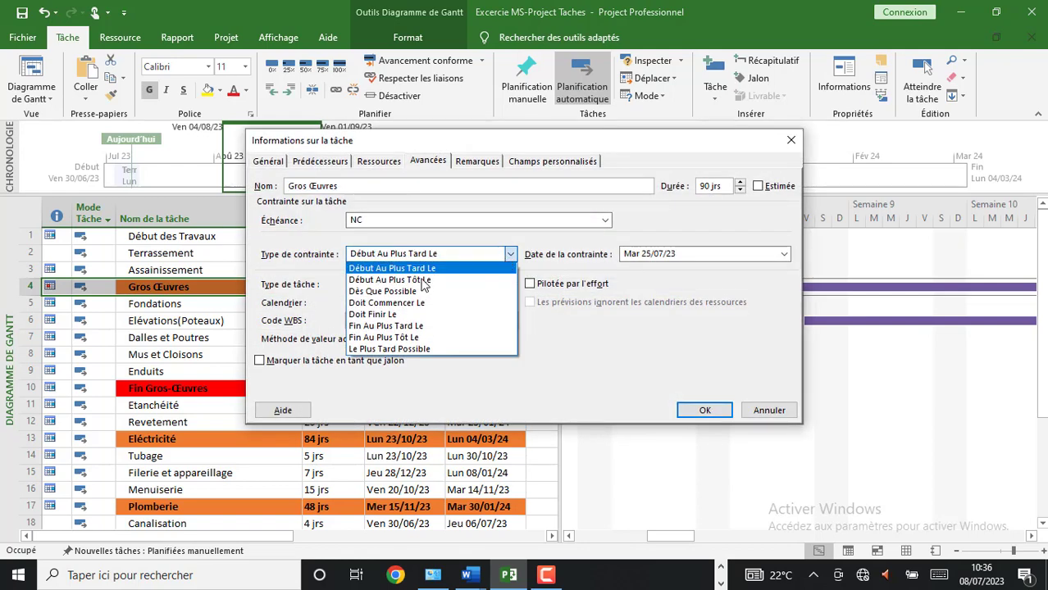
click(401, 283)
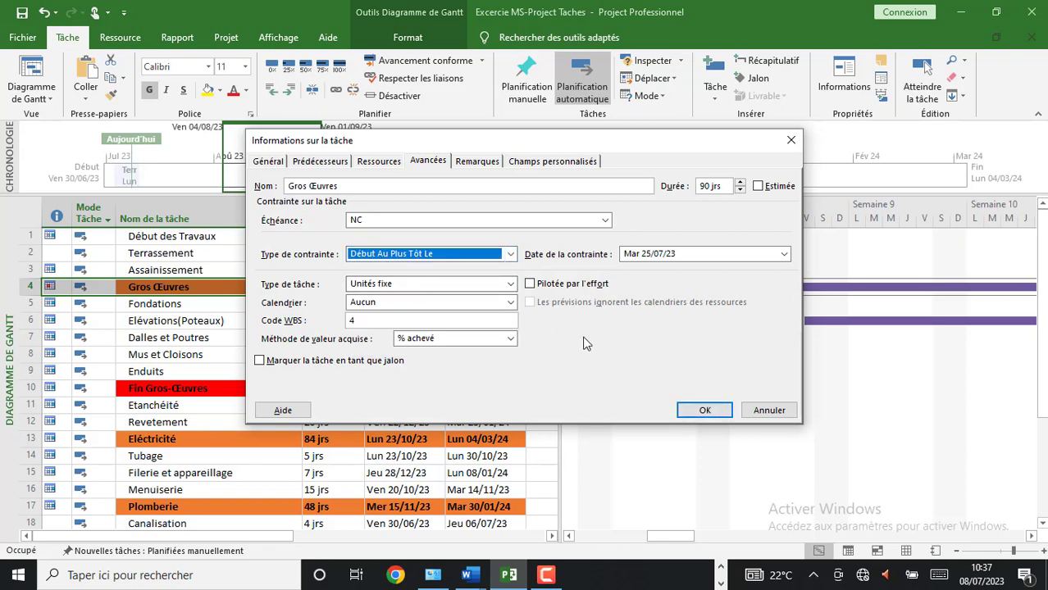
click(510, 255)
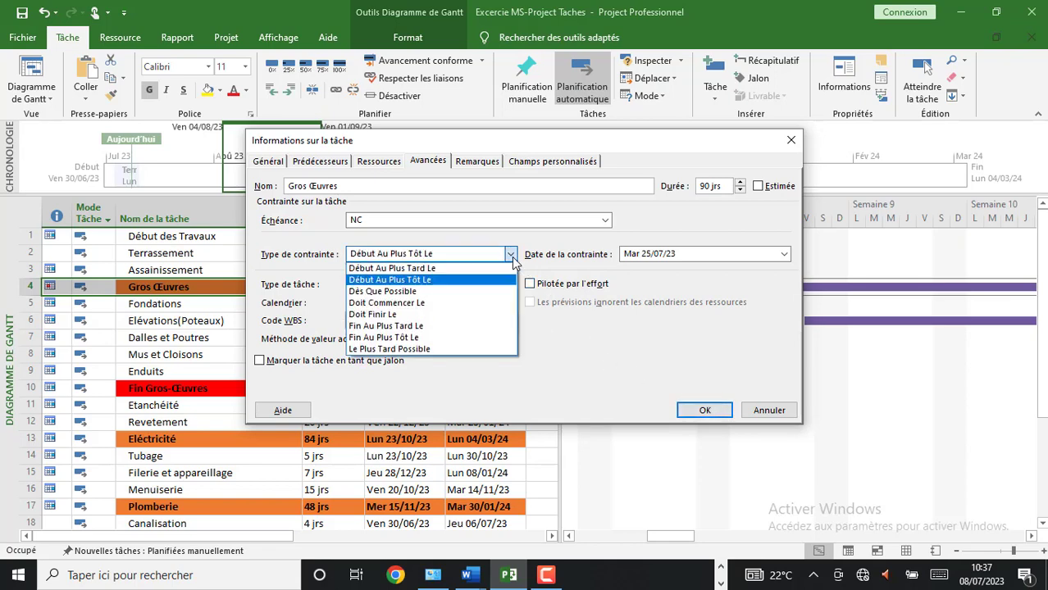
click(704, 410)
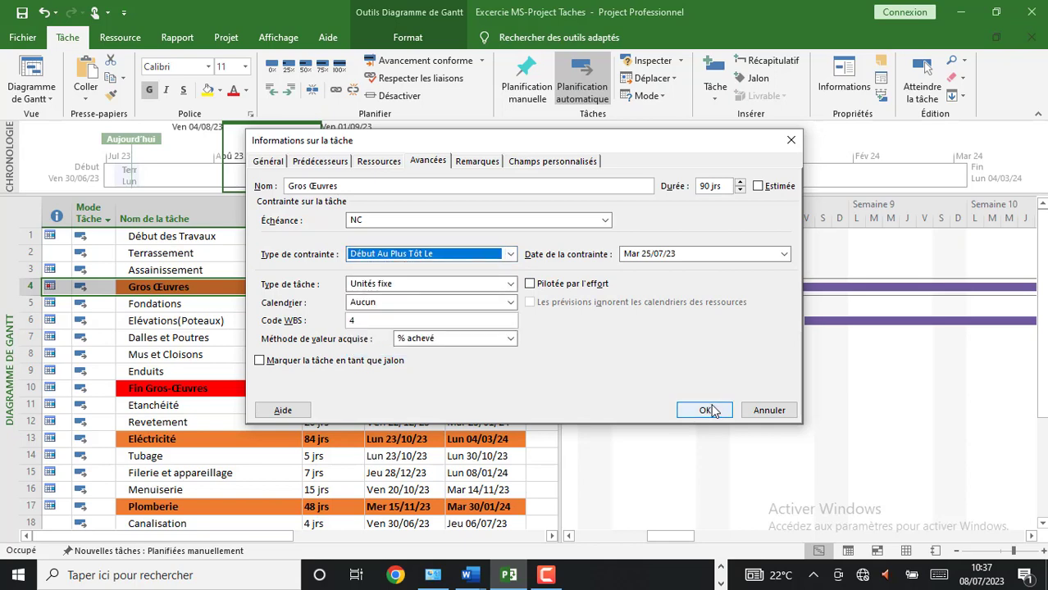
click(702, 411)
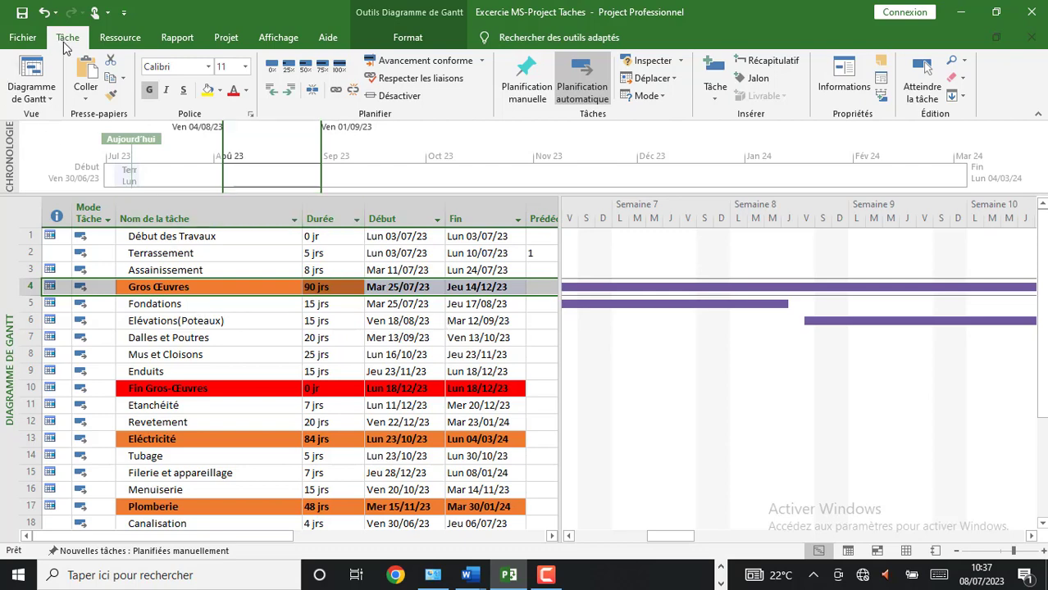
- Review the general dates and the advanced constraint settings of Gros Œuvres in its task information
click(844, 85)
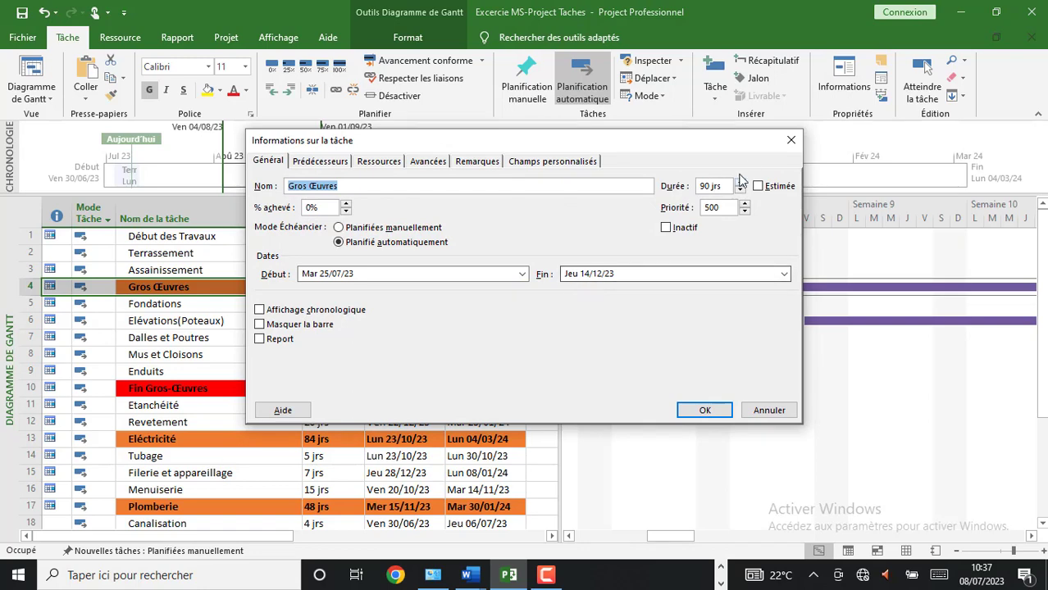
click(789, 143)
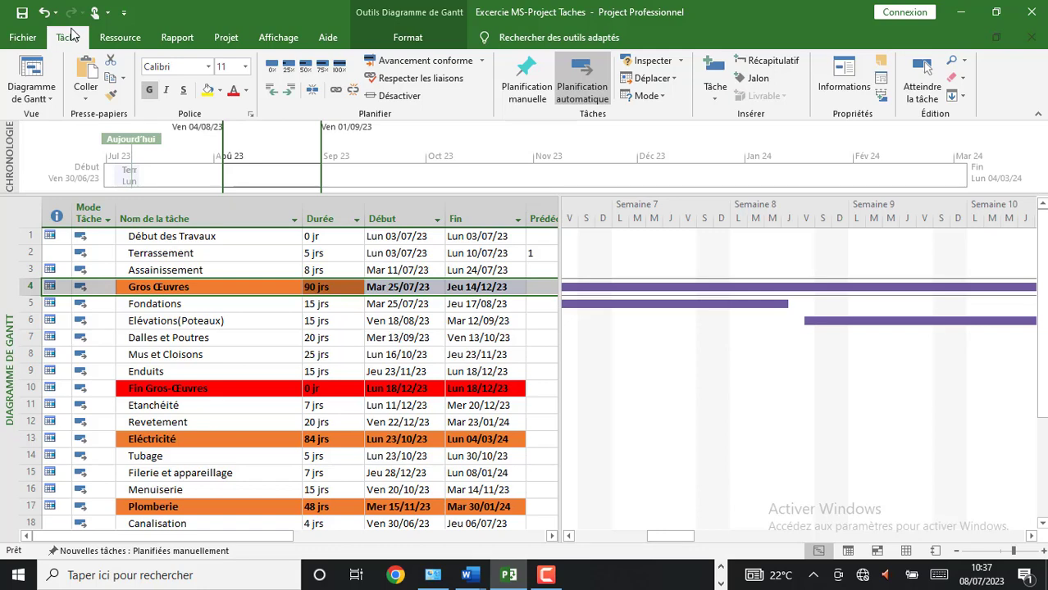
click(842, 97)
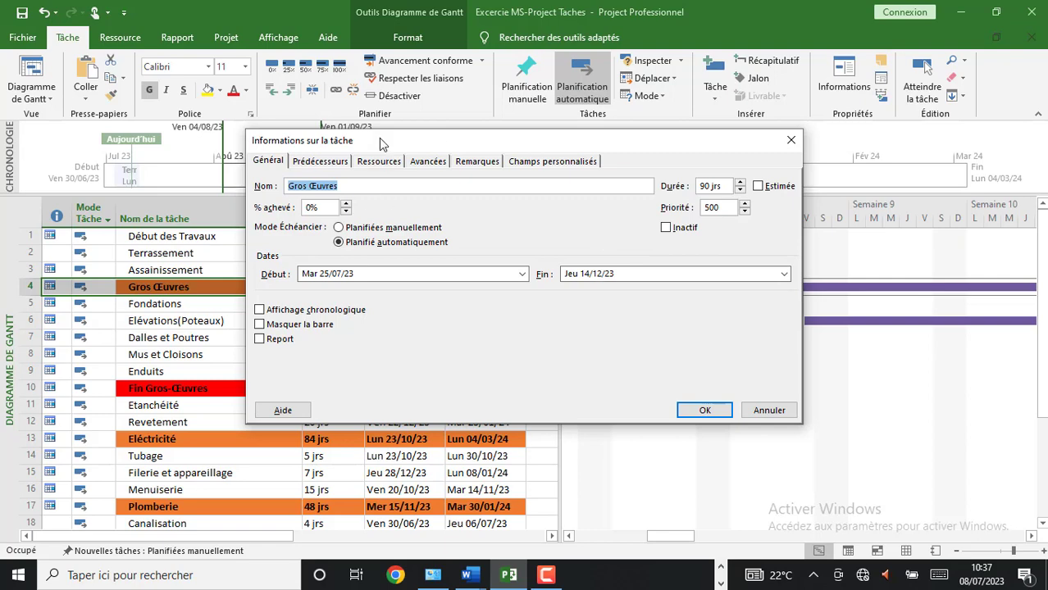
click(422, 164)
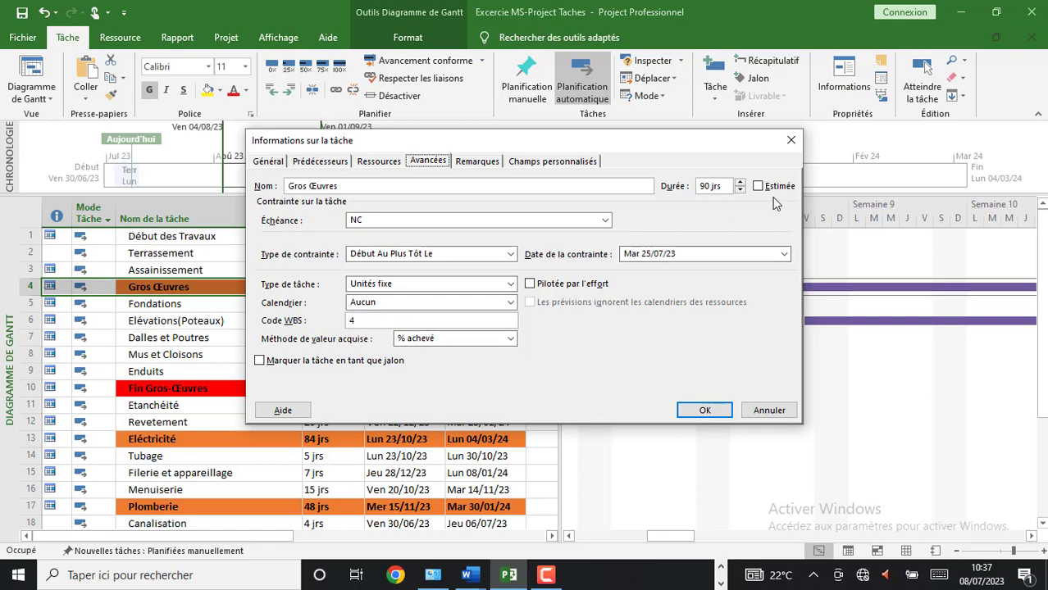
click(791, 141)
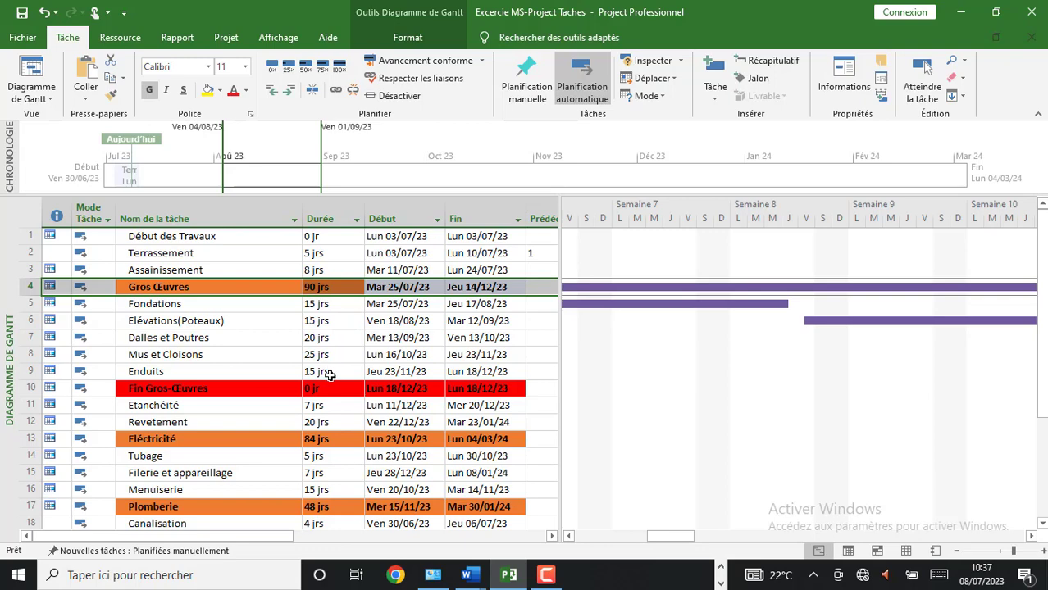
- Compare the Enduits and Fondations subtasks with the dates of Gros Œuvres in the task table
click(167, 374)
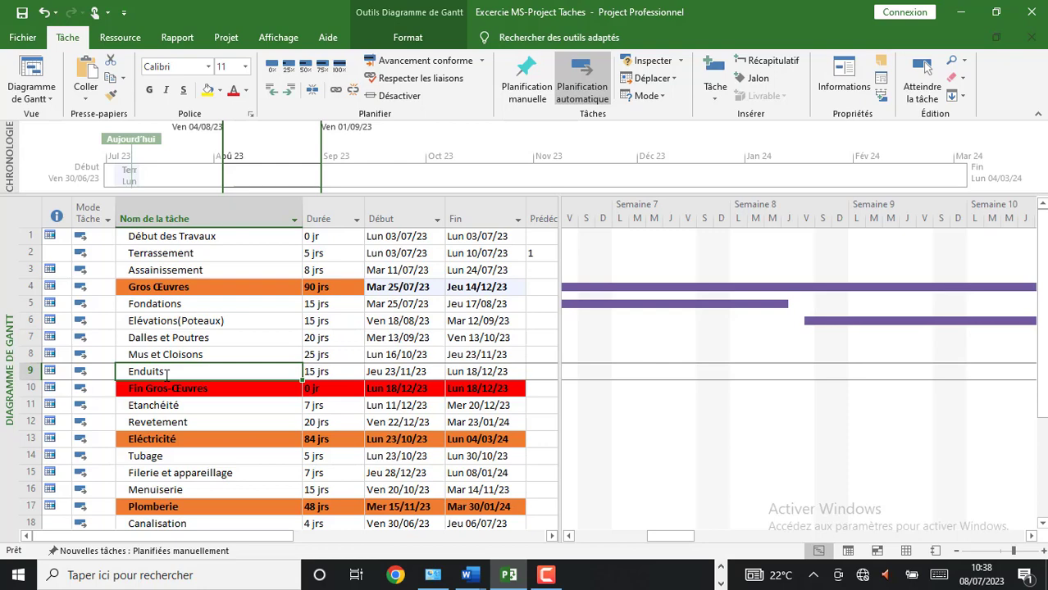
click(375, 308)
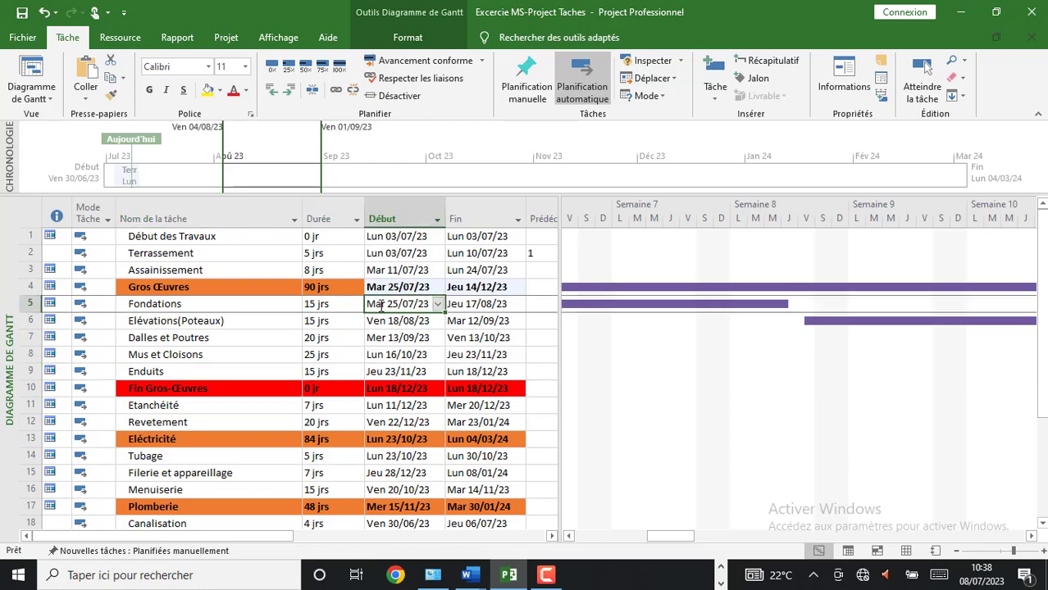
click(201, 316)
click(210, 305)
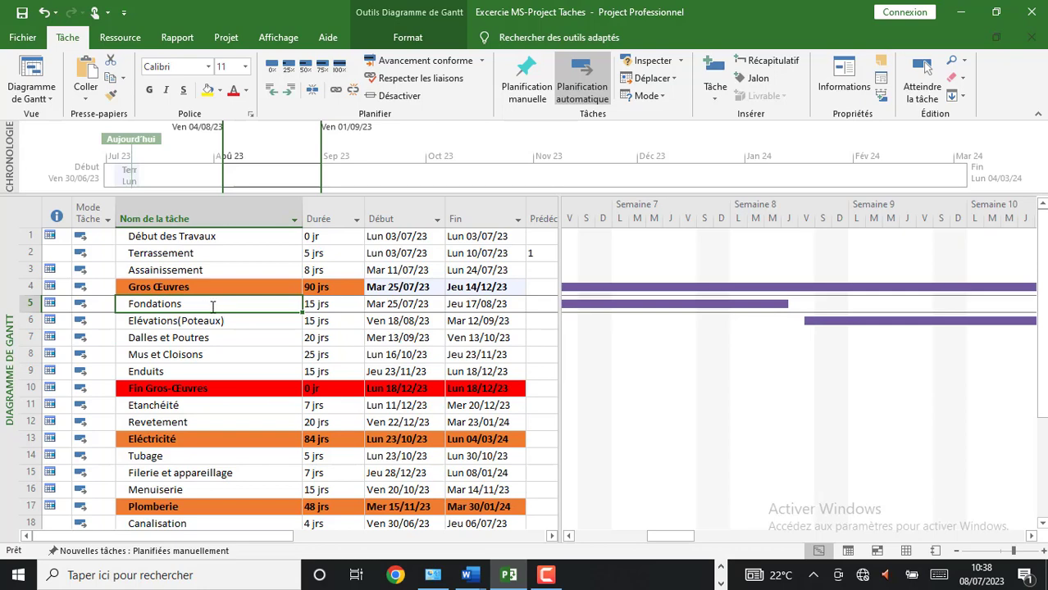
- Reopen the task information of Gros Œuvres, review its general, predecessor and advanced settings, and close it unchanged
click(191, 289)
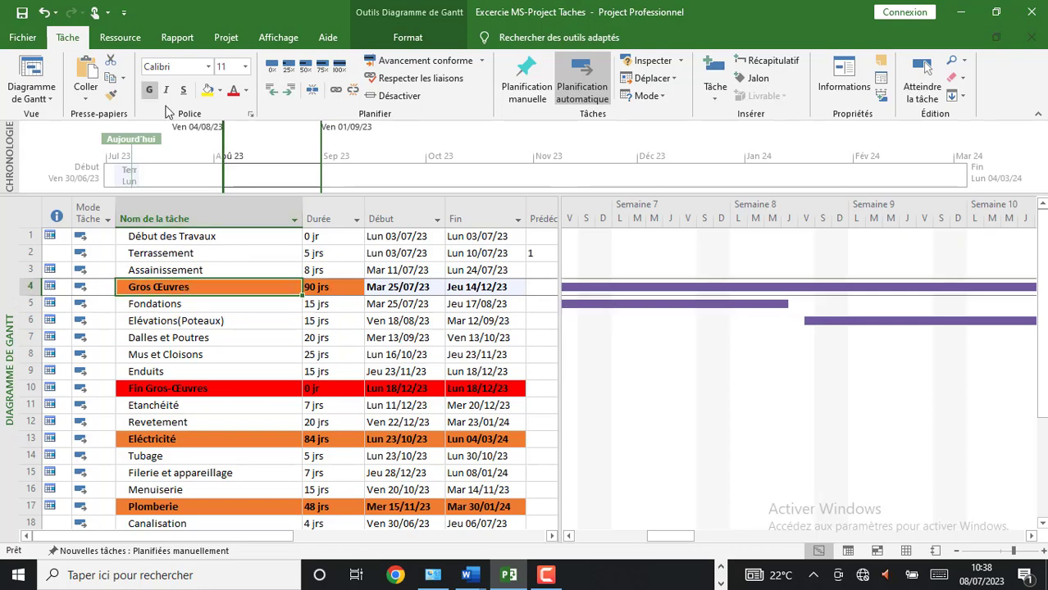
click(844, 78)
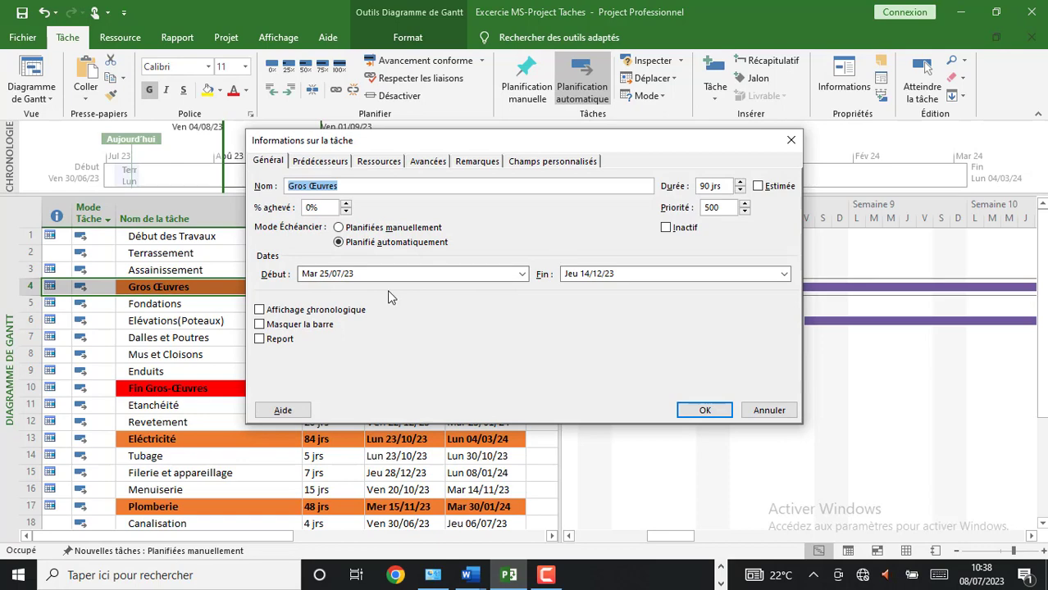
click(266, 163)
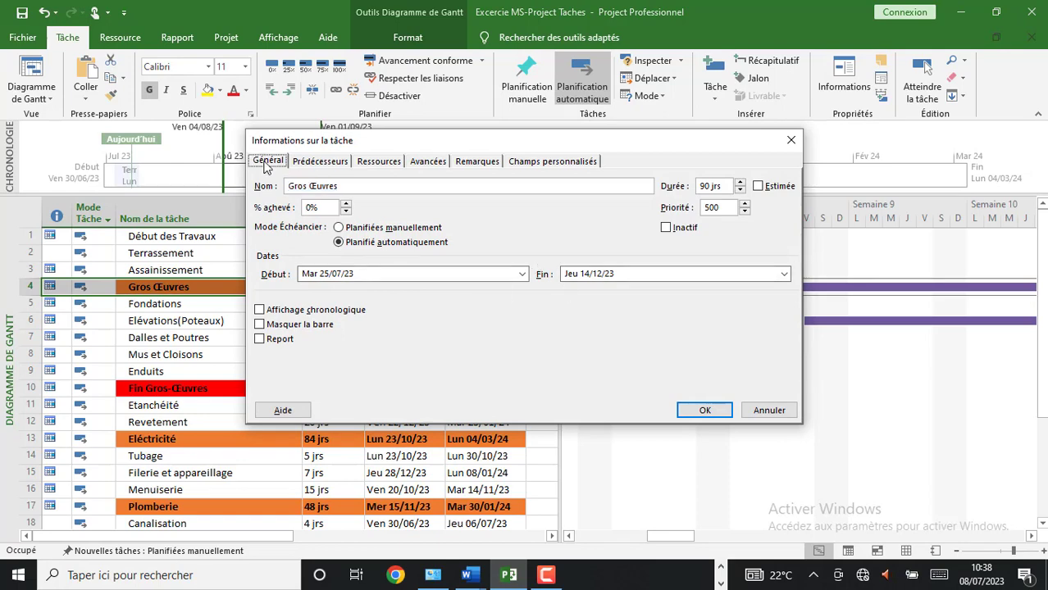
click(317, 162)
click(282, 165)
click(428, 164)
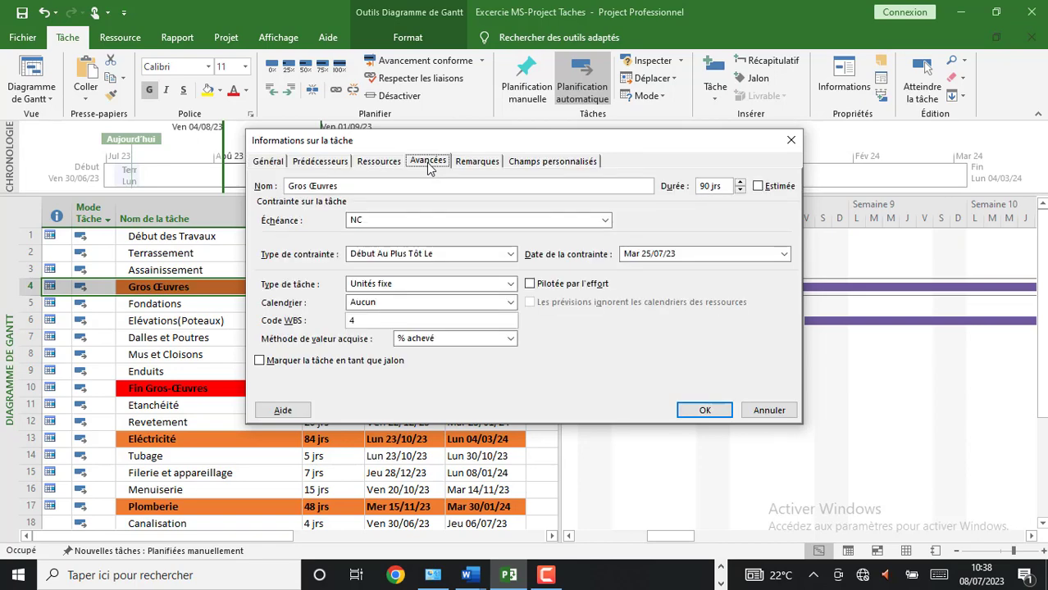
click(791, 140)
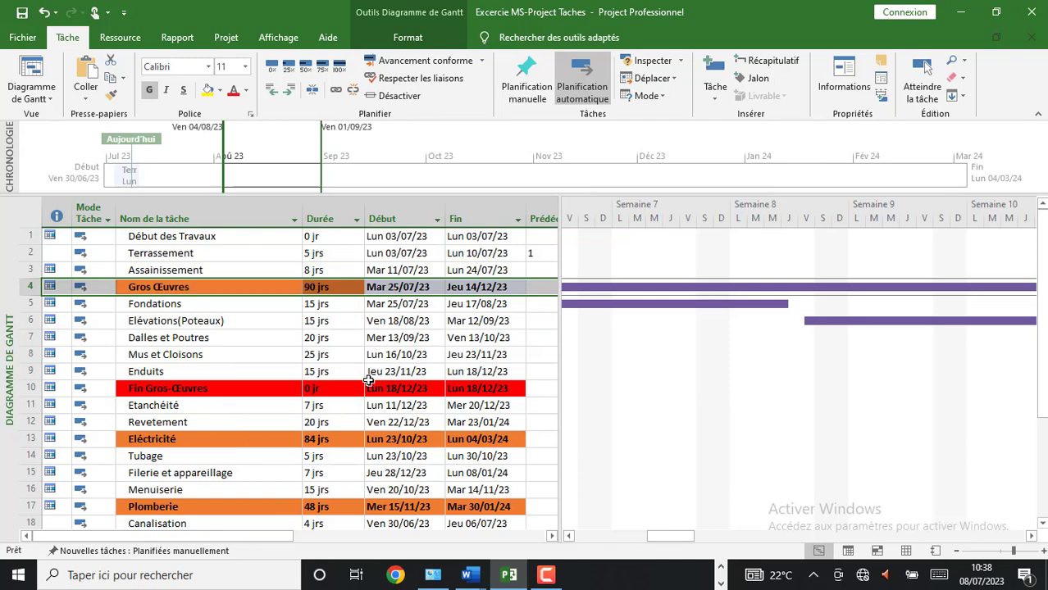
- Set the finish date of Enduits to Jeu 14/12/23 in its task information
click(141, 372)
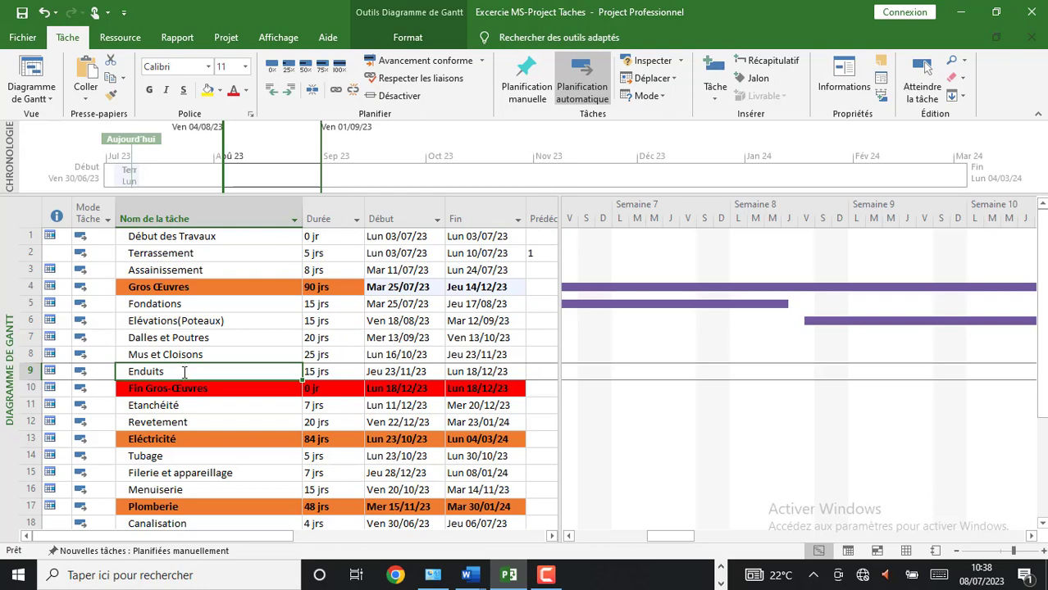
click(838, 84)
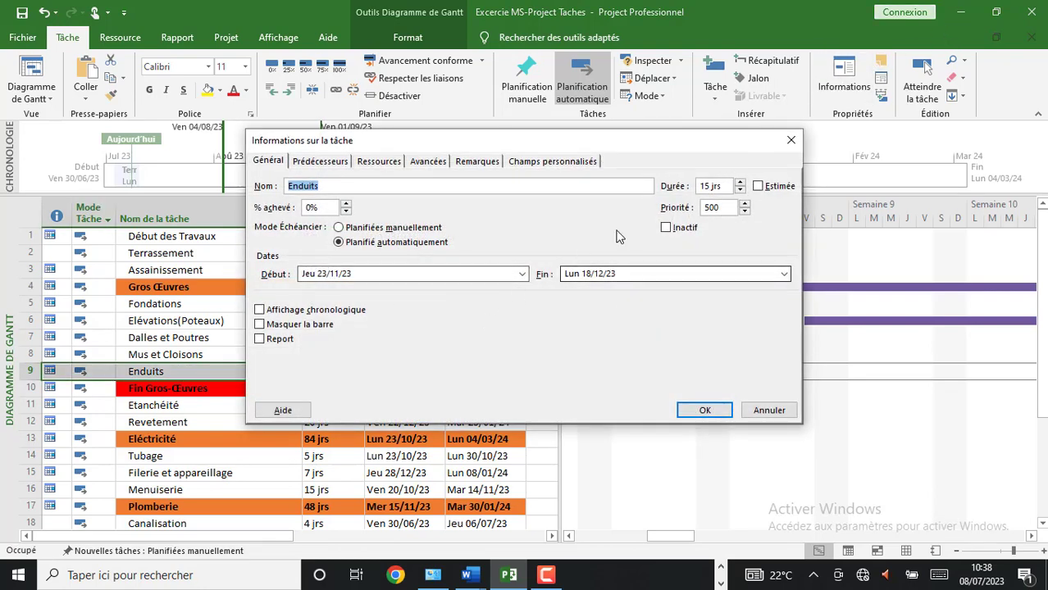
drag(586, 138, 591, 175)
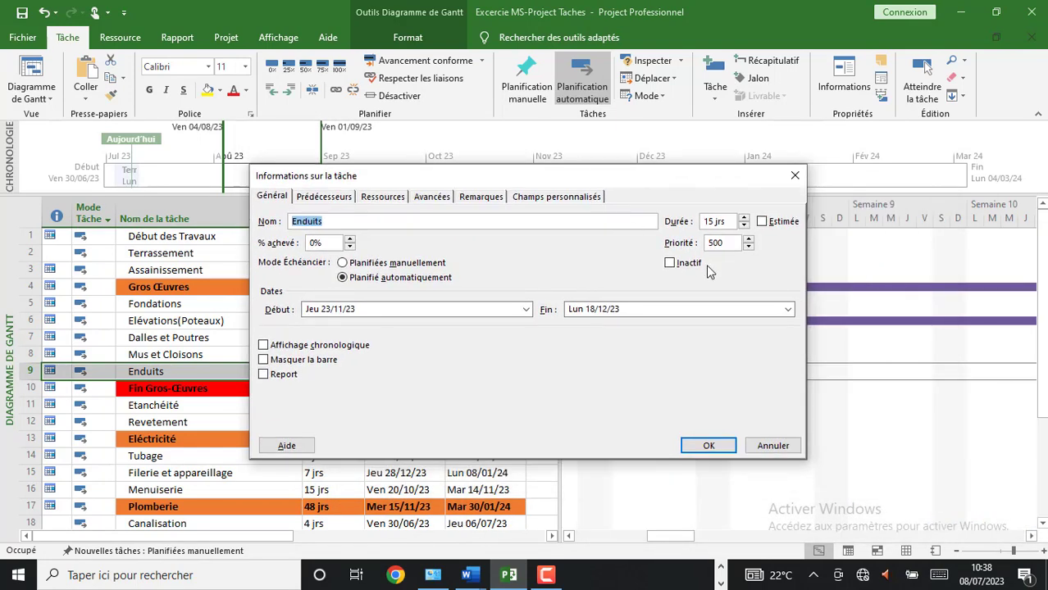
click(788, 310)
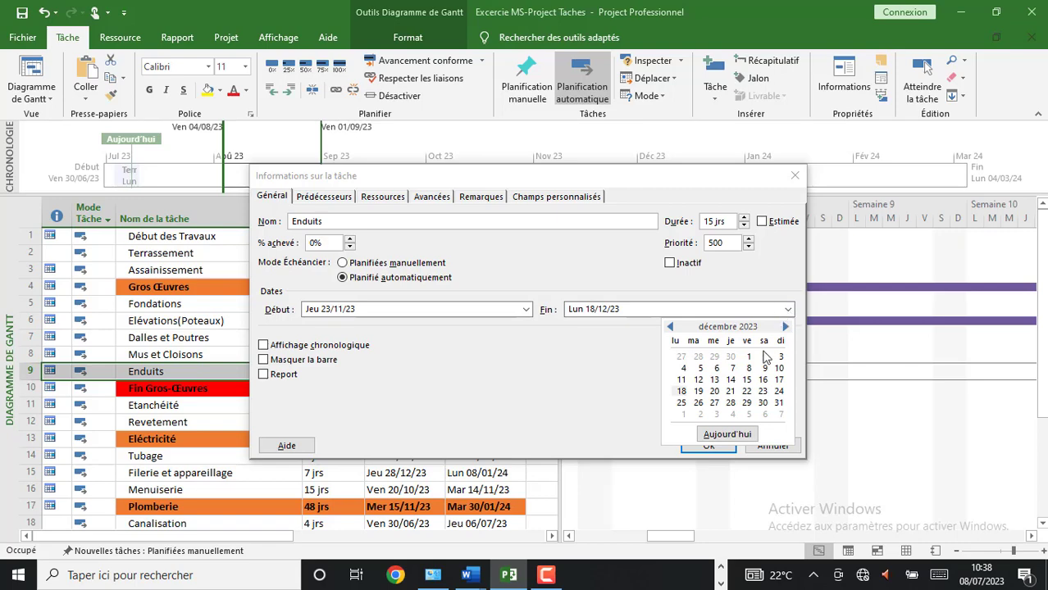
click(731, 380)
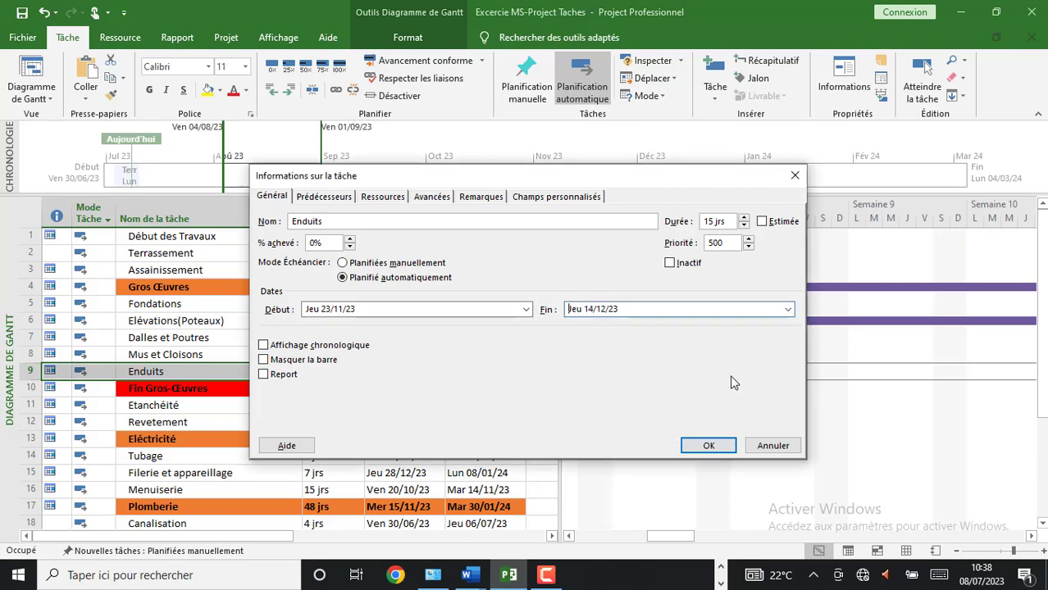
click(710, 447)
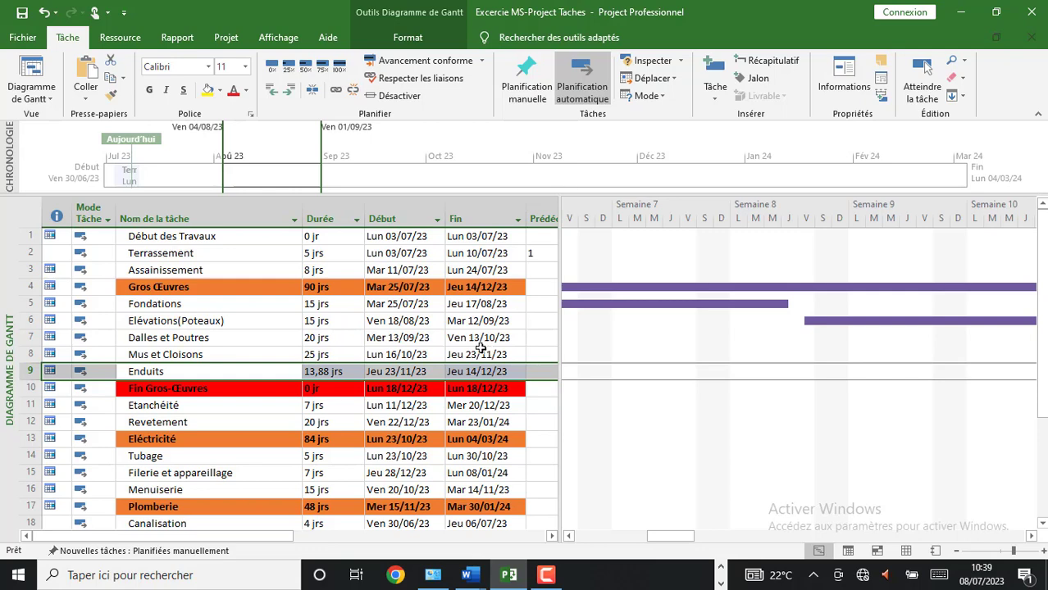
- Check the durations of Fondations and Enduits, opening and closing the task information of Enduits
click(328, 306)
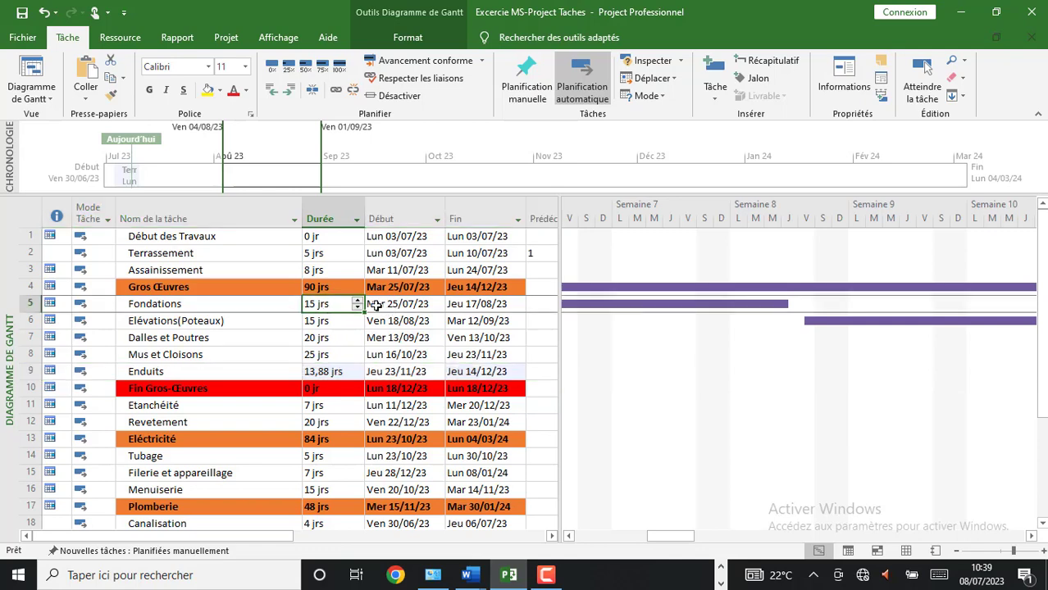
double_click(339, 374)
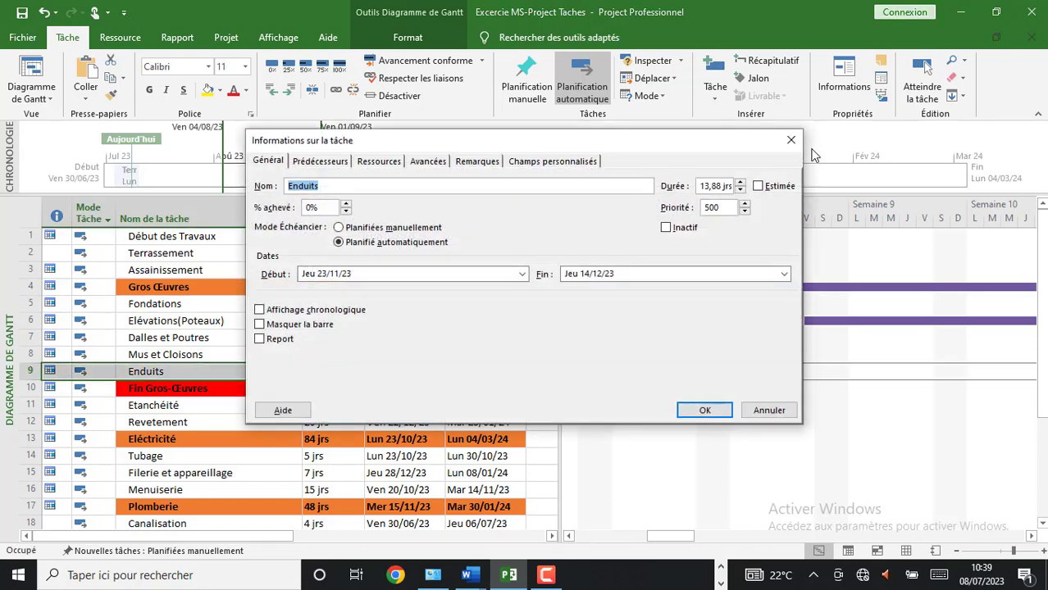
click(791, 141)
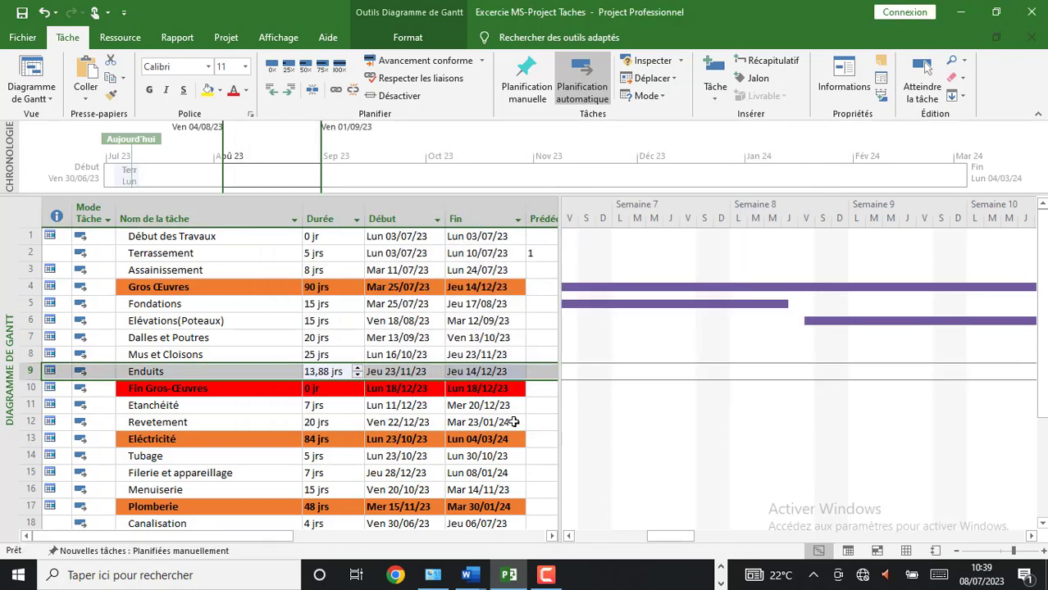
click(315, 337)
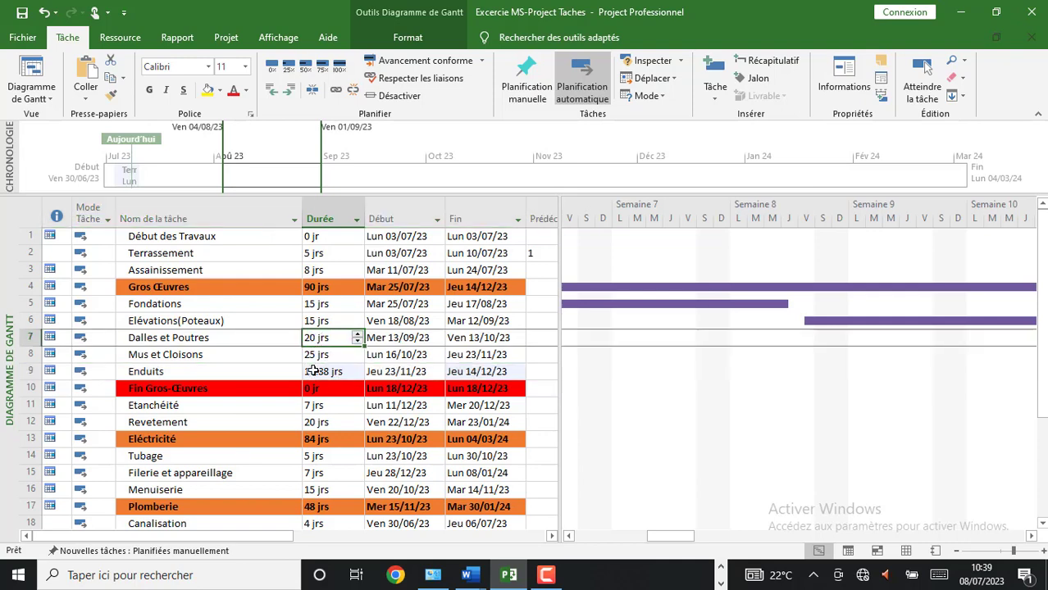
click(316, 371)
key(Tab)
key(Tab)
key(Tab)
key(Tab)
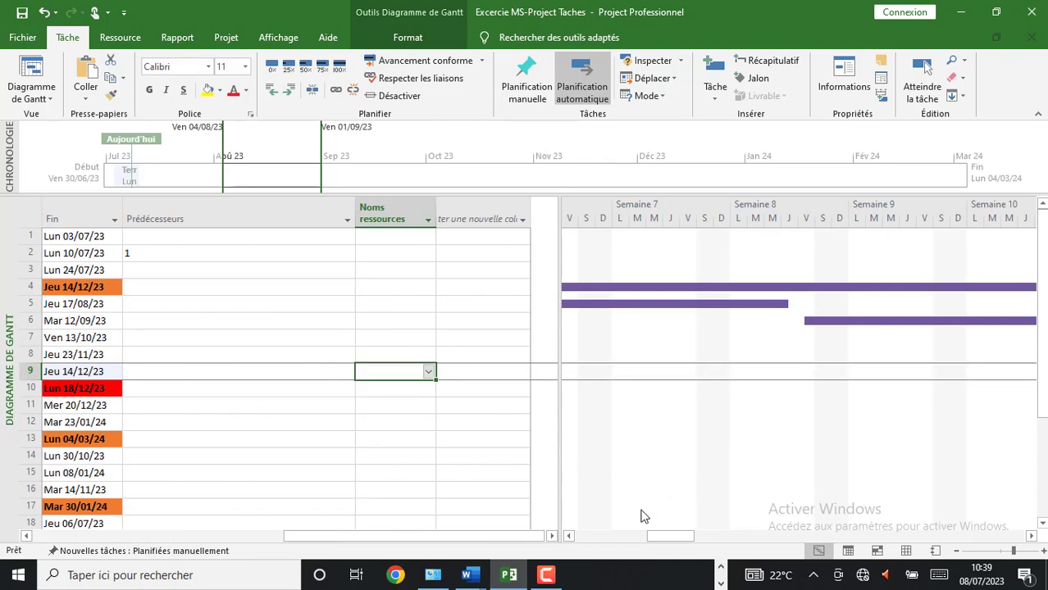
drag(659, 536, 223, 522)
click(275, 384)
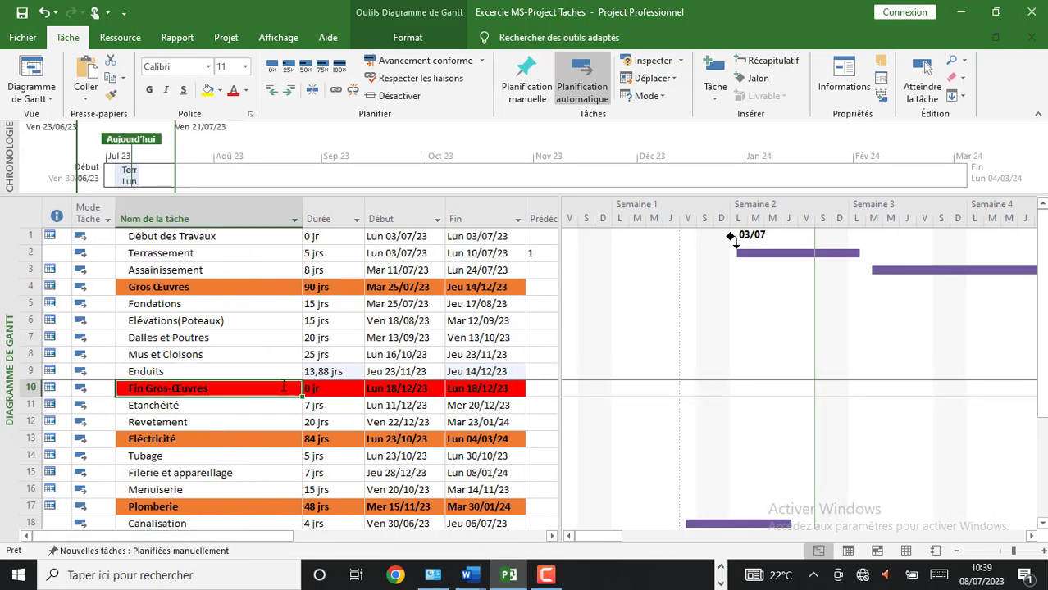
- Set the duration of Enduits to 14 jrs and check its recalculated start date
click(338, 373)
click(357, 369)
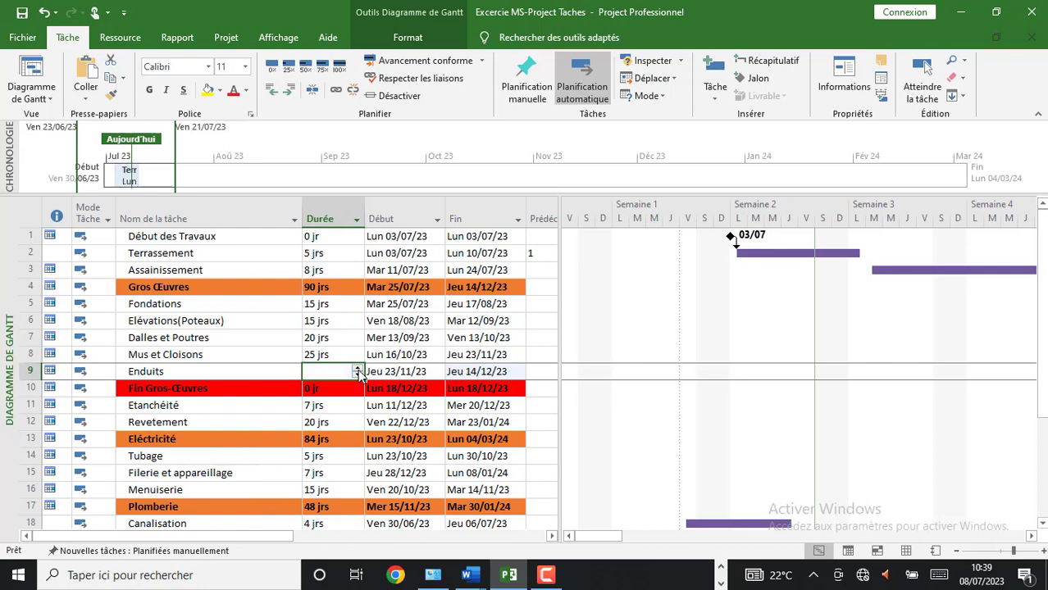
click(378, 401)
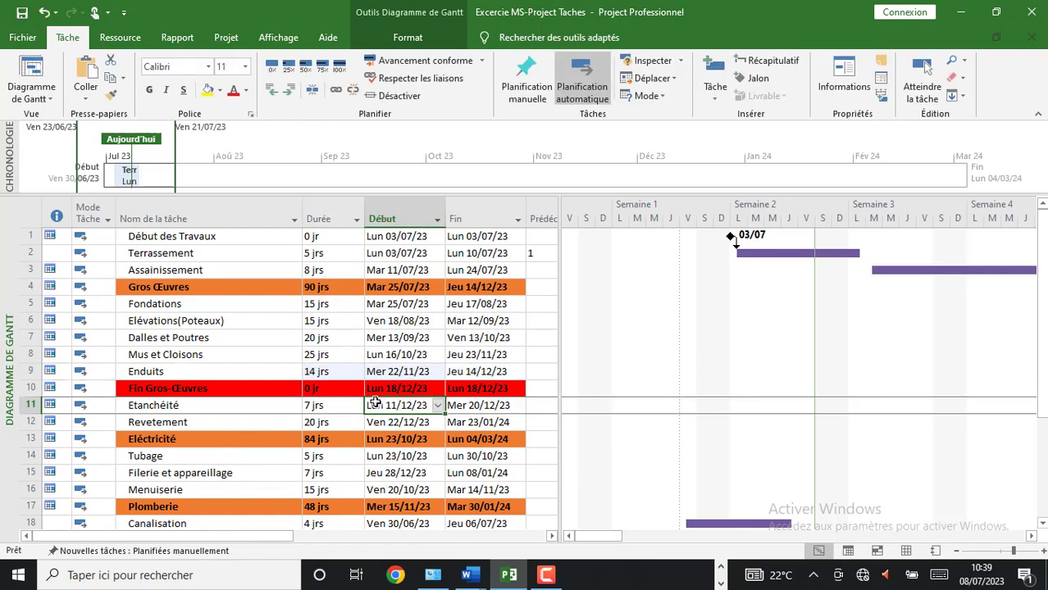
click(331, 373)
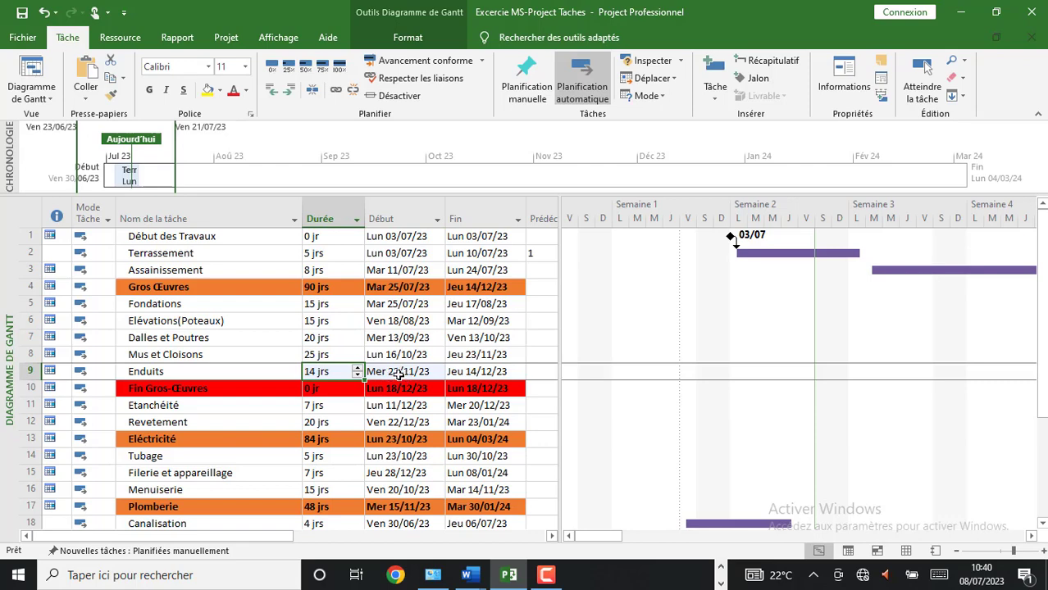
- Check the start and finish dates of Enduits, and review the durations of the Gros Œuvres subtasks from Fondations to Enduits
click(399, 372)
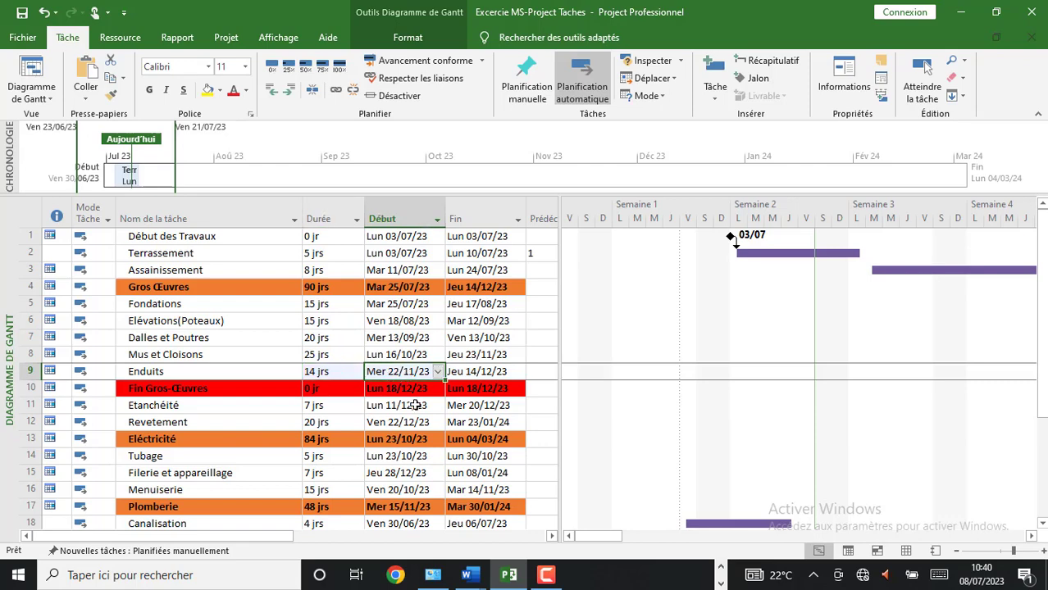
click(476, 373)
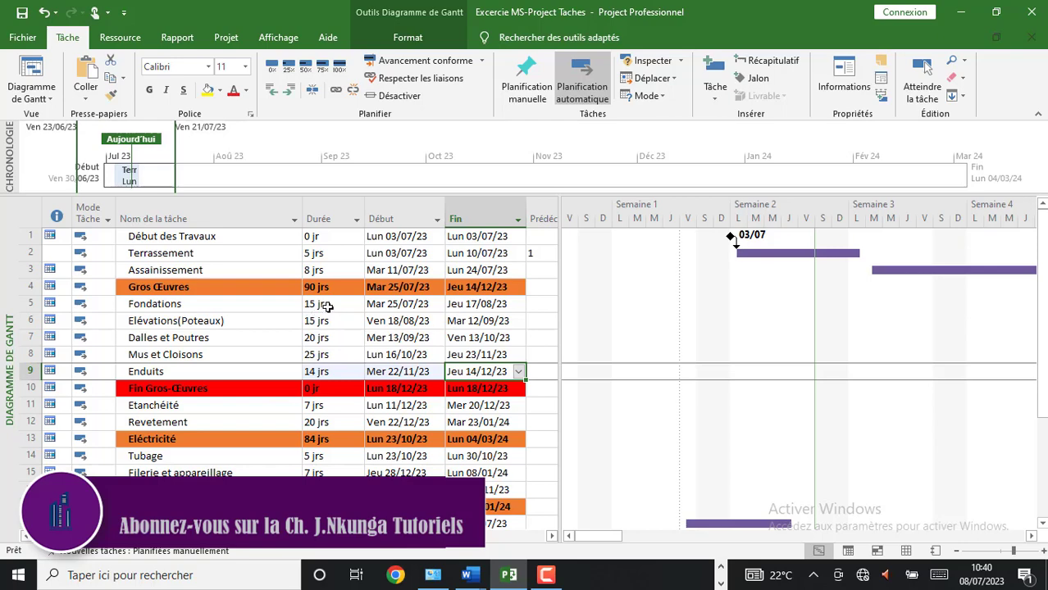
drag(326, 306, 334, 372)
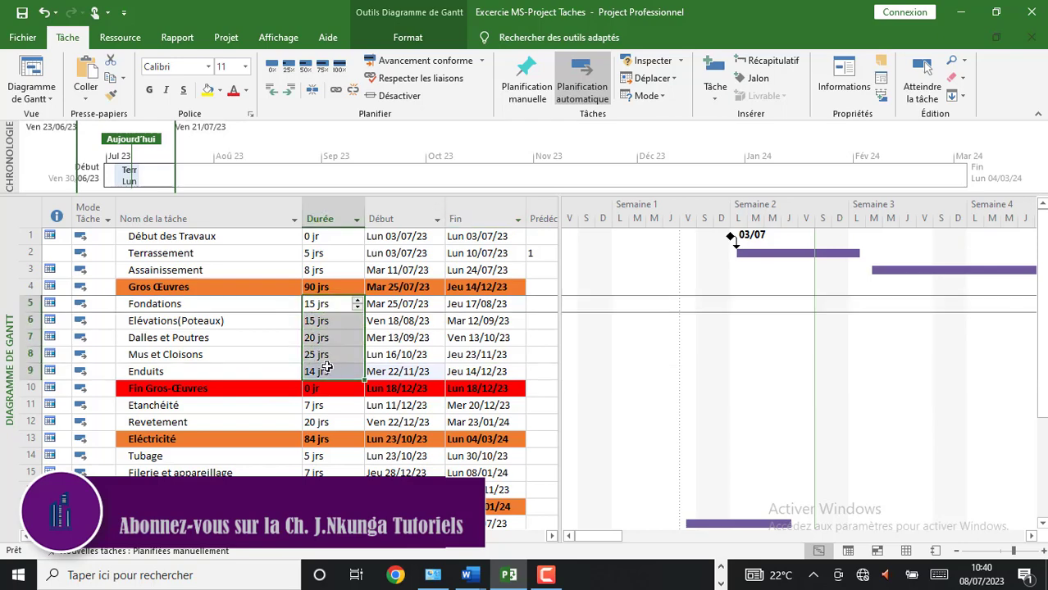
click(321, 352)
click(312, 304)
click(312, 321)
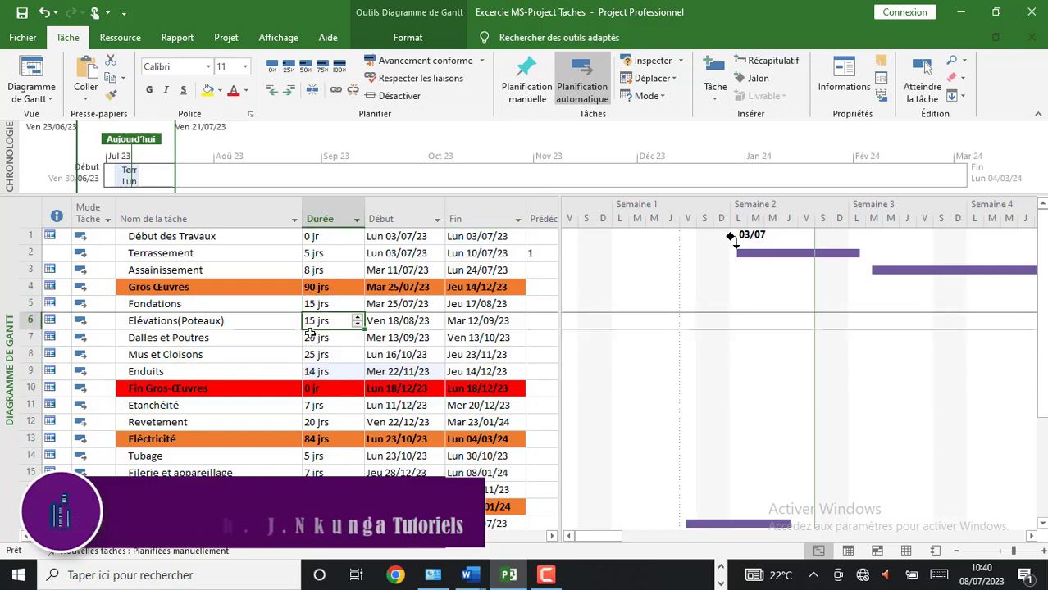
click(315, 337)
click(320, 355)
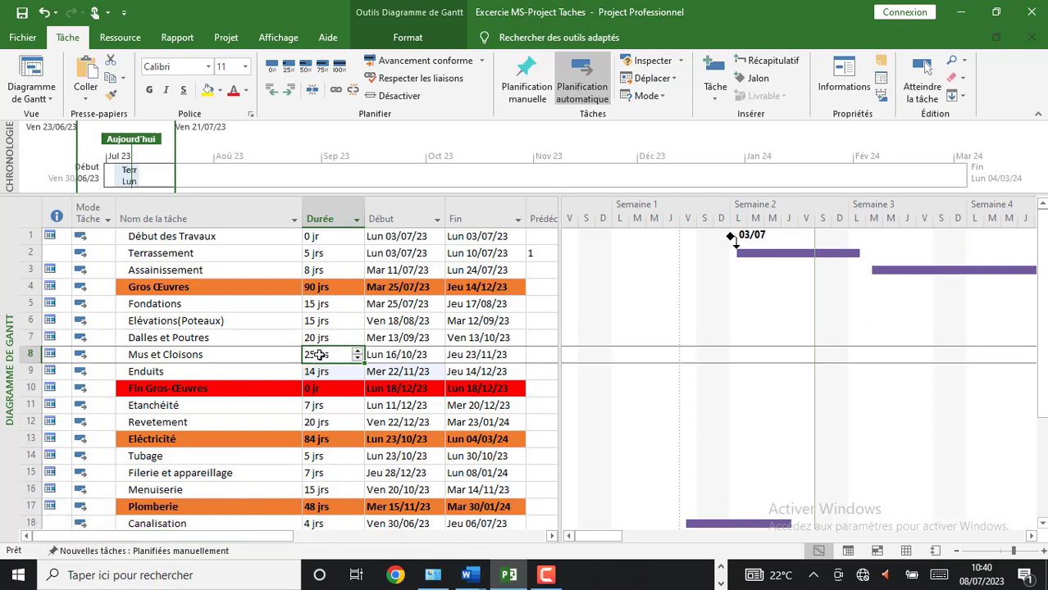
click(317, 373)
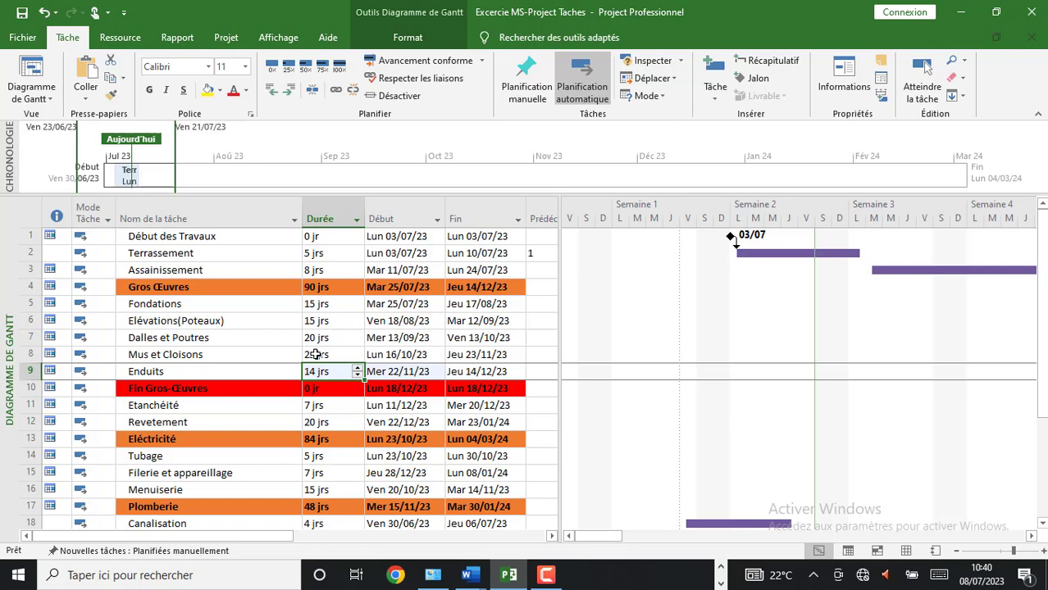
- Try a duration of 26 jrs for Mus et Cloisons
click(316, 354)
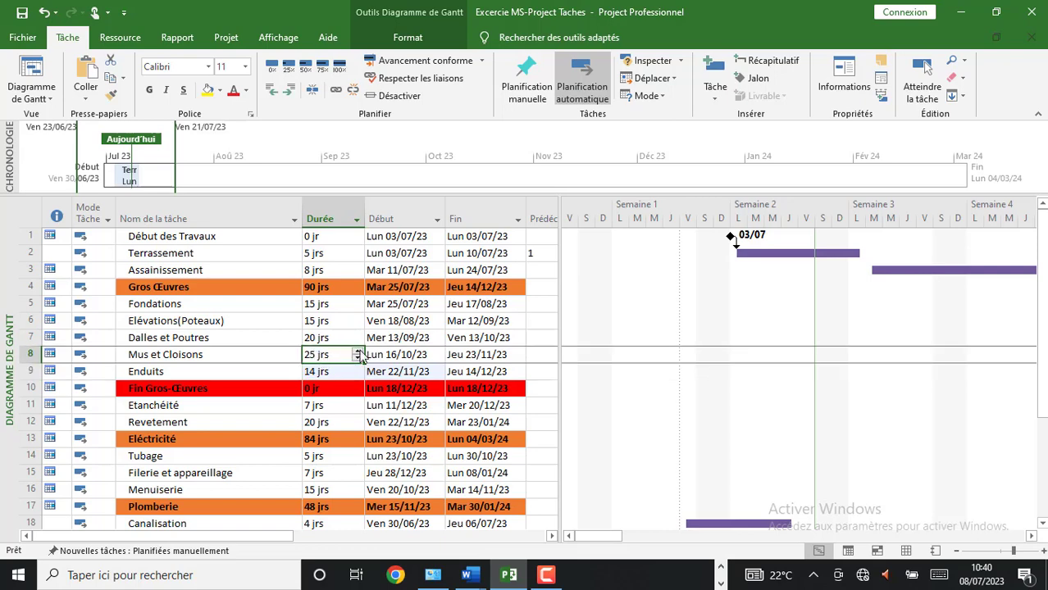
click(359, 352)
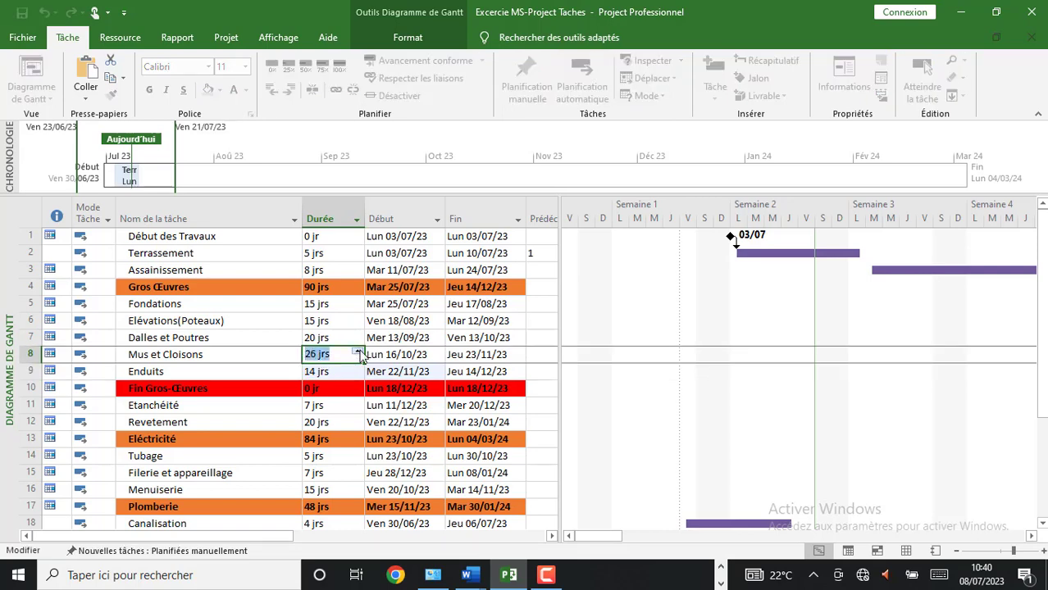
click(348, 370)
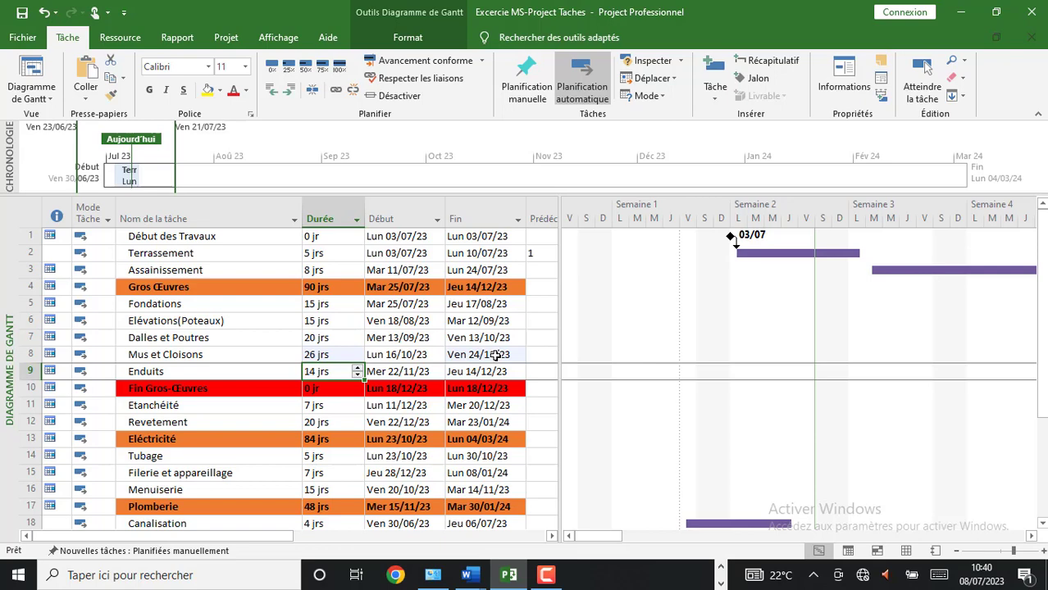
- Set the duration of Enduits to 15 jrs
click(357, 368)
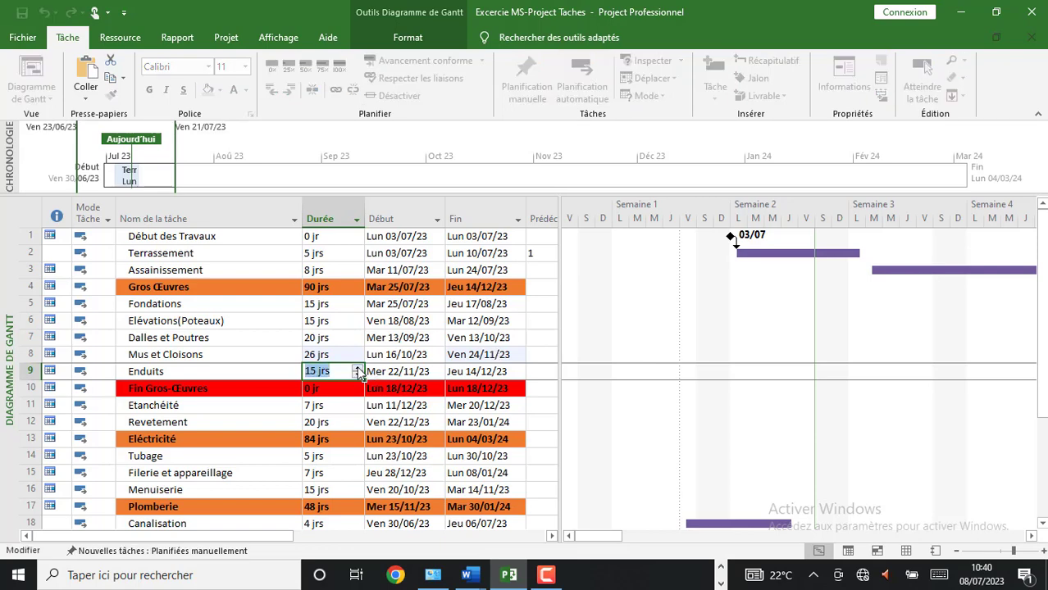
click(356, 339)
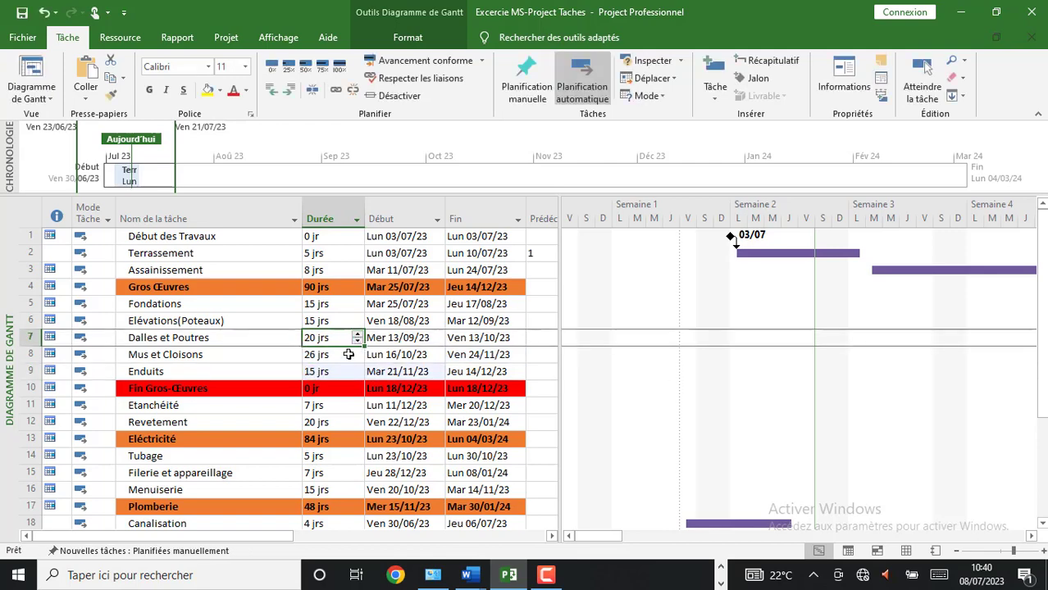
click(337, 374)
- Restore the duration of Mus et Cloisons to 25 jrs
click(331, 355)
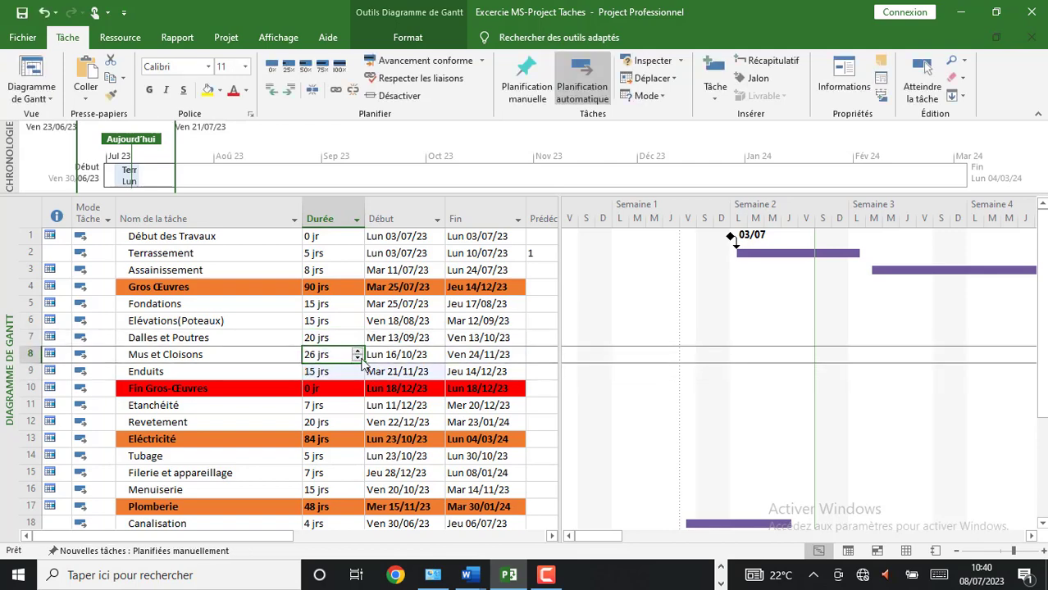
click(357, 359)
click(338, 370)
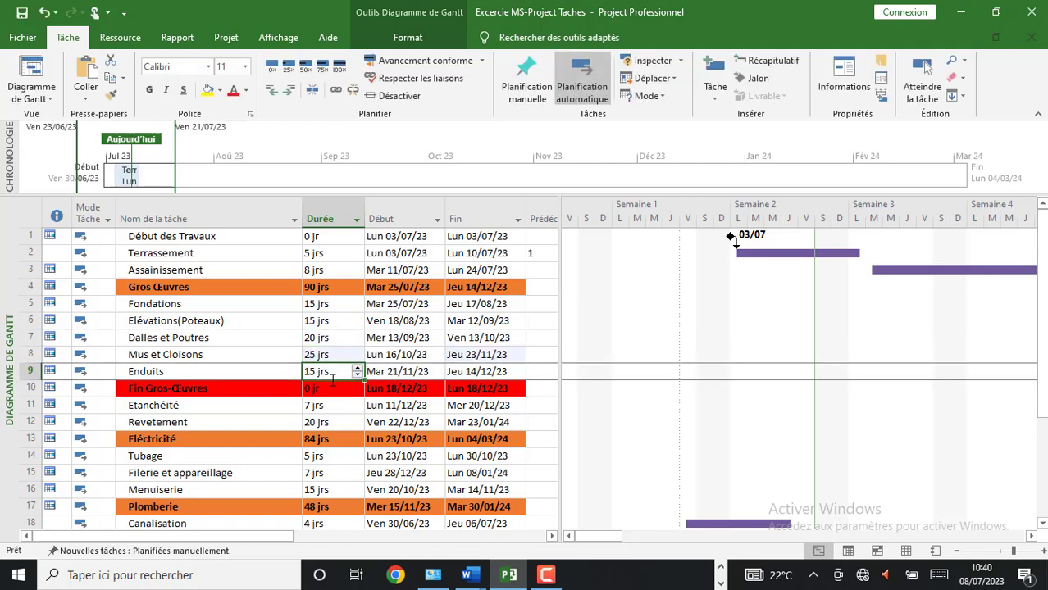
click(345, 340)
- Check the start date of Enduits in its task information, viewing the start date calendar, and close it without changes
click(394, 374)
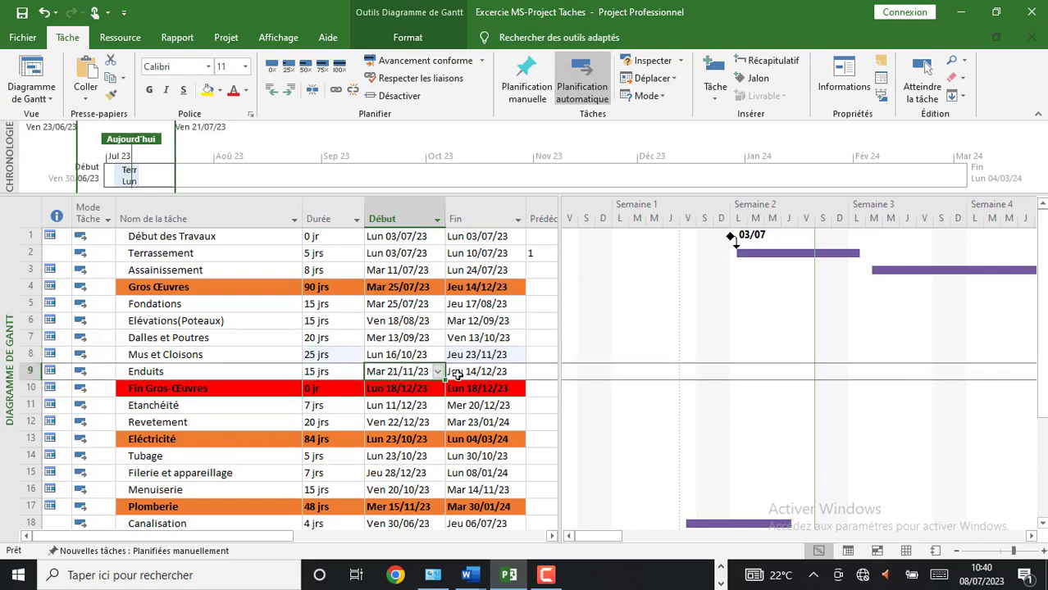
double_click(328, 372)
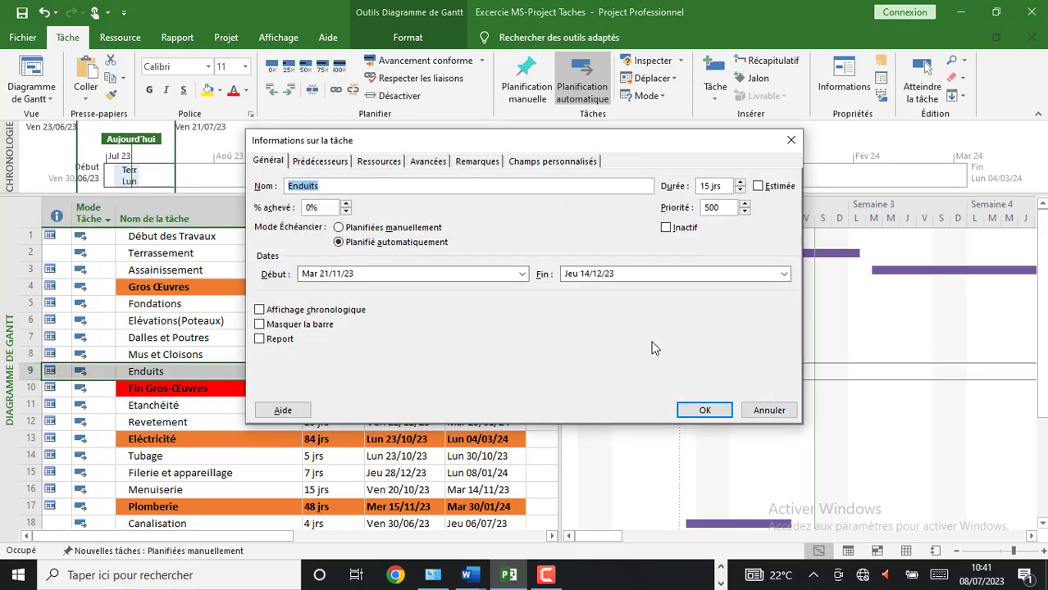
click(521, 274)
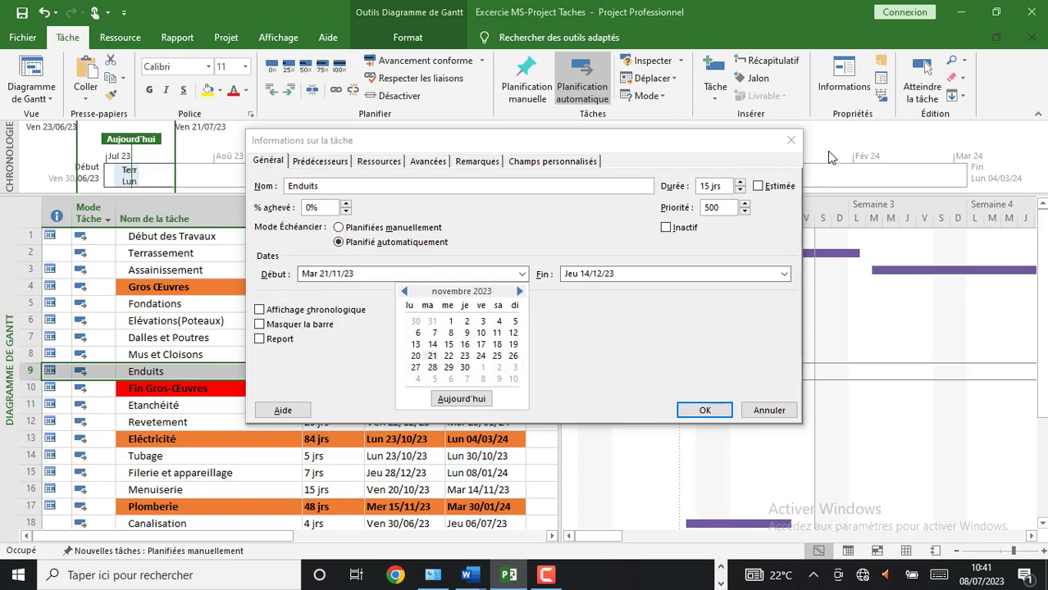
click(792, 141)
click(791, 142)
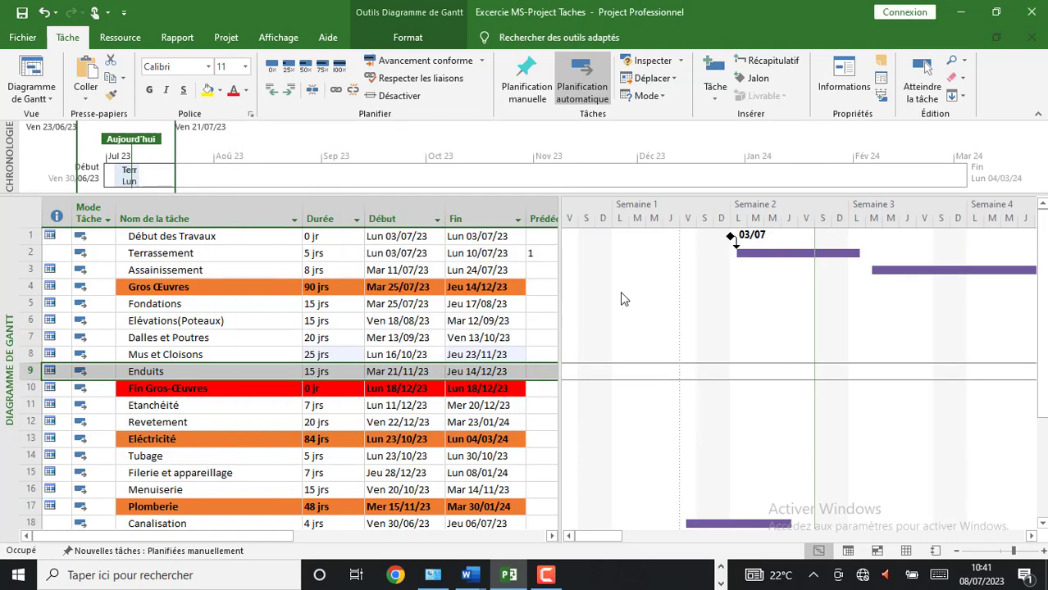
- Review the task information of Gros Œuvres, look at the system calendar, and check the task's start and finish dates
click(457, 340)
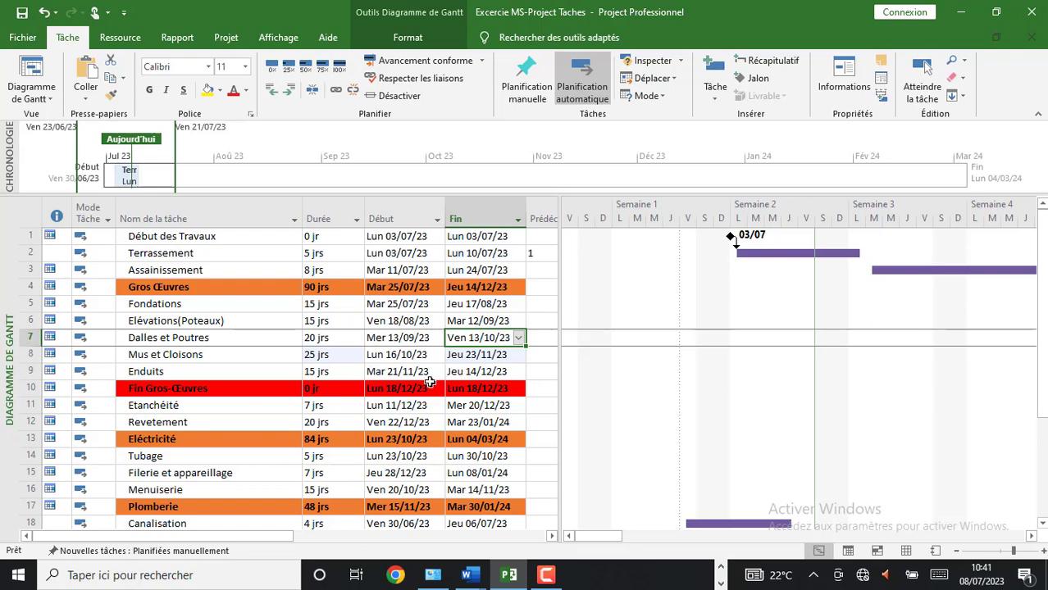
click(258, 373)
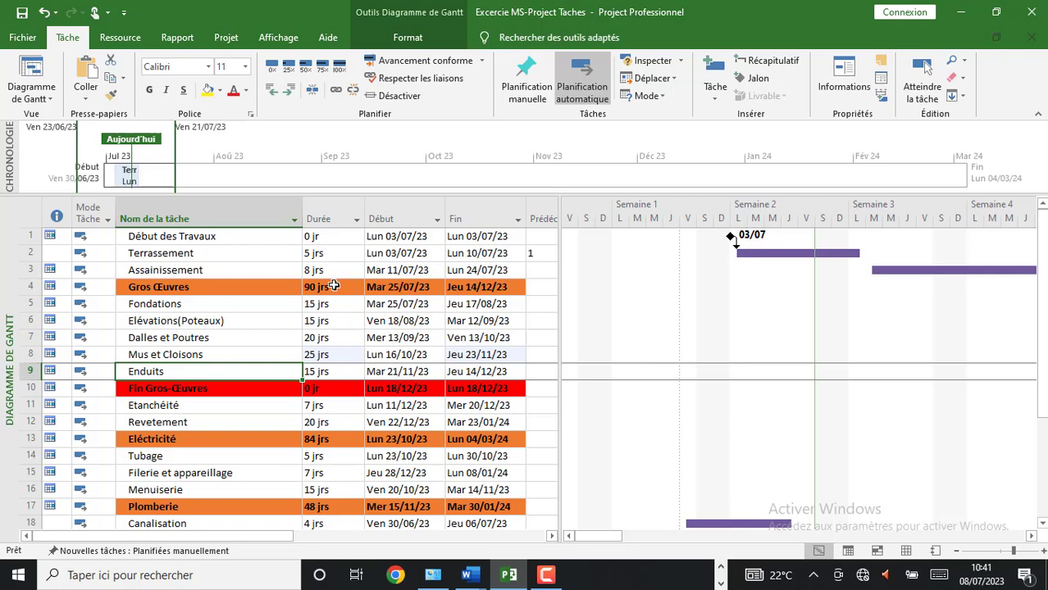
double_click(413, 287)
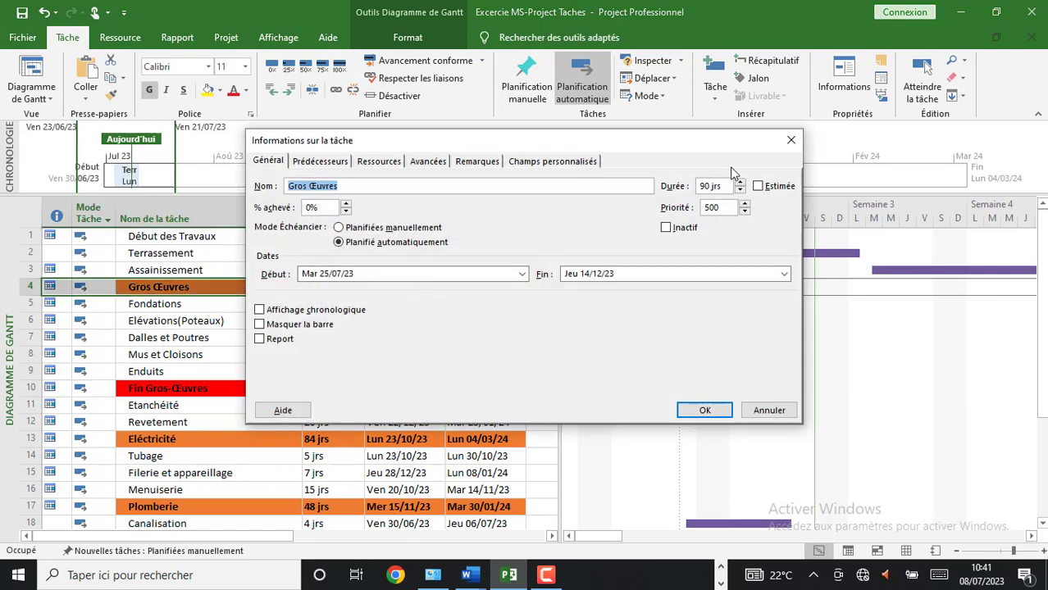
click(791, 140)
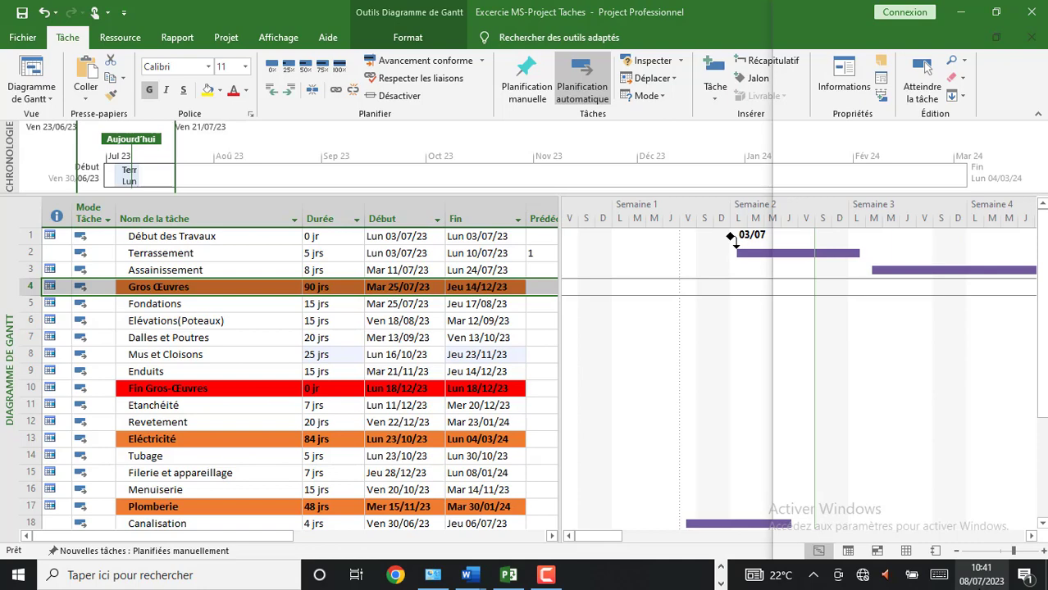
click(992, 574)
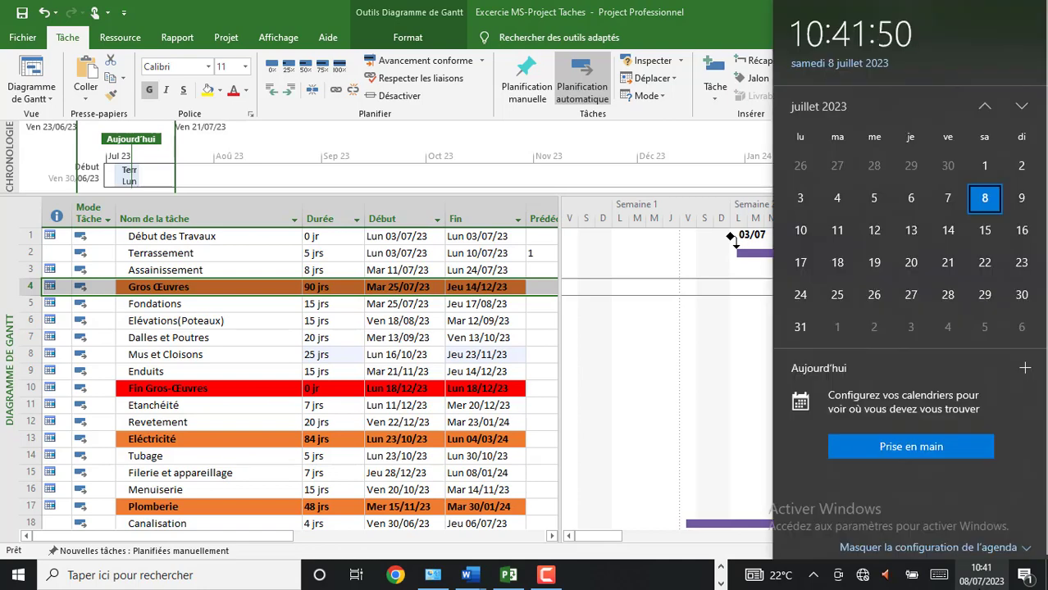
click(382, 297)
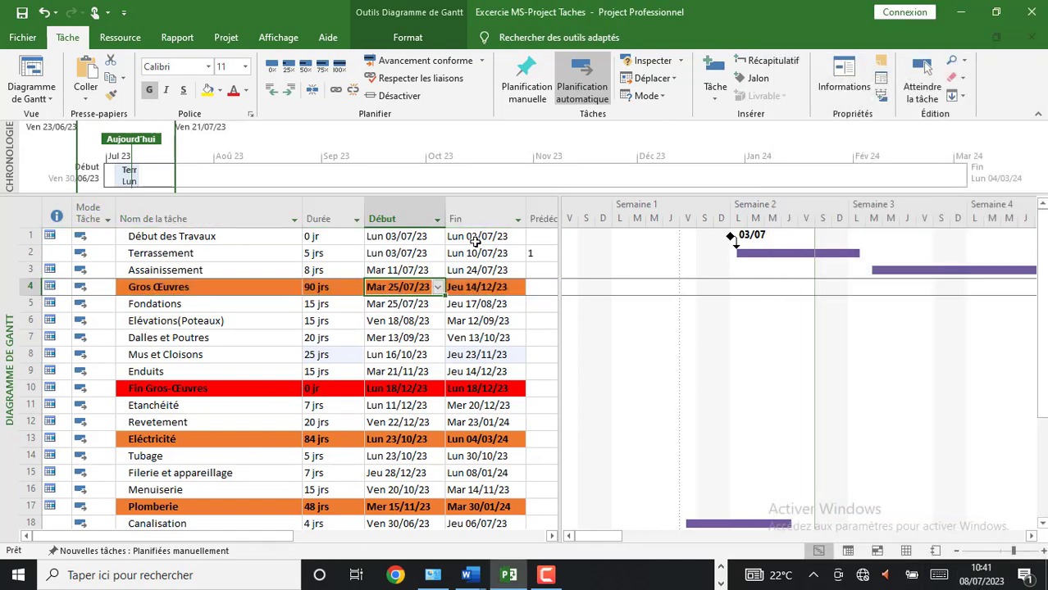
click(479, 288)
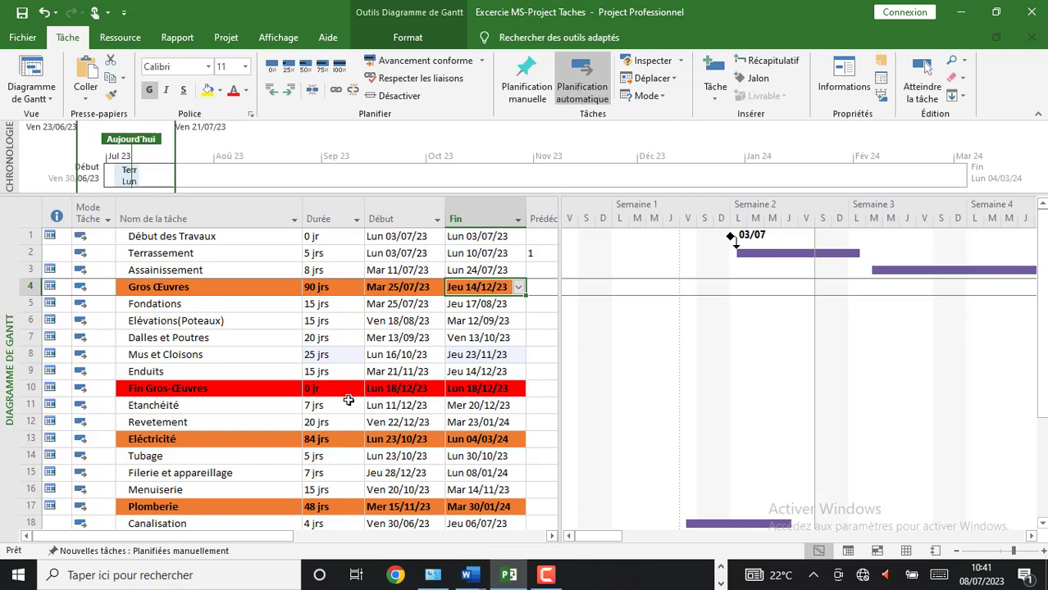
- Check the duration and finish date of Enduits, and go through the durations of all Gros Œuvres subtasks from Fondations onward
click(313, 374)
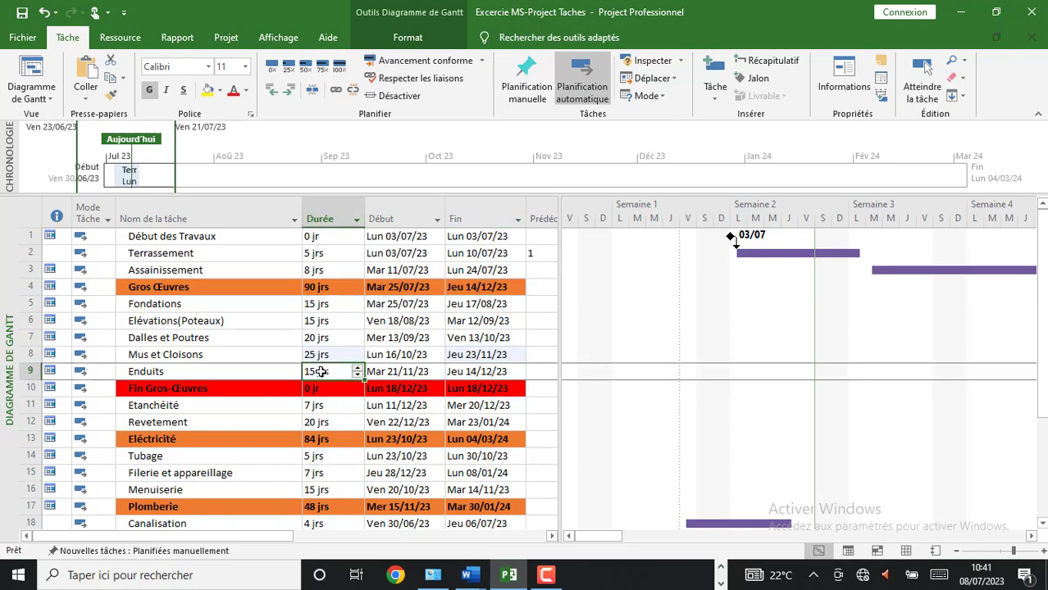
click(202, 374)
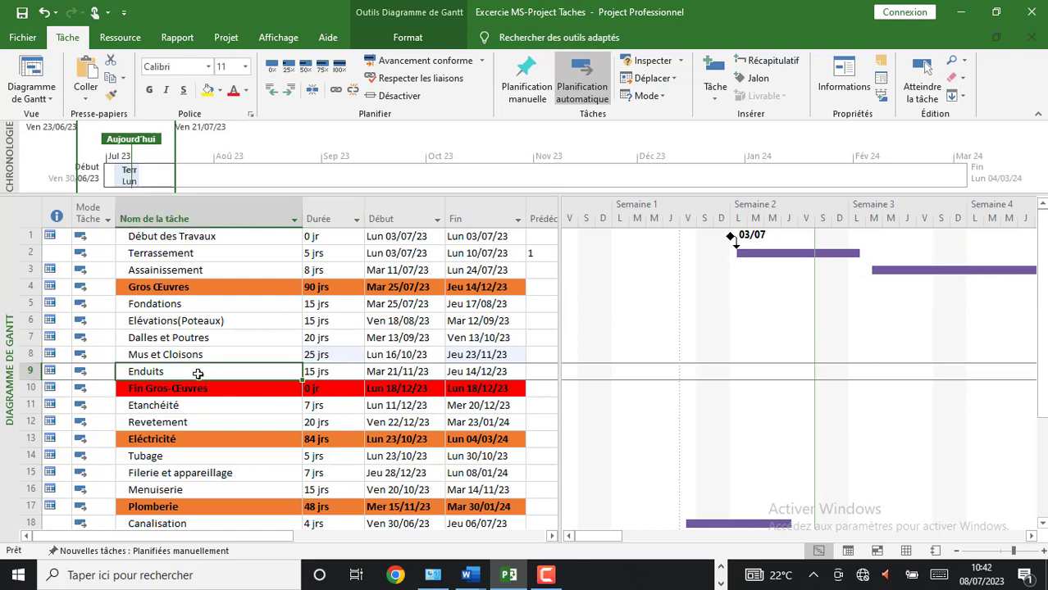
click(490, 374)
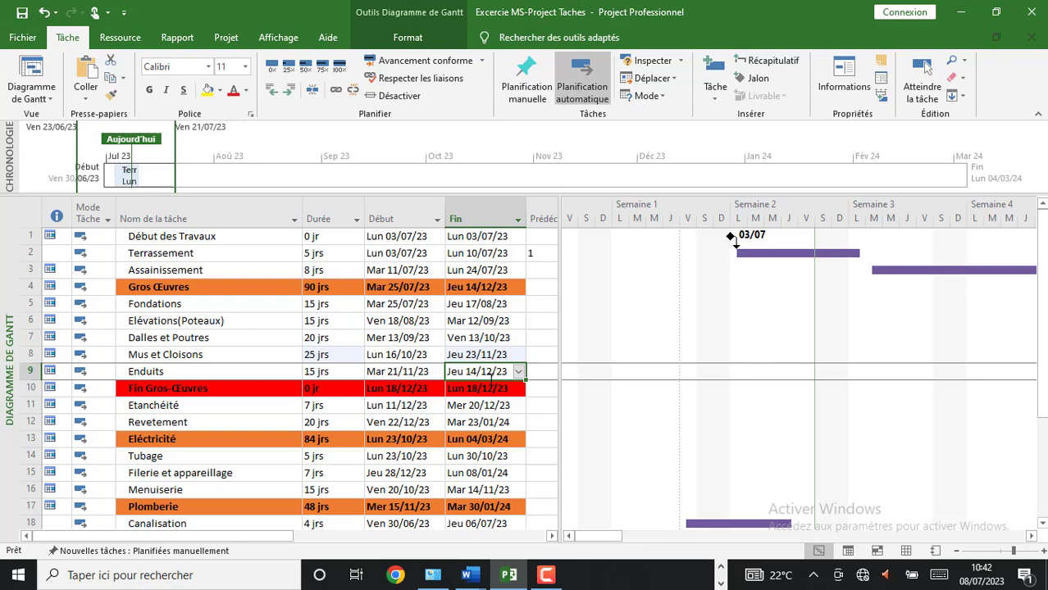
click(327, 304)
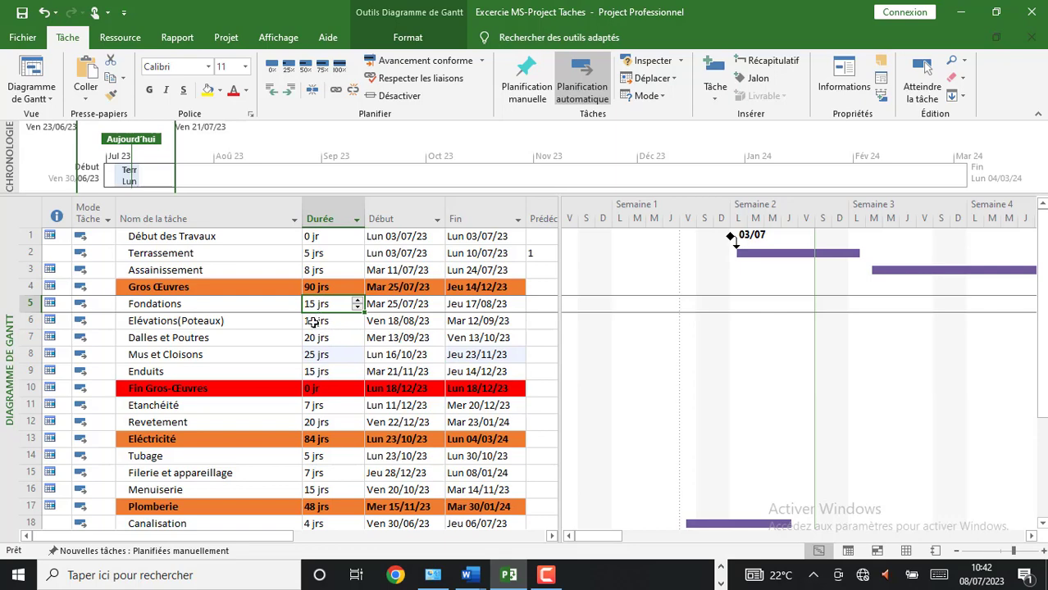
click(316, 322)
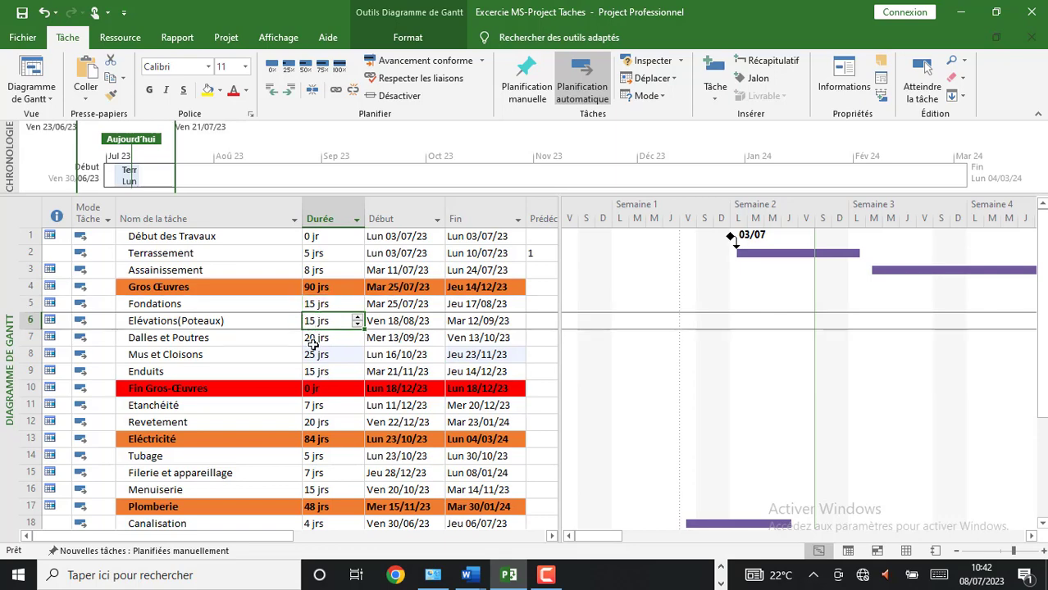
click(316, 342)
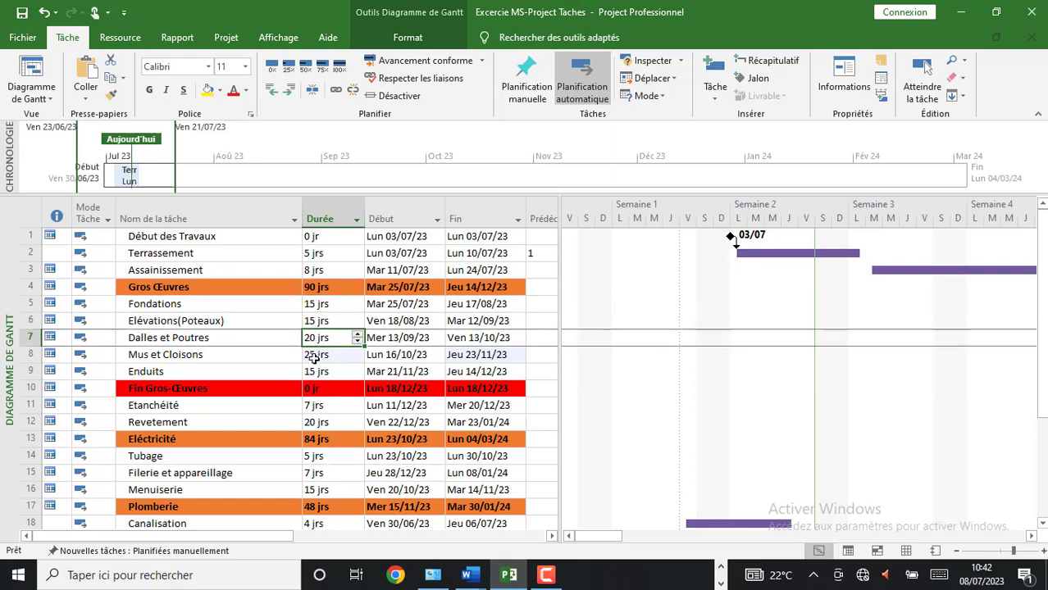
click(316, 355)
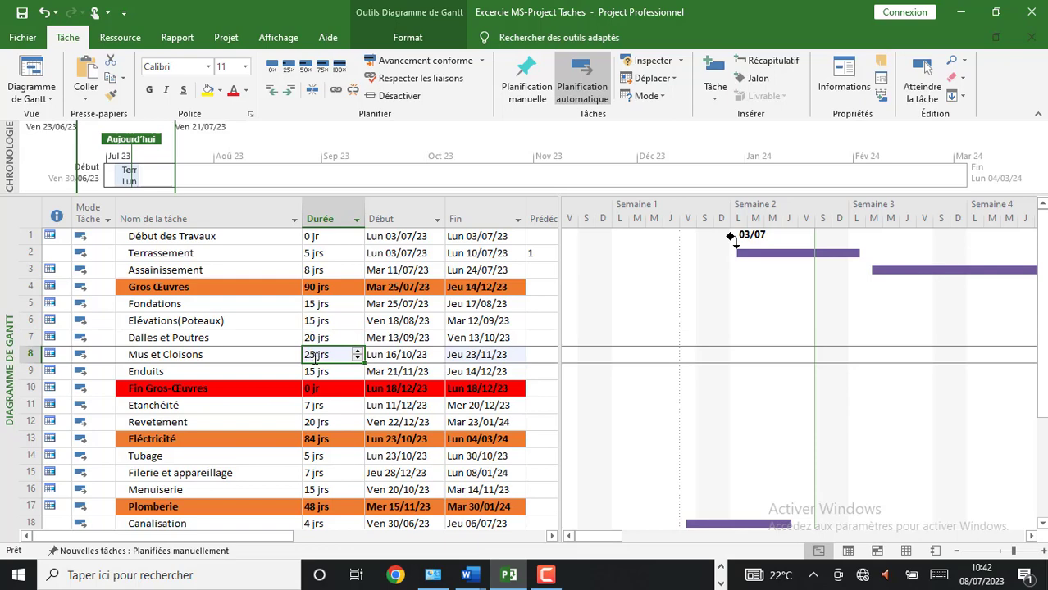
click(331, 370)
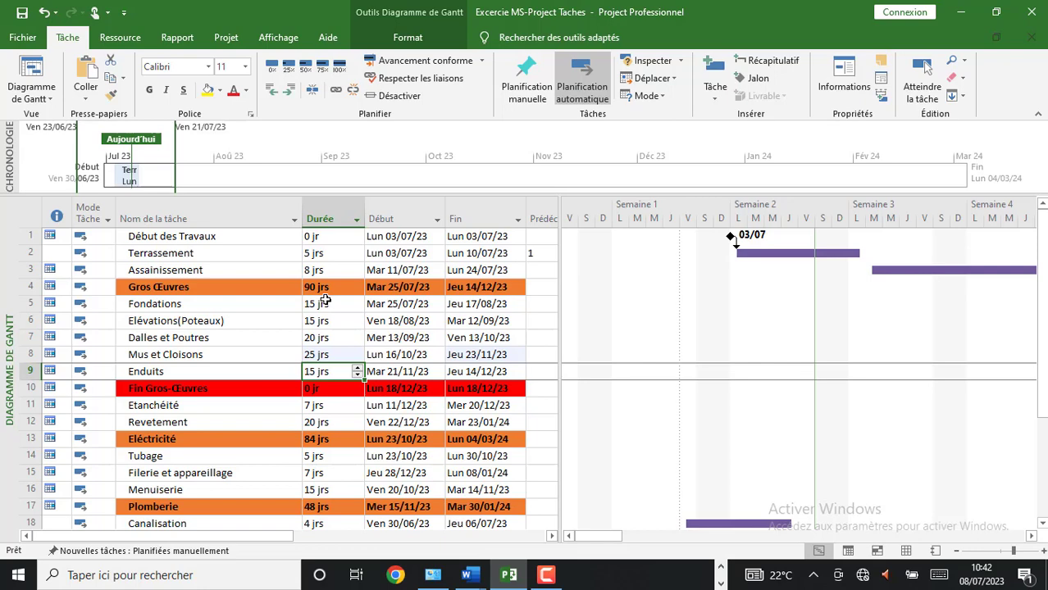
- Review the task information of Enduits, including its predecessors, dates and constraint type, and close it without changes
click(289, 403)
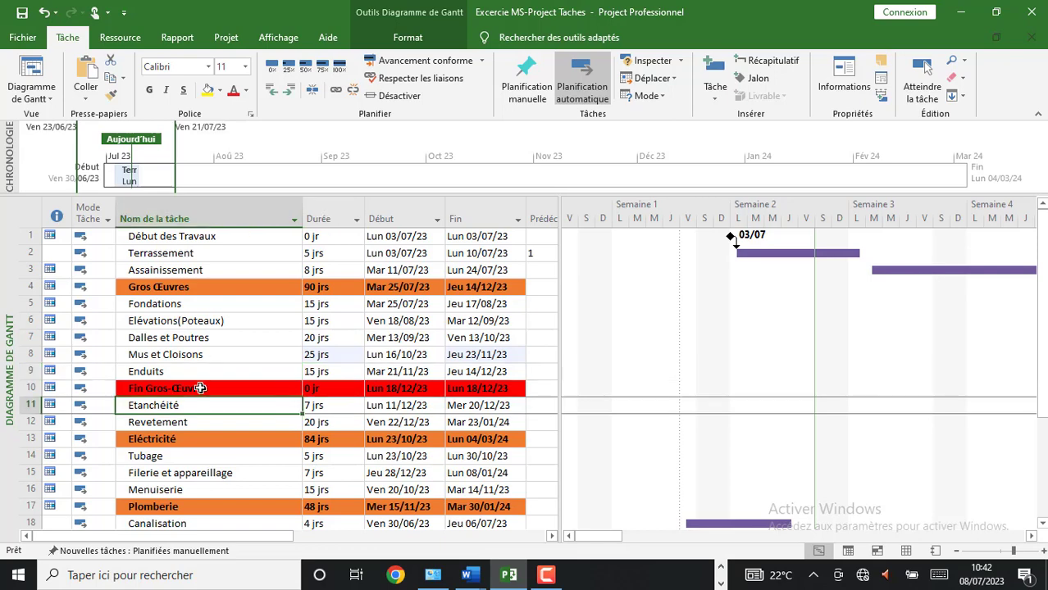
double_click(177, 376)
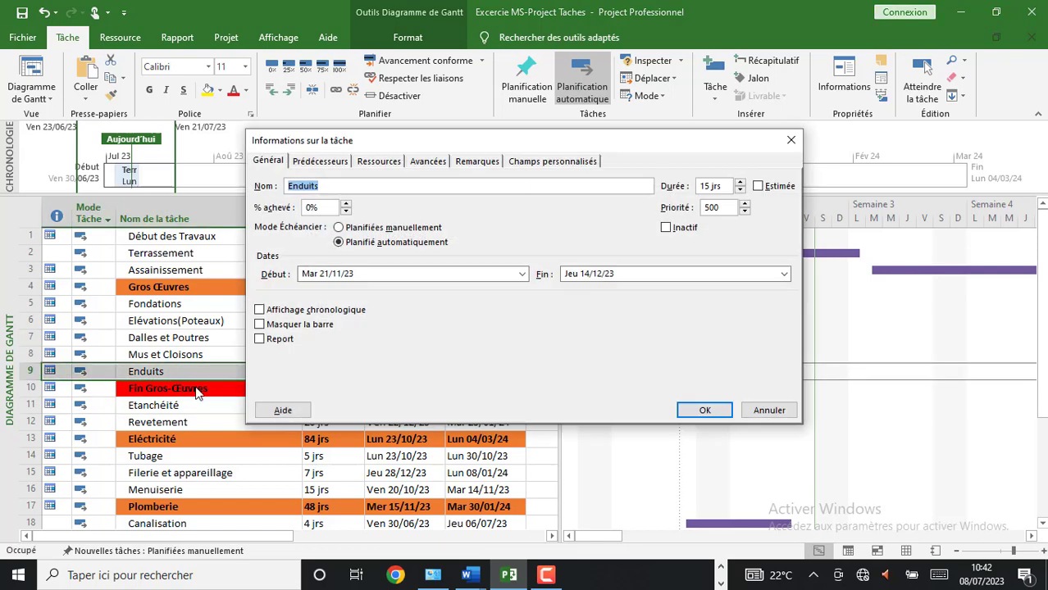
click(300, 168)
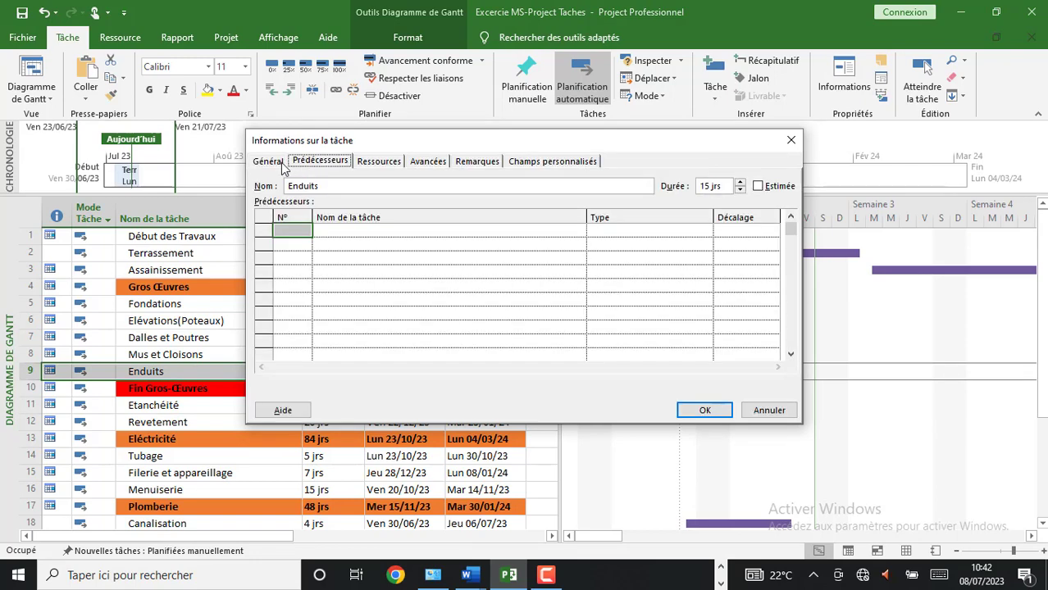
click(269, 162)
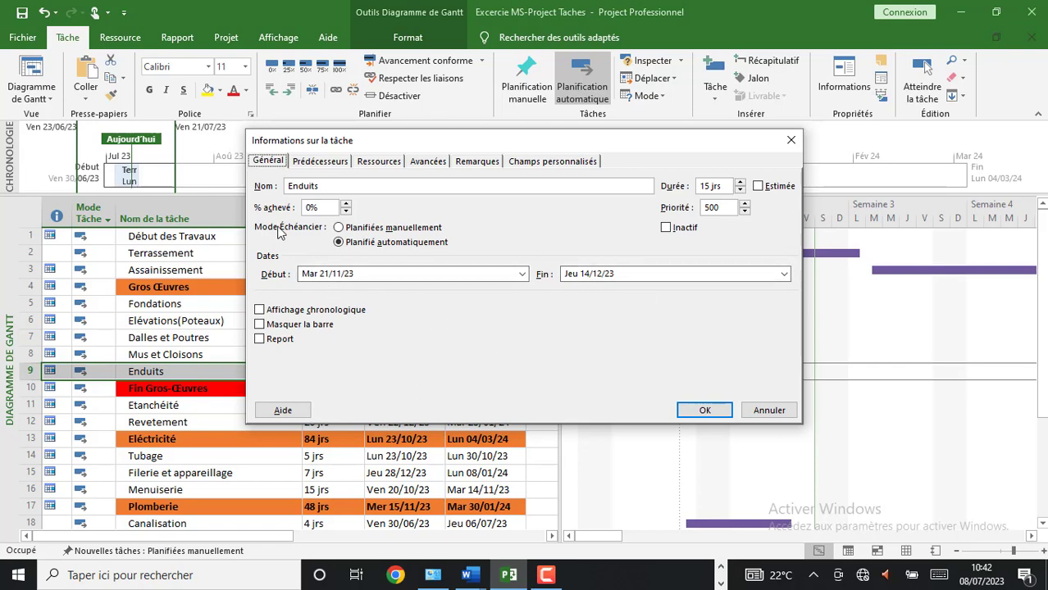
click(423, 164)
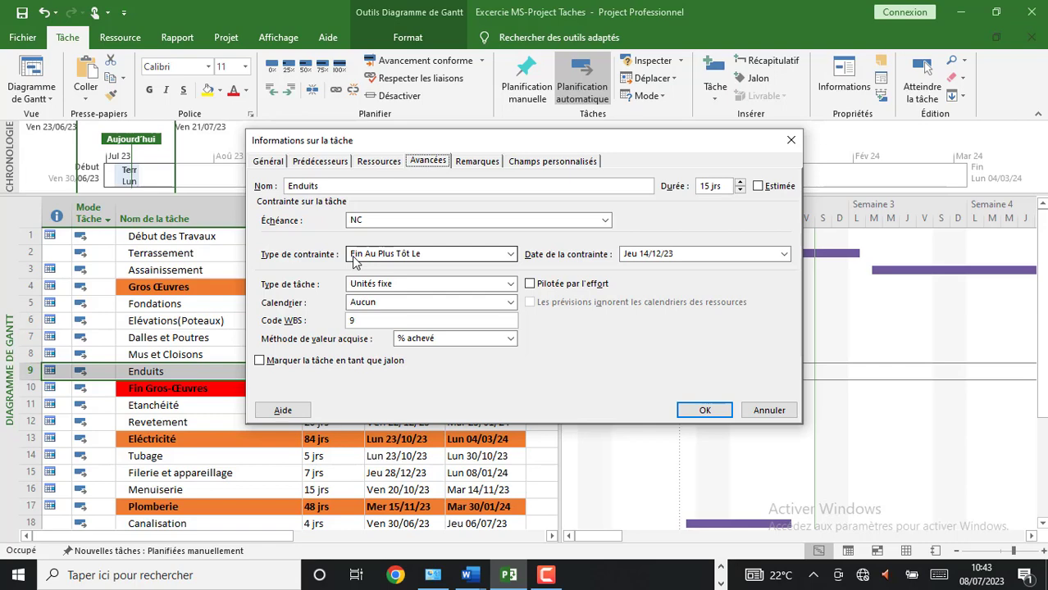
click(791, 140)
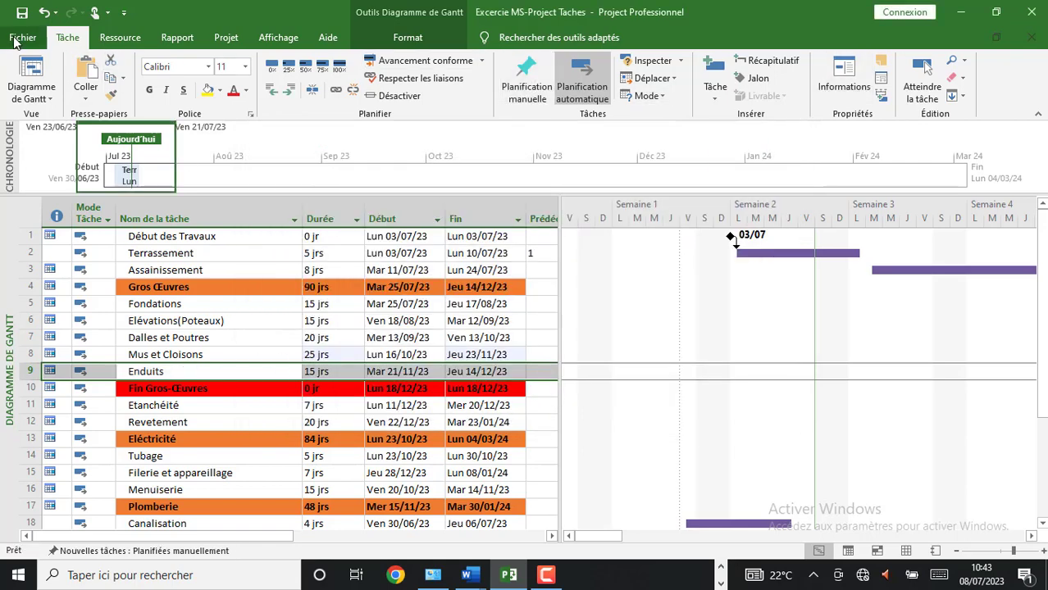
click(826, 98)
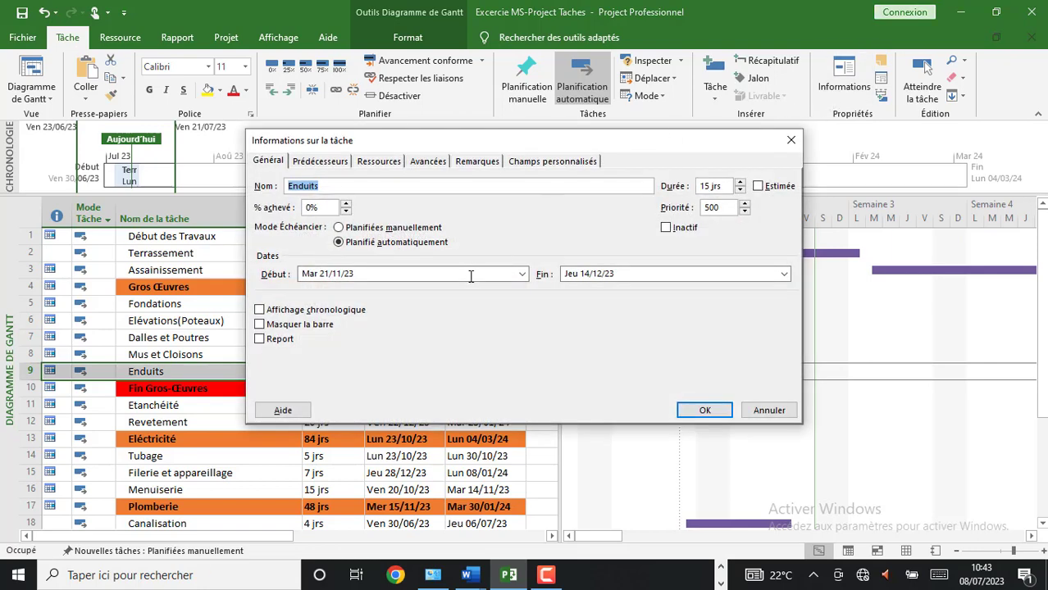
click(703, 406)
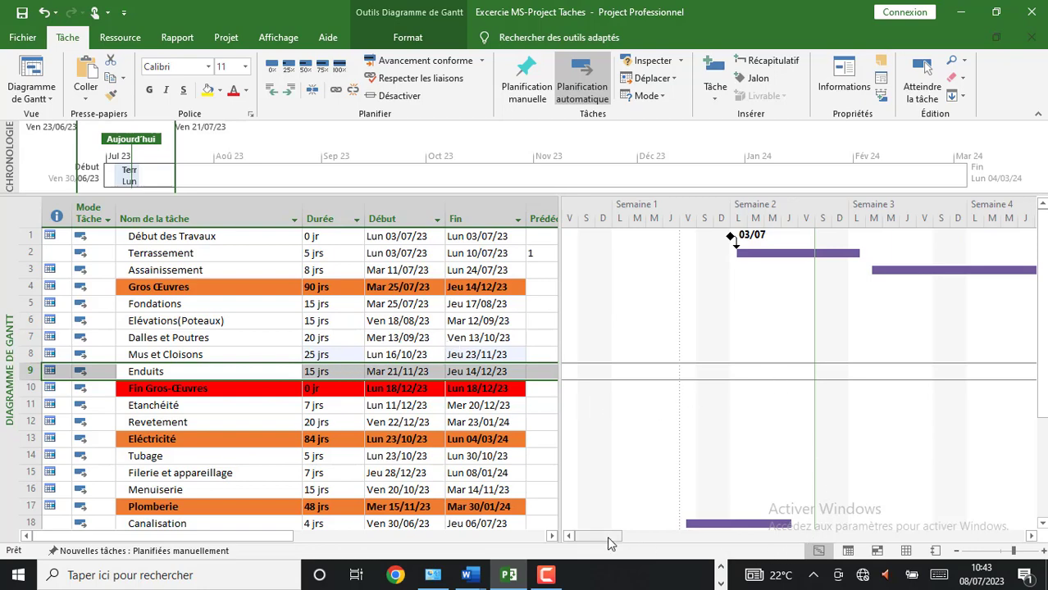
- Link all tasks in sequence, from Début des Travaux through Fin travaux
drag(607, 536, 572, 466)
click(212, 238)
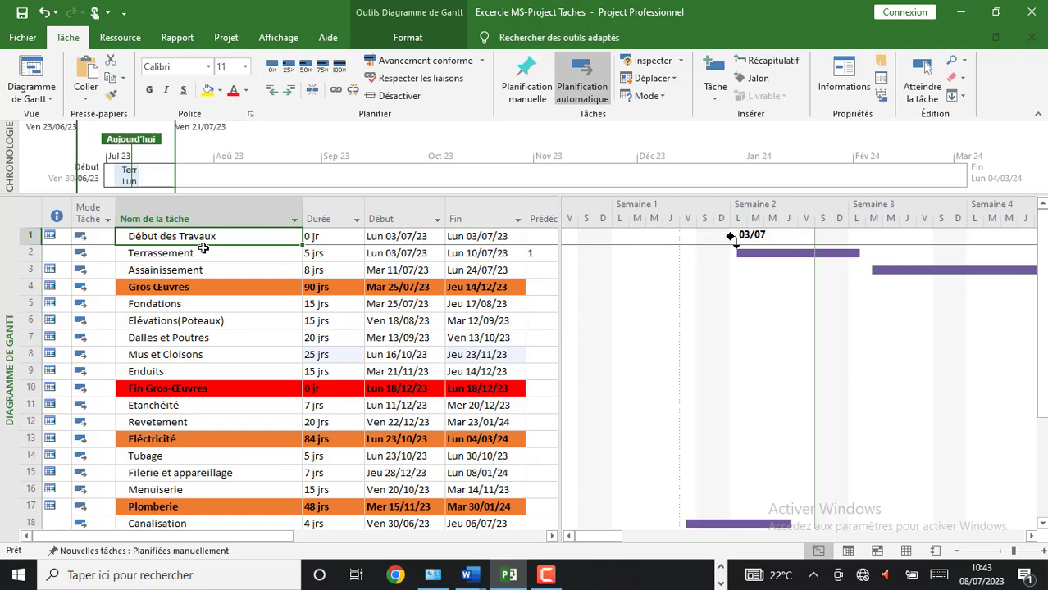
key(ctrl+shift+Down)
scroll(254, 268, up, 2)
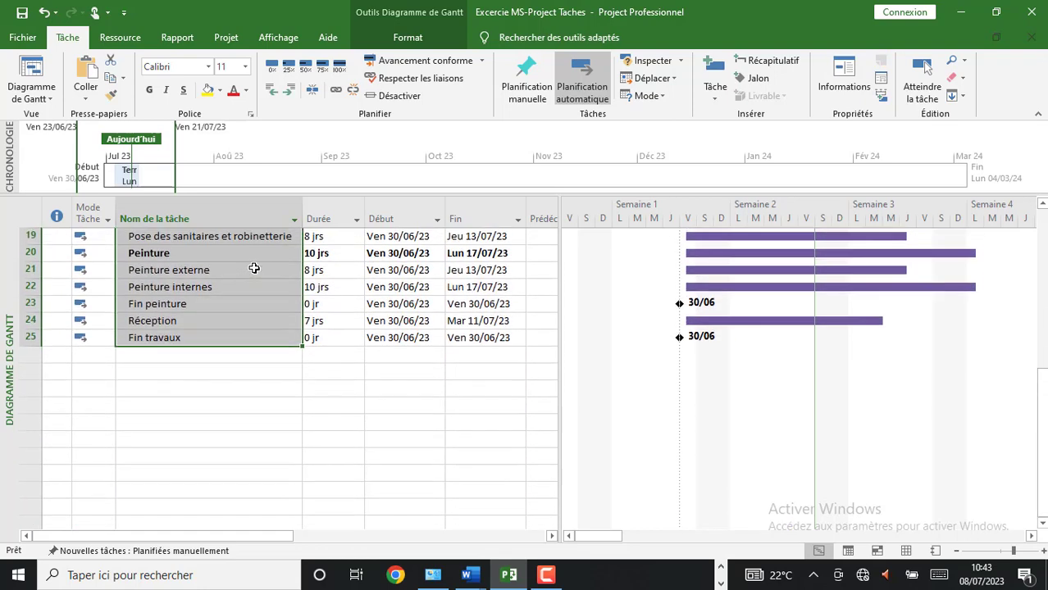
scroll(254, 268, up, 6)
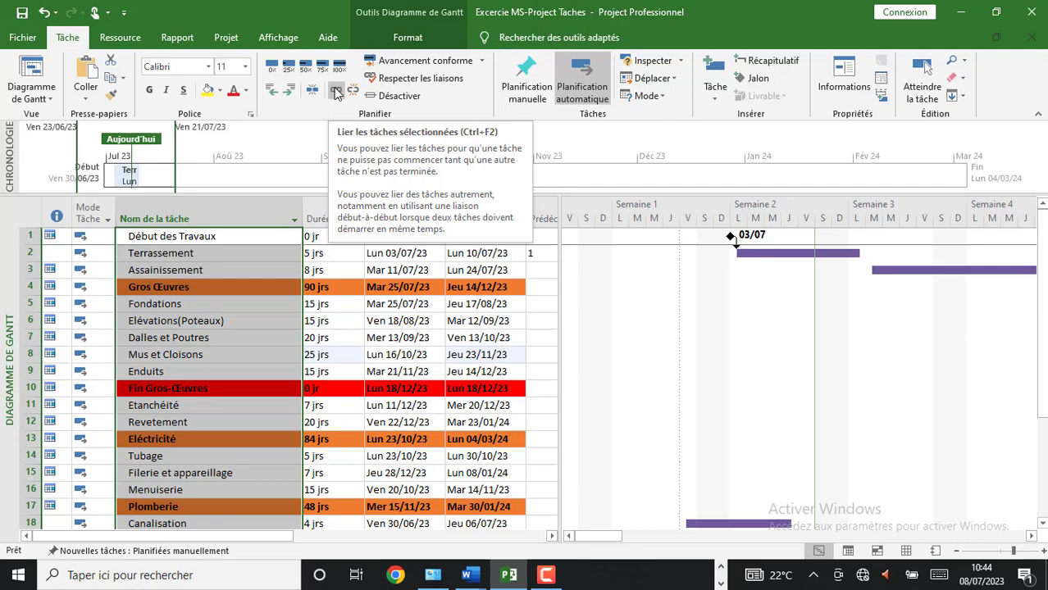
click(335, 92)
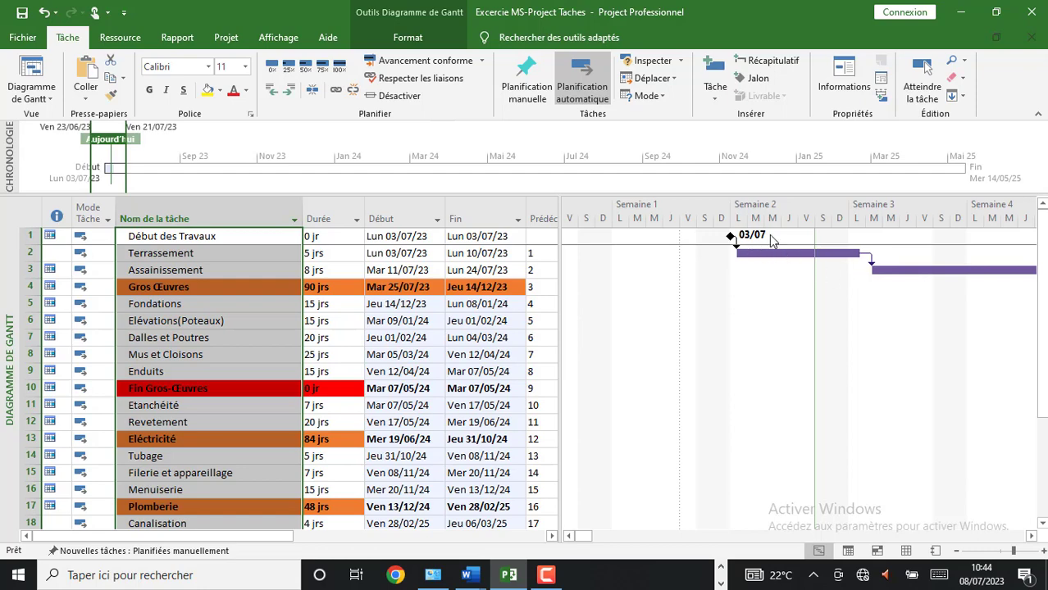
- Try to move the Terrassement bar in the Gantt chart to start before Début des Travaux, on Ven 23 Jui 23, and cancel the move
click(1032, 536)
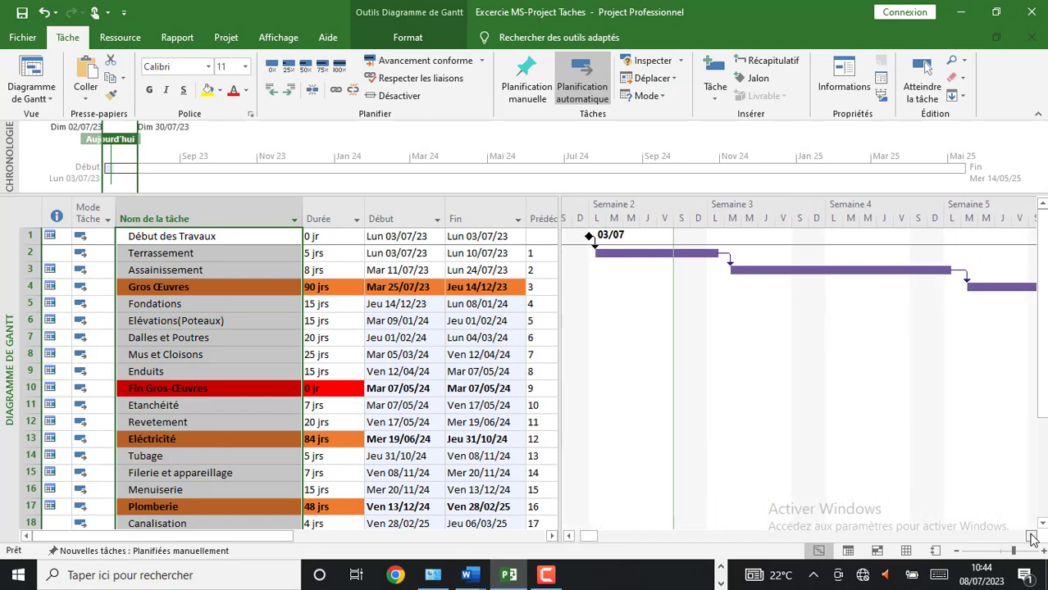
click(1031, 536)
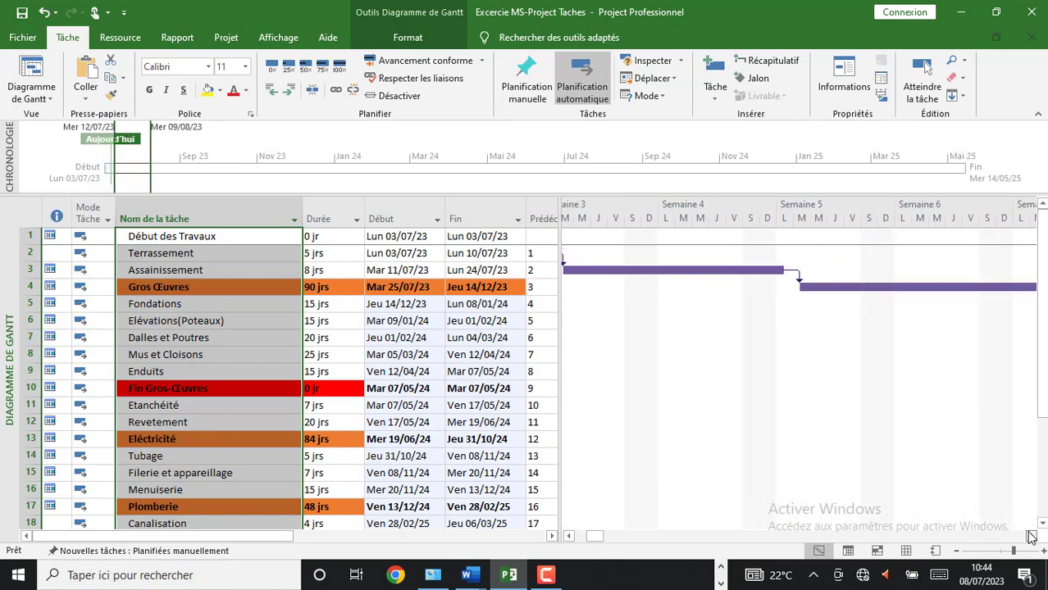
click(1031, 537)
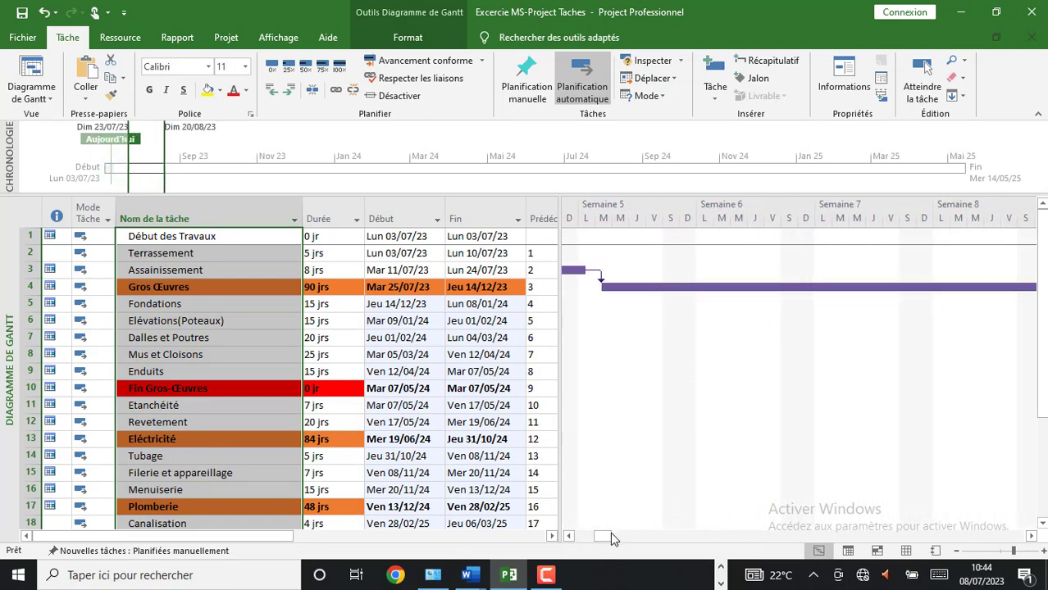
drag(611, 533, 529, 499)
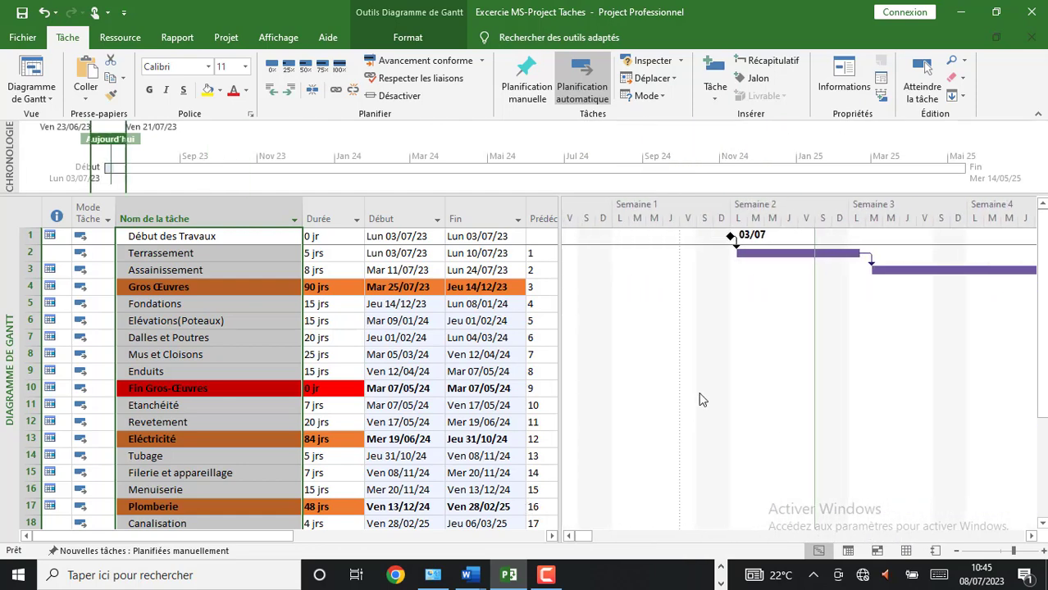
click(774, 254)
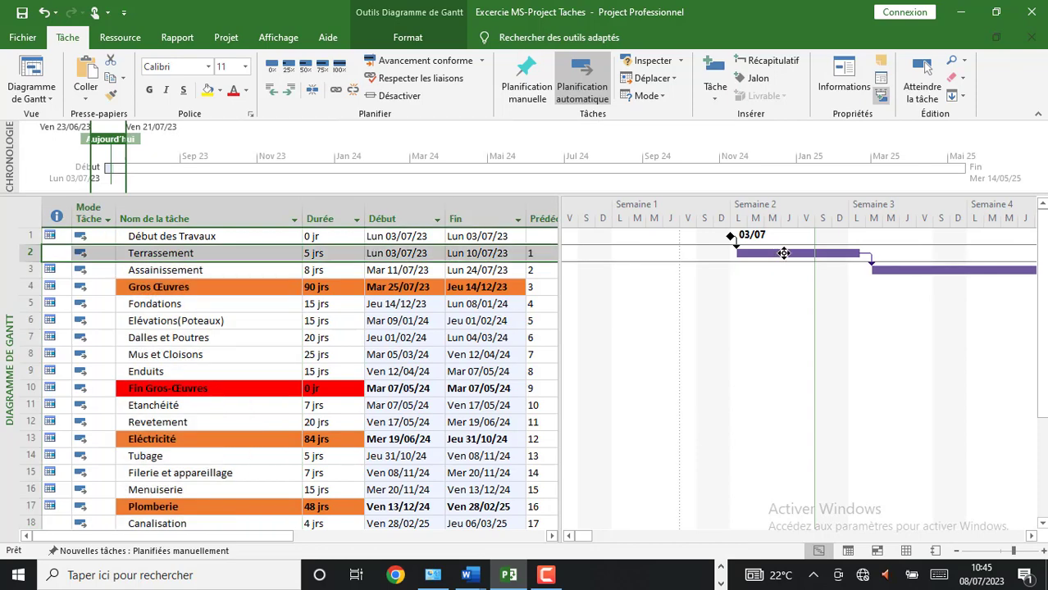
drag(784, 253, 611, 247)
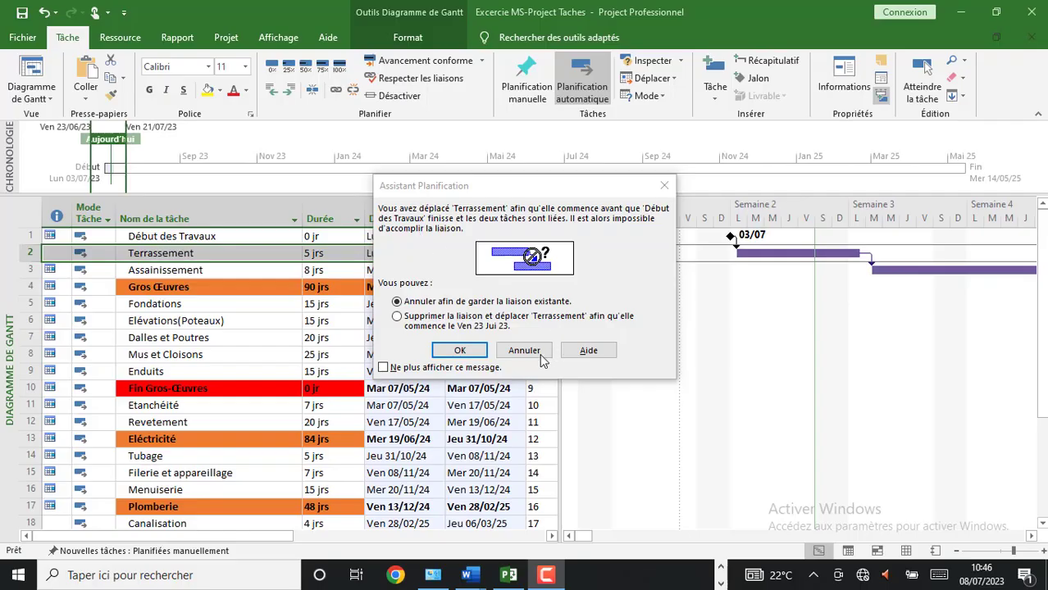
click(533, 351)
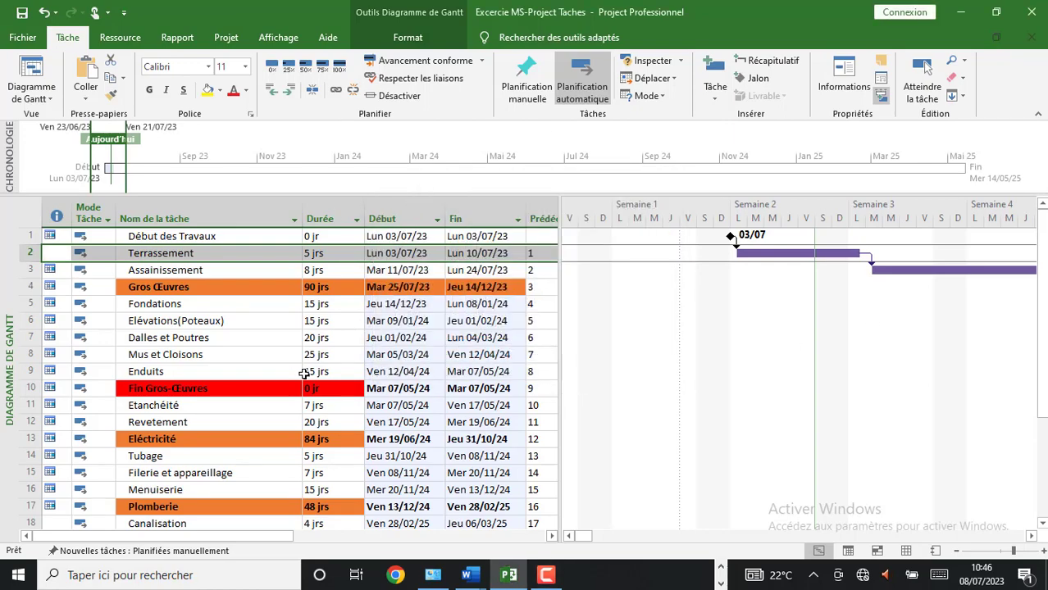
- Look over the linked task list and open the task information of Terrassement
scroll(323, 445, down, 2)
scroll(326, 452, up, 2)
scroll(422, 508, down, 1)
scroll(450, 461, up, 1)
click(851, 82)
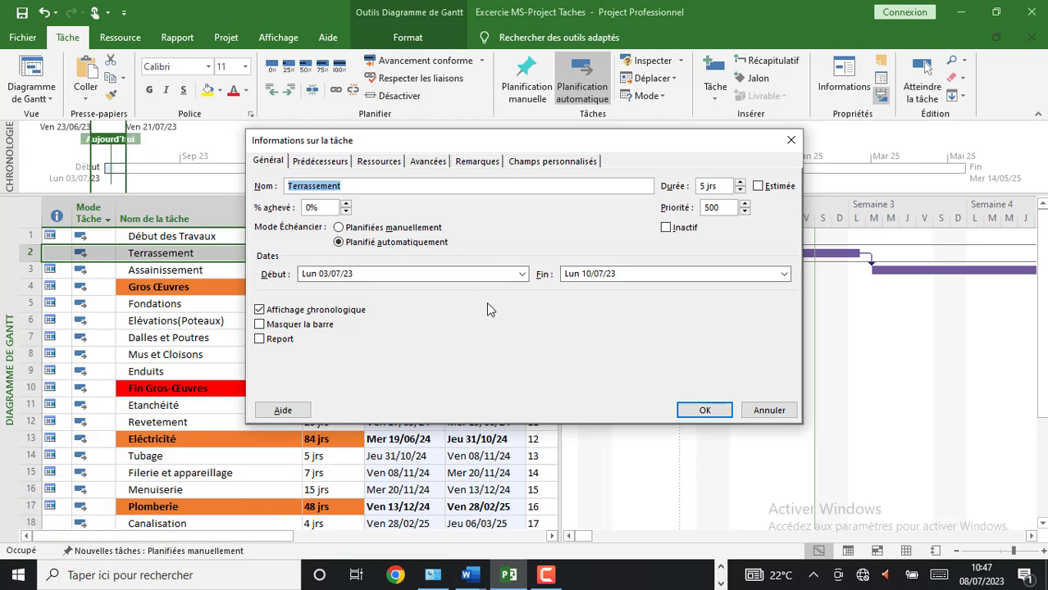
click(676, 579)
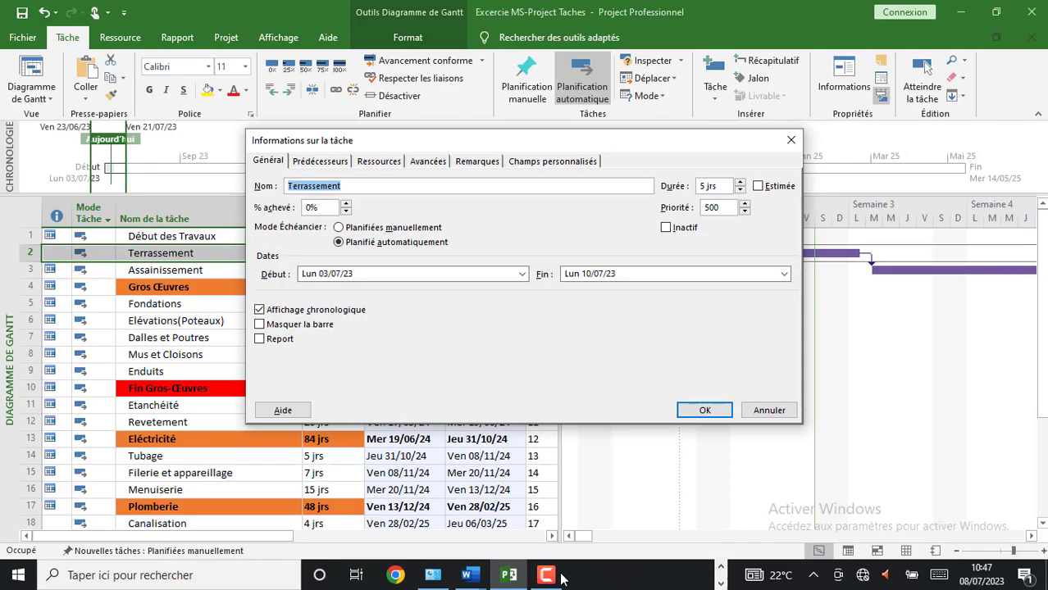
click(546, 574)
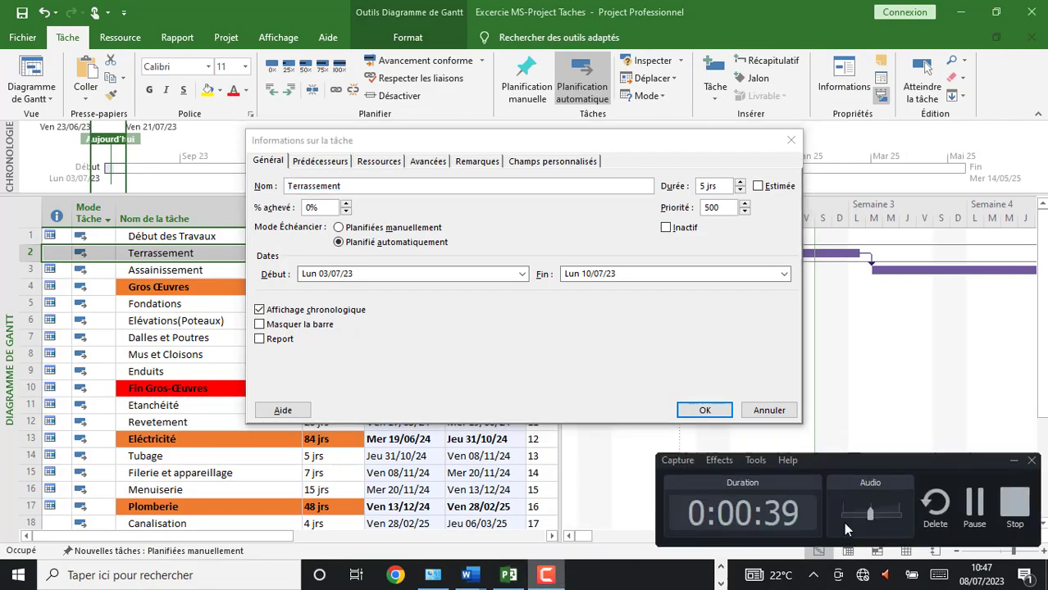